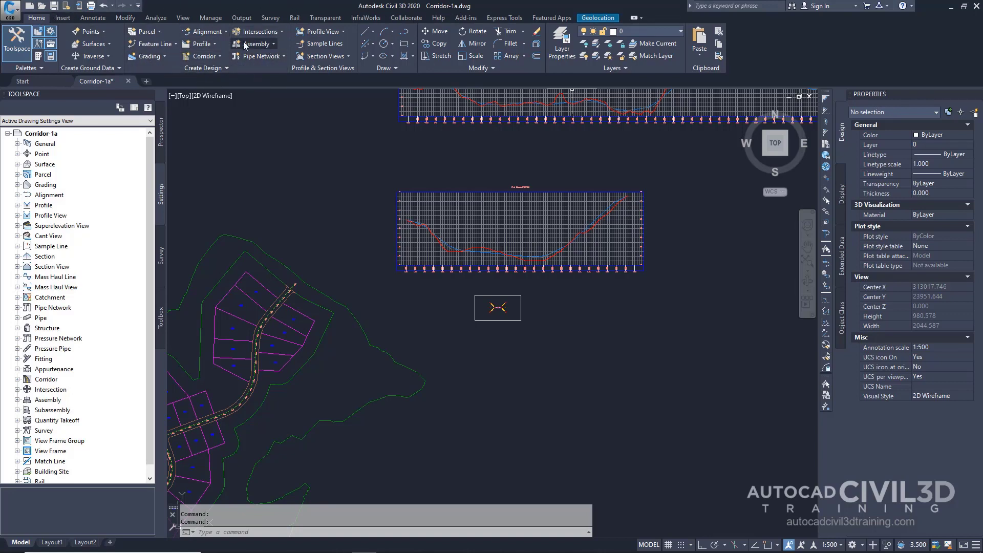
- Start a new corridor named First Street that uses the Finished Grade Centerline - First Street profile
left_click(219, 56)
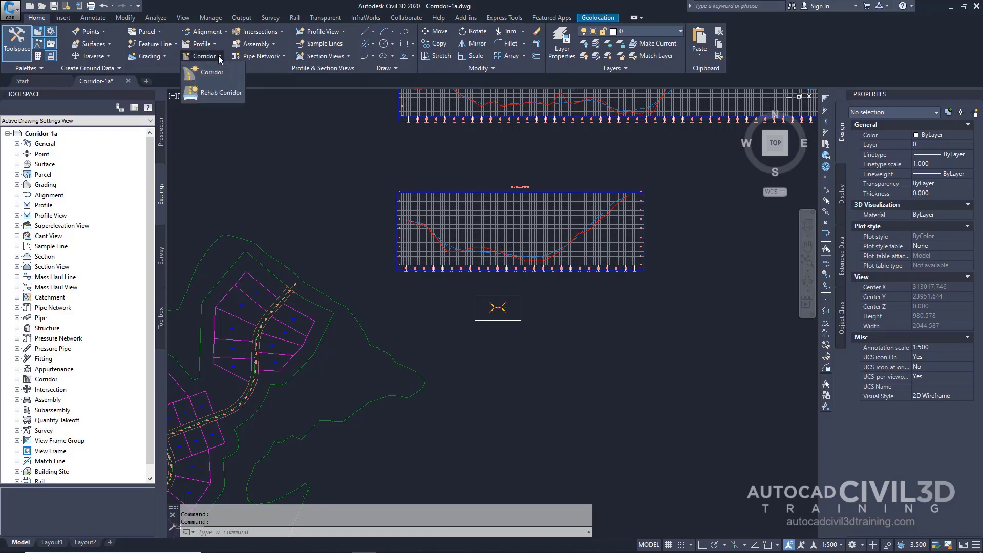
left_click(213, 74)
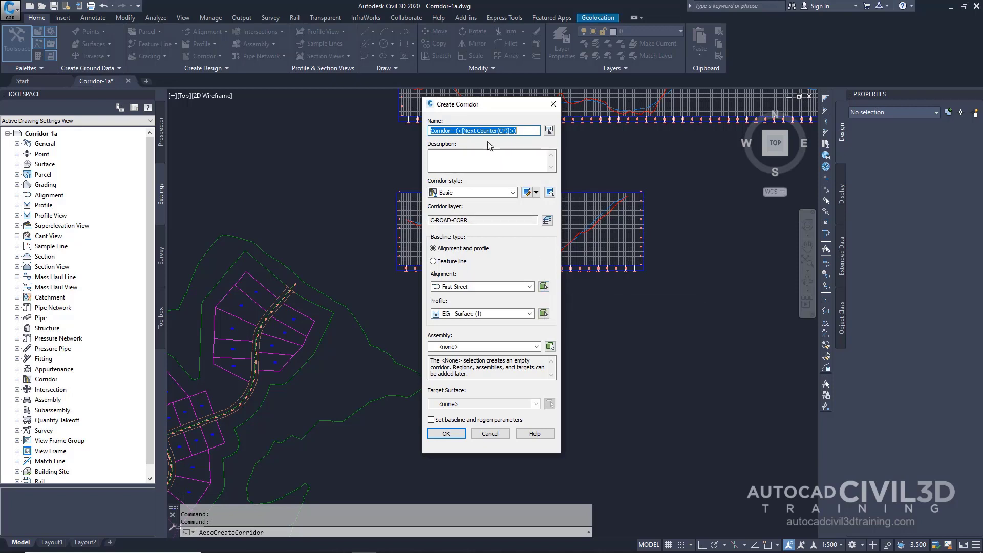
type("F")
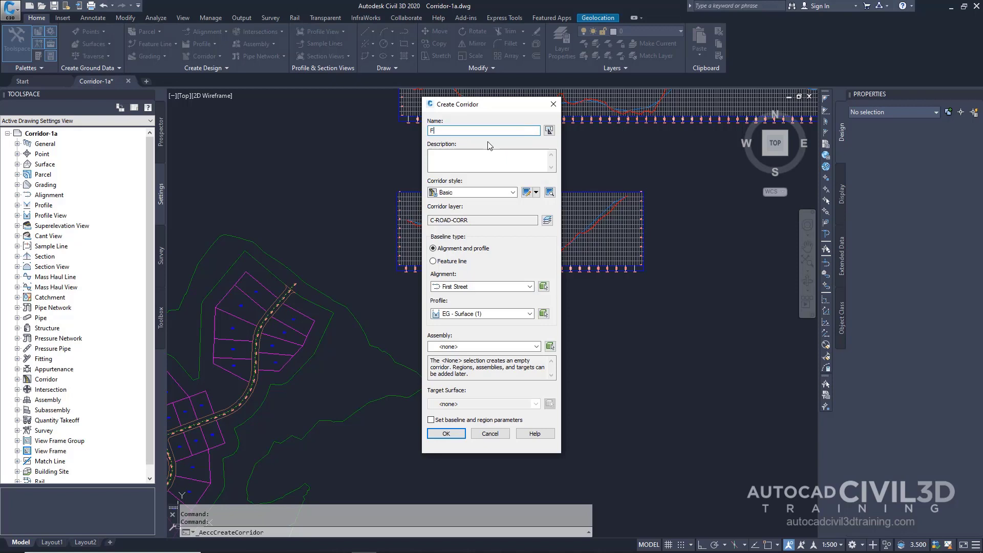
type("irst Street")
left_click(483, 317)
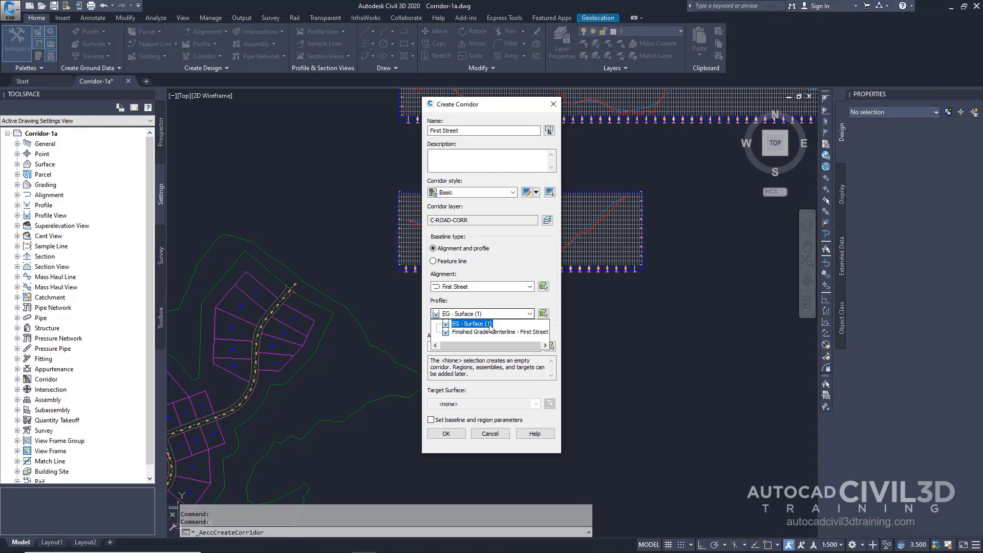
left_click(492, 332)
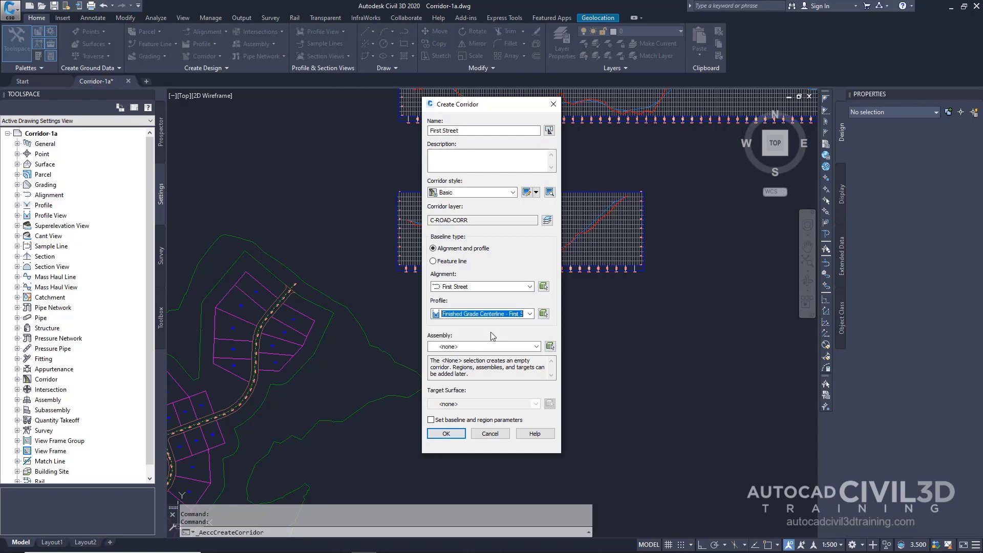
- Assign the Primary Road Full Section assembly and the EG target surface, and continue to the baseline and region parameters
left_click(458, 348)
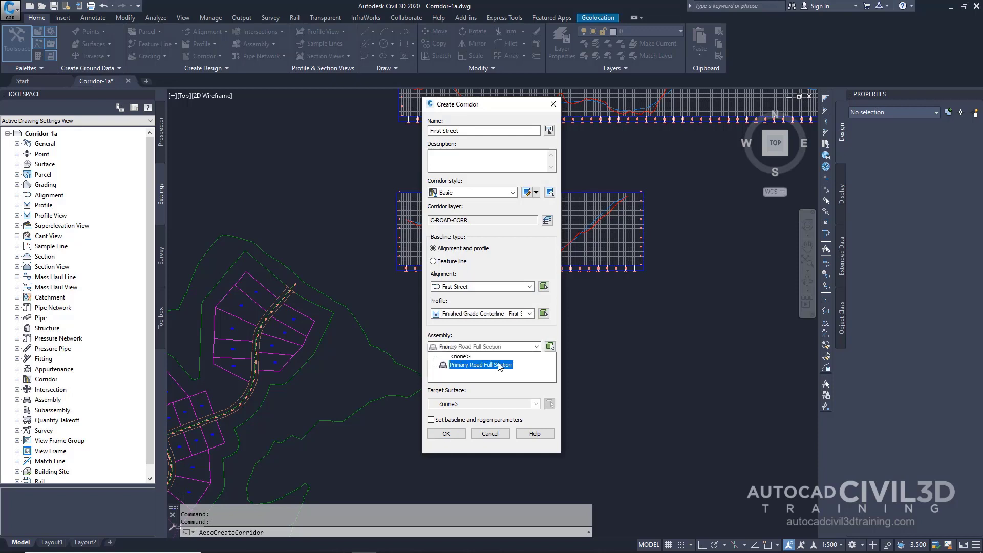
left_click(506, 367)
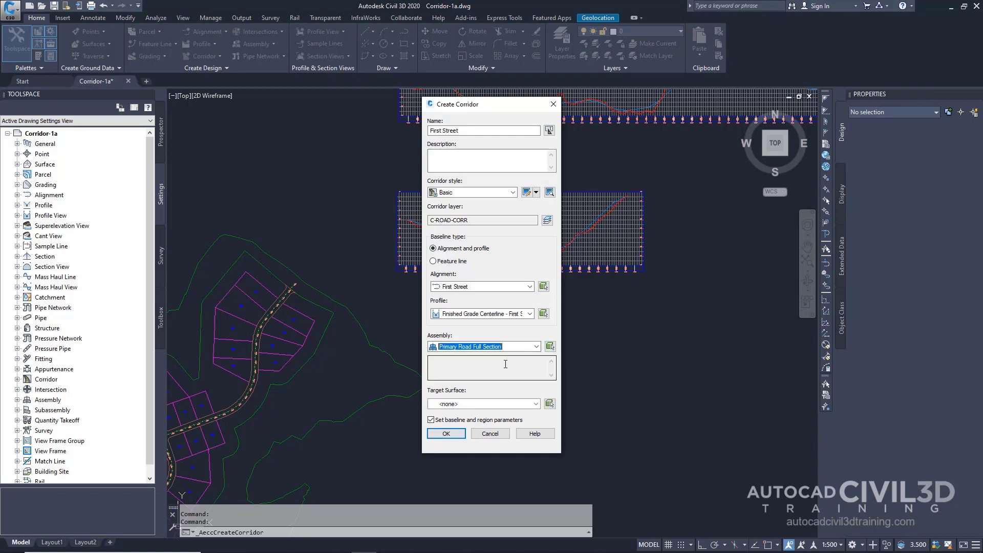
left_click(476, 404)
left_click(453, 421)
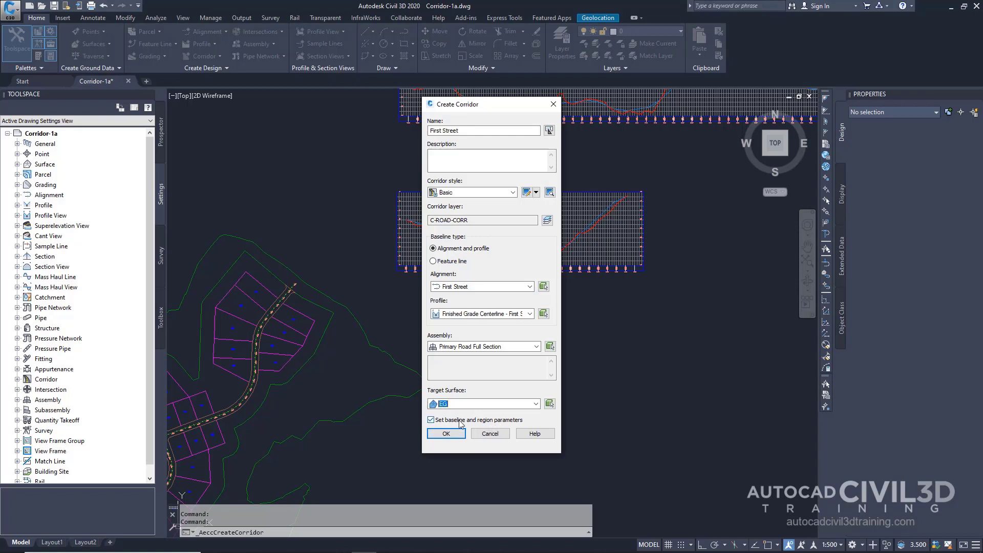
left_click(446, 434)
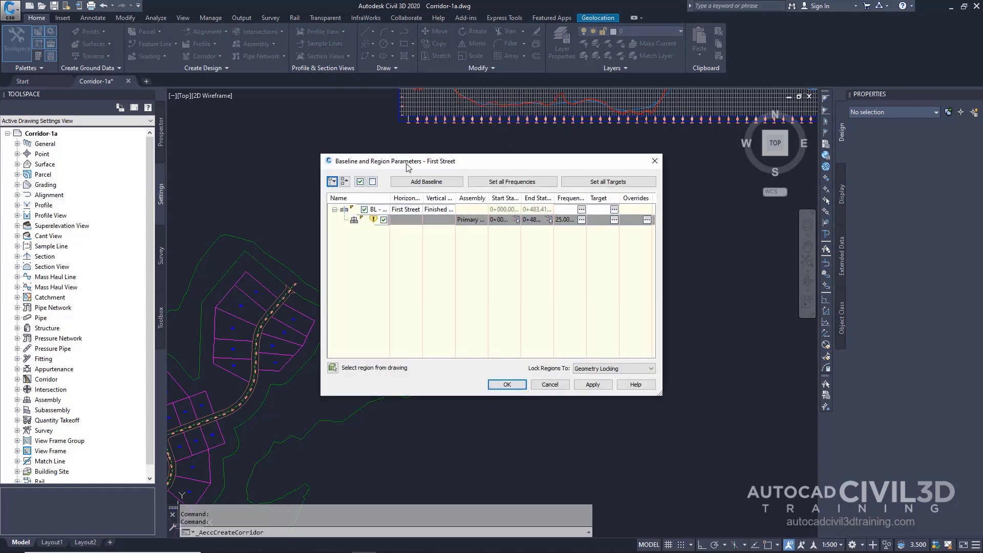
- Enlarge the baseline and region parameters dialog and set the region's end station to 0+440
left_click_drag(408, 167, 264, 144)
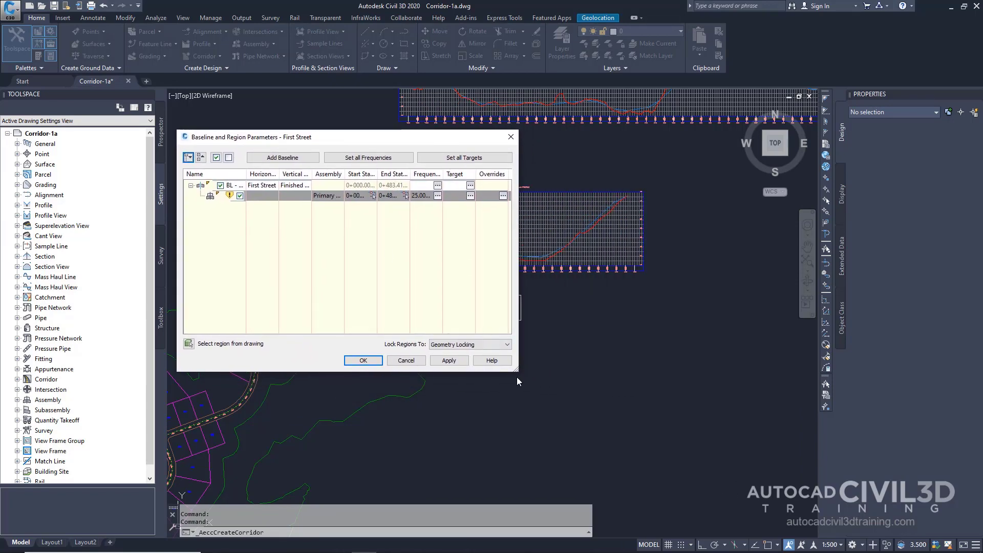
left_click_drag(517, 369, 813, 510)
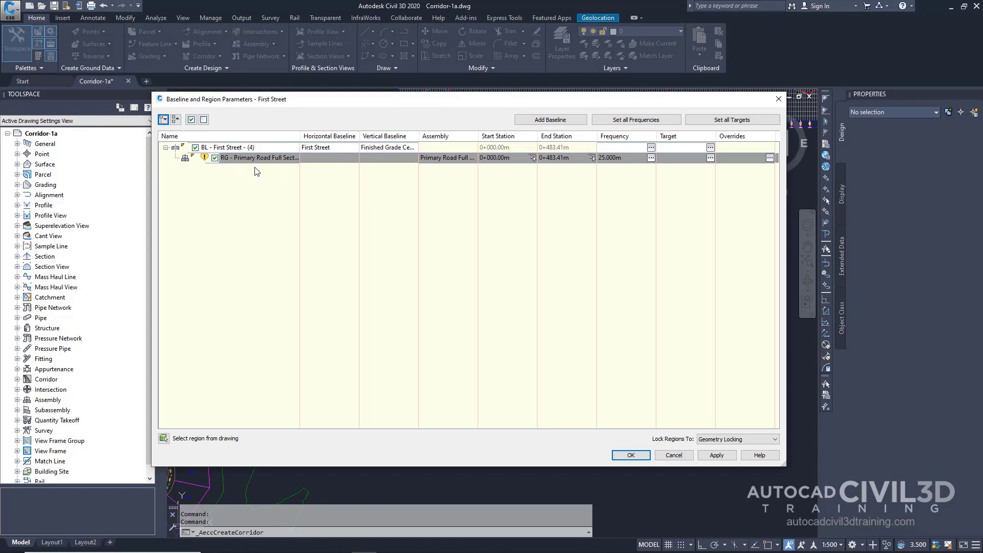
left_click(561, 158)
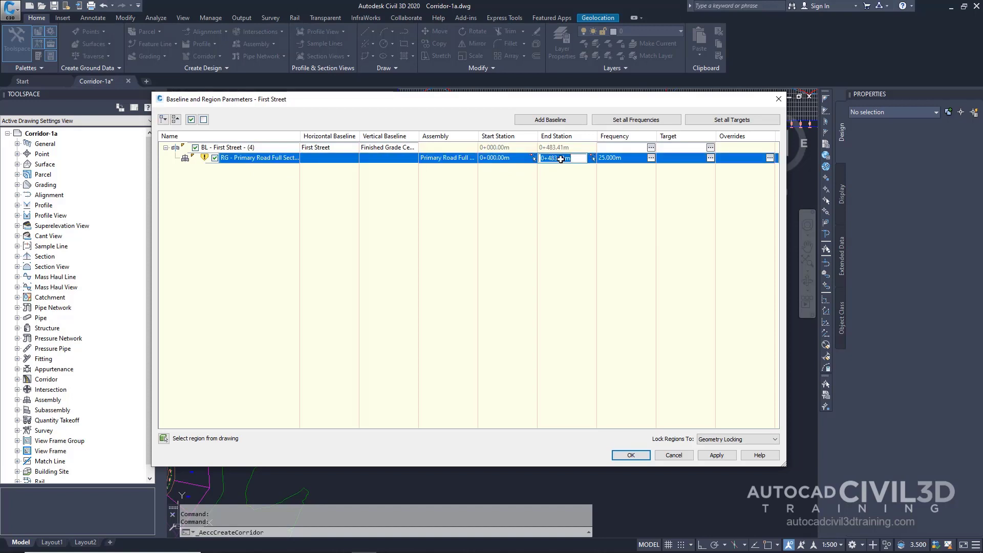
type("0+440")
key("Return")
- Set the region's curve increment for applying assemblies to 3 m and accept the parameters, rebuilding the corridor
left_click(651, 158)
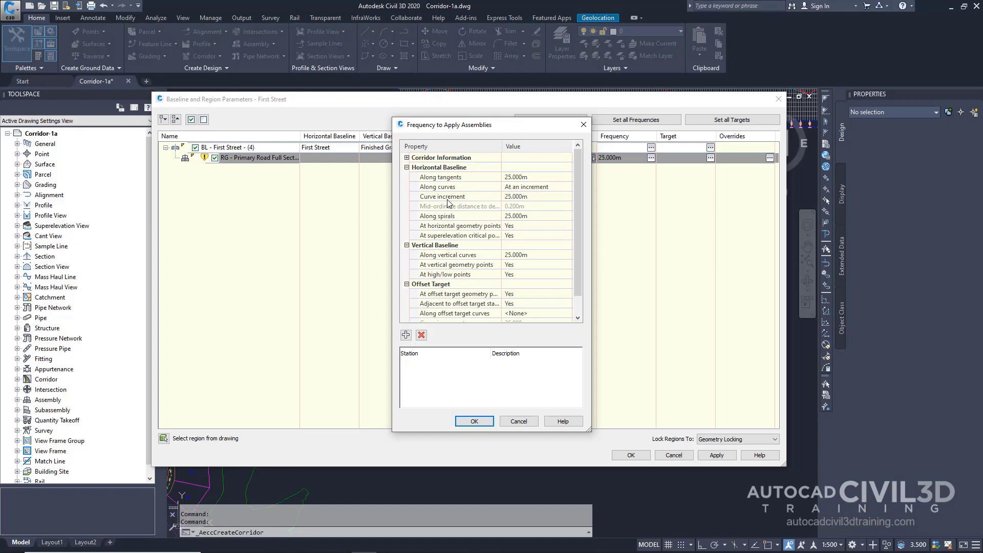
left_click(519, 198)
type("3")
key("Return")
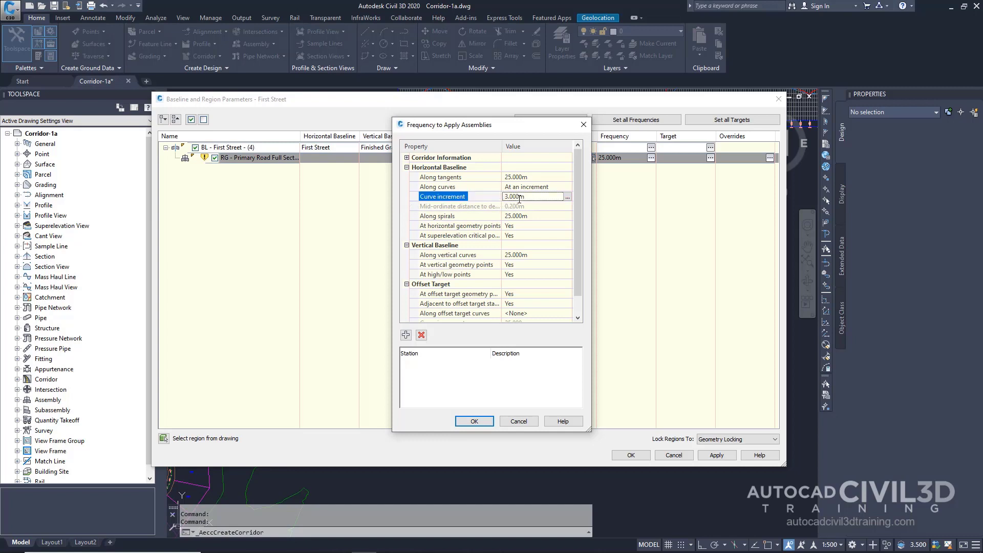
left_click(474, 421)
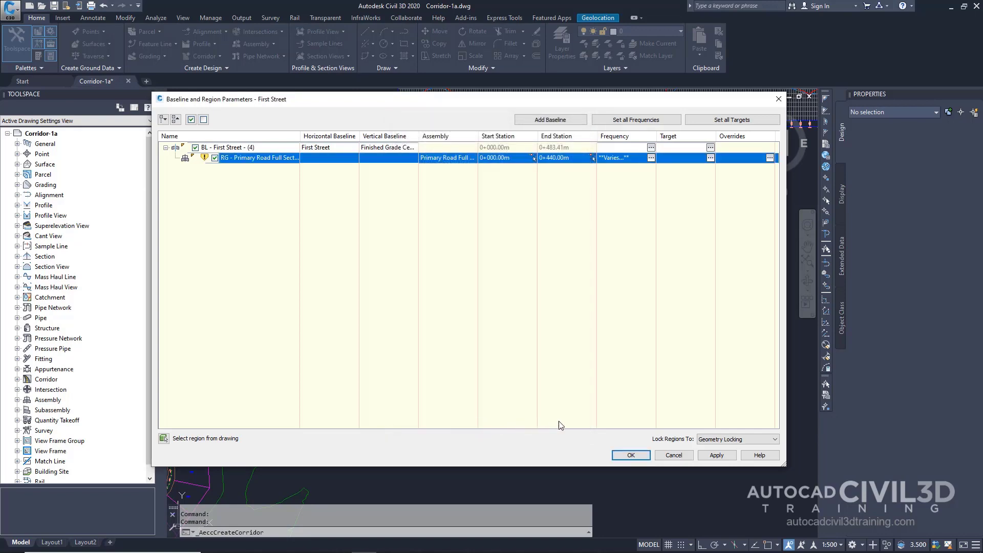
left_click(633, 454)
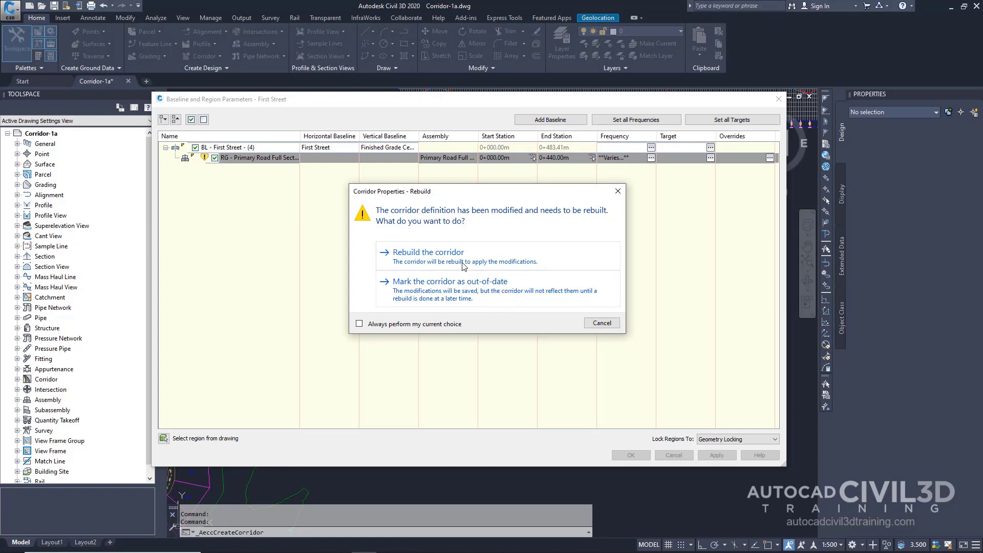
left_click(443, 262)
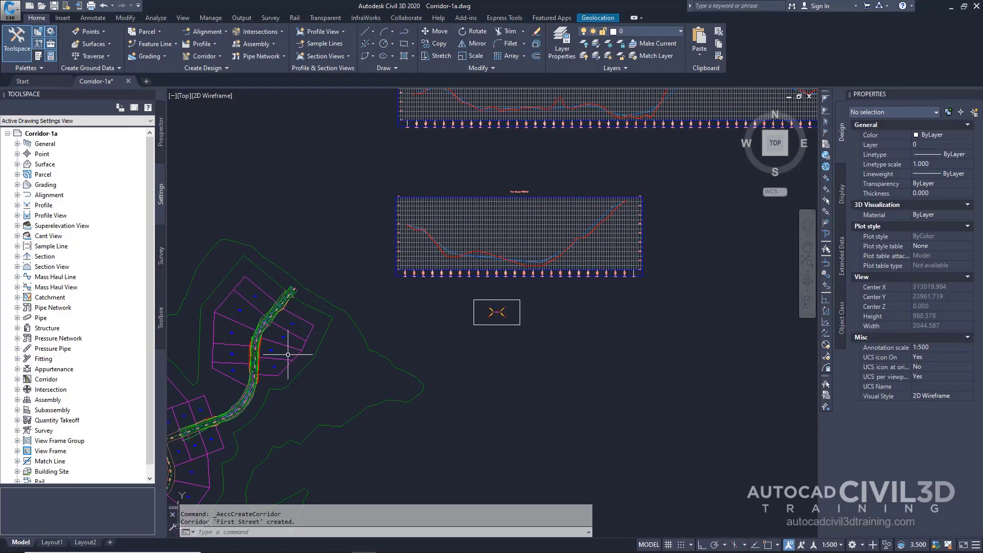
- Examine the First Street corridor in plan along its whole length, from the end region to the start station
scroll(287, 354, "up", 6)
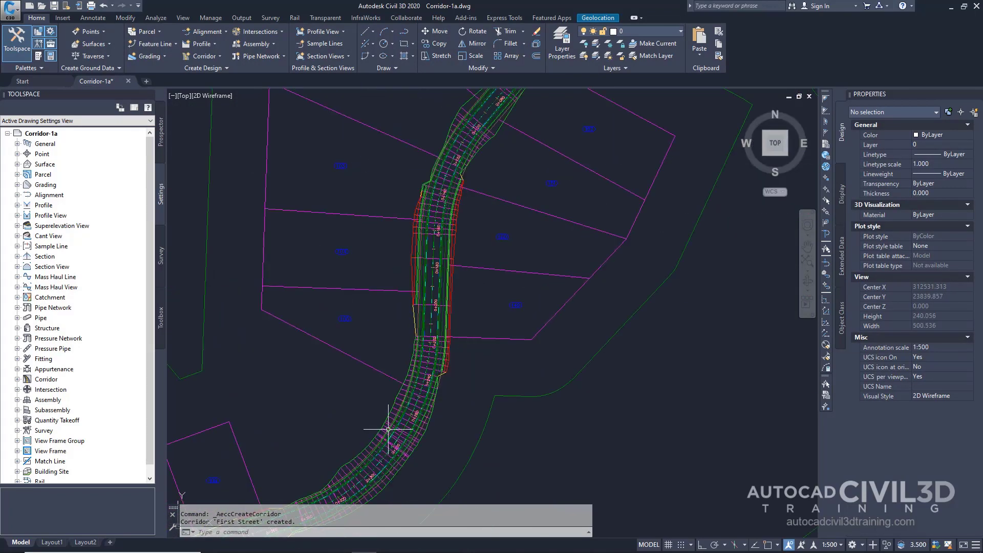
scroll(362, 429, "up", 2)
scroll(339, 329, "up", 5)
scroll(352, 371, "down", 2)
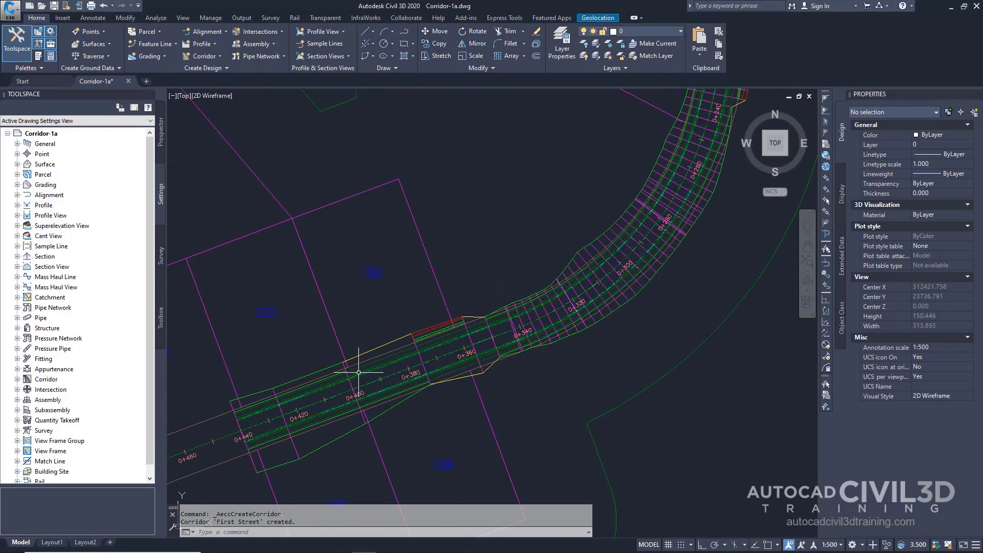
middle_click_drag(569, 279, 518, 366)
middle_click_drag(594, 232, 583, 341)
middle_click_drag(602, 169, 555, 344)
middle_click_drag(613, 171, 546, 191)
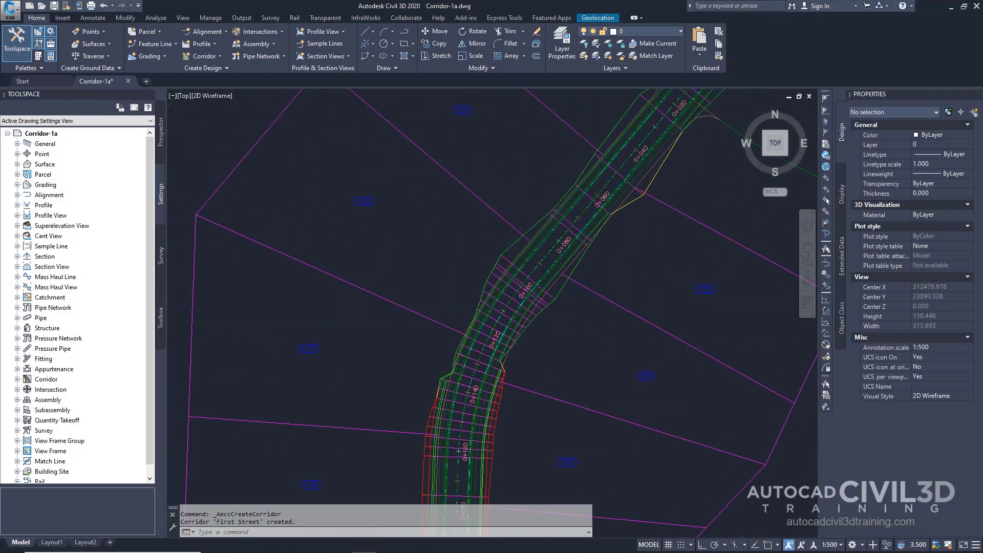
mouse_move(635, 141)
middle_mouse_down()
mouse_move(430, 266)
mouse_move(575, 254)
mouse_move(503, 277)
middle_mouse_up()
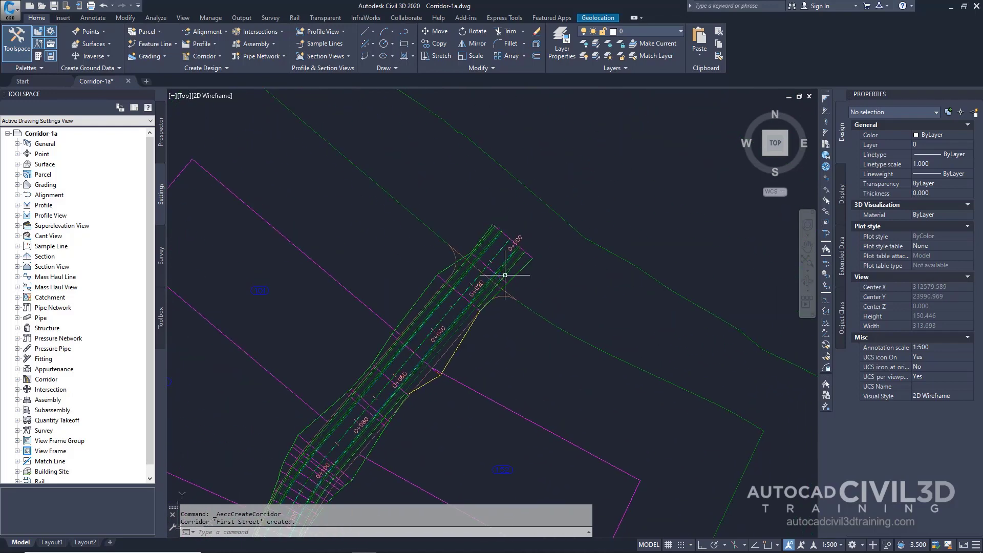
mouse_move(505, 275)
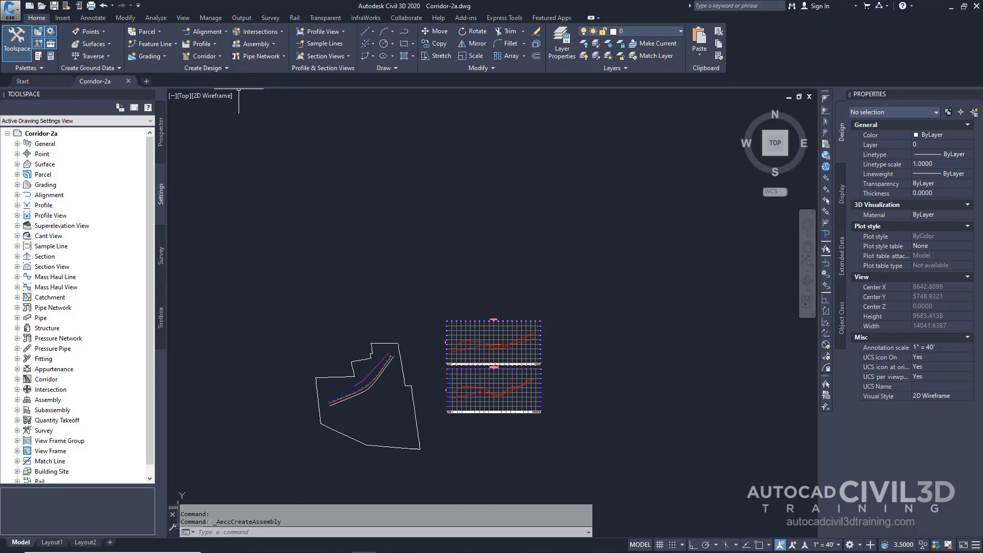
- Create an assembly named Transition of type Other in the Corridor-2a drawing and place its baseline beside the profile views
left_click(275, 44)
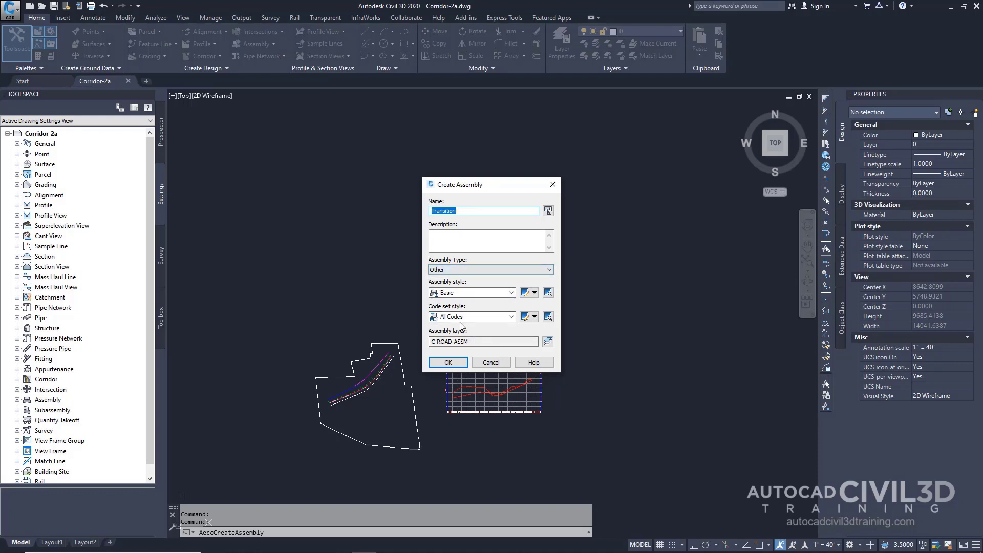
left_click(457, 364)
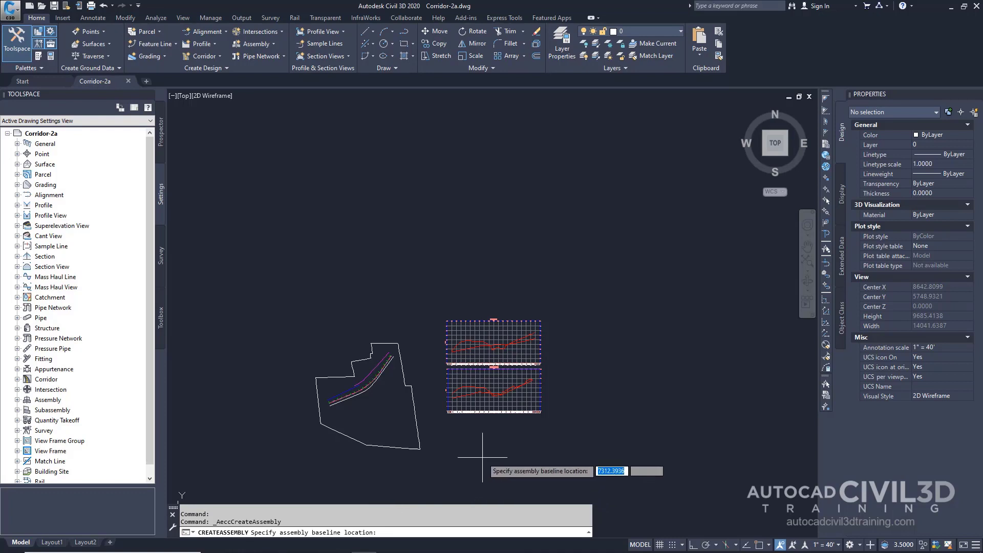
middle_click_drag(474, 441, 446, 396)
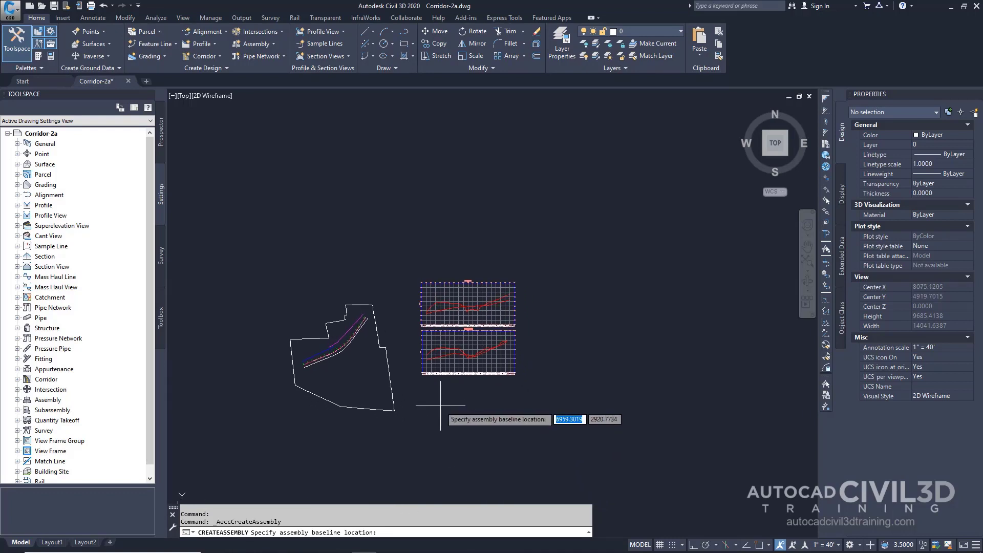
left_click(571, 333)
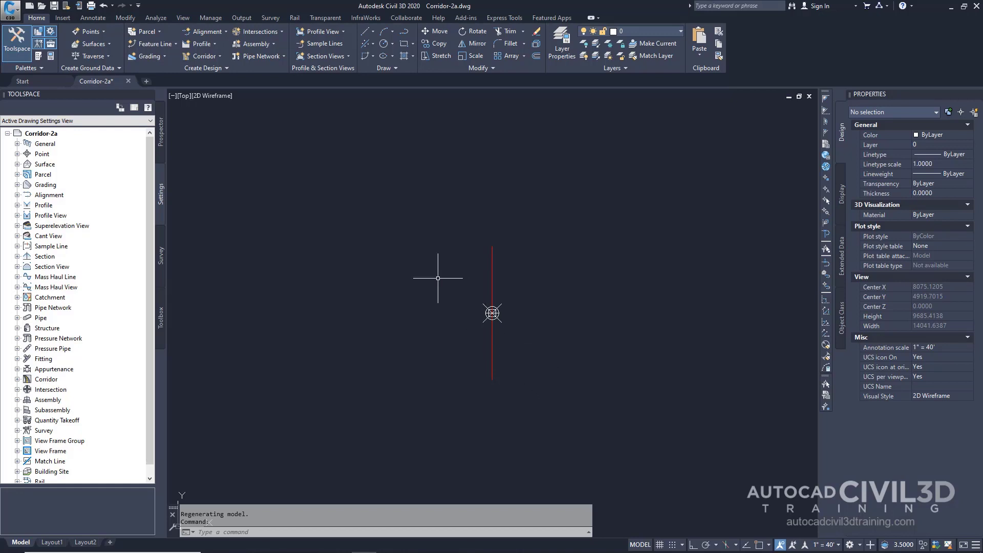
- Open the tool palettes with the Civil Imperial Subassemblies set
left_click(38, 55)
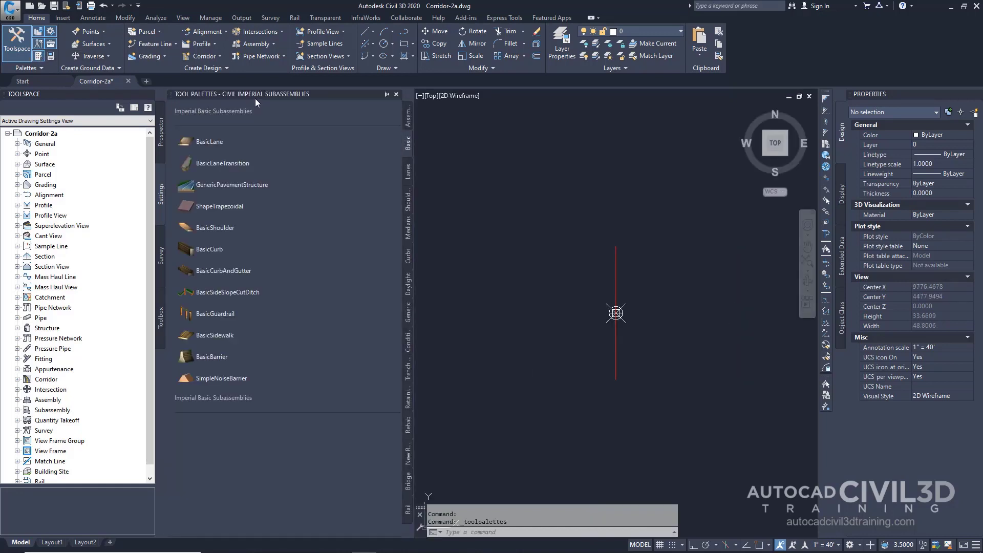
right_click(281, 93)
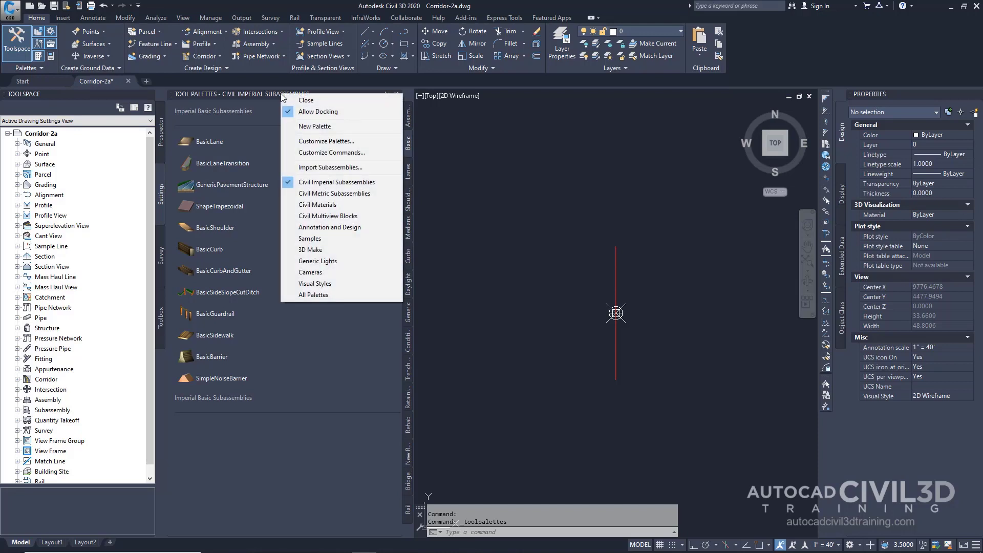
left_click(327, 186)
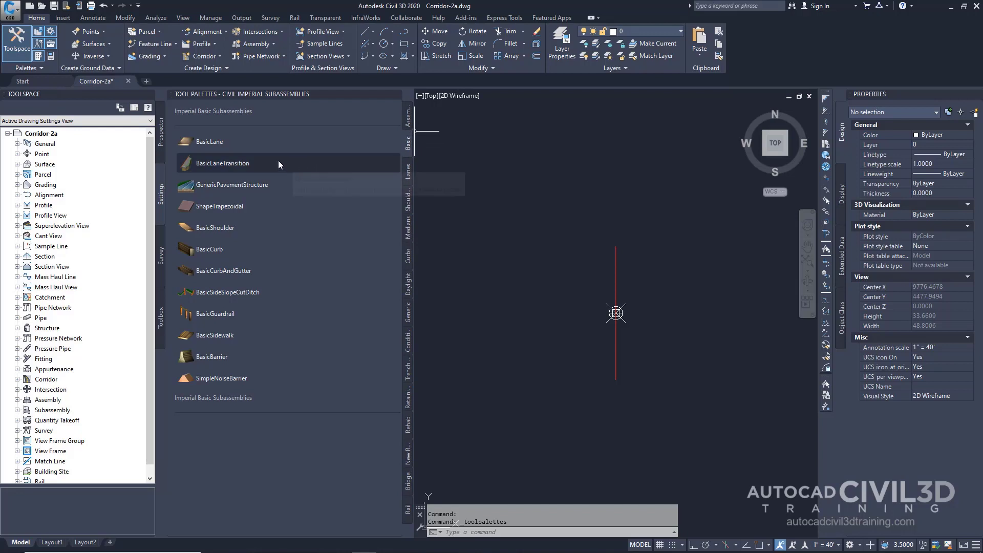
- Start a BasicLaneTransition subassembly and set its default width to 14' and its depth to 1'
left_click(238, 162)
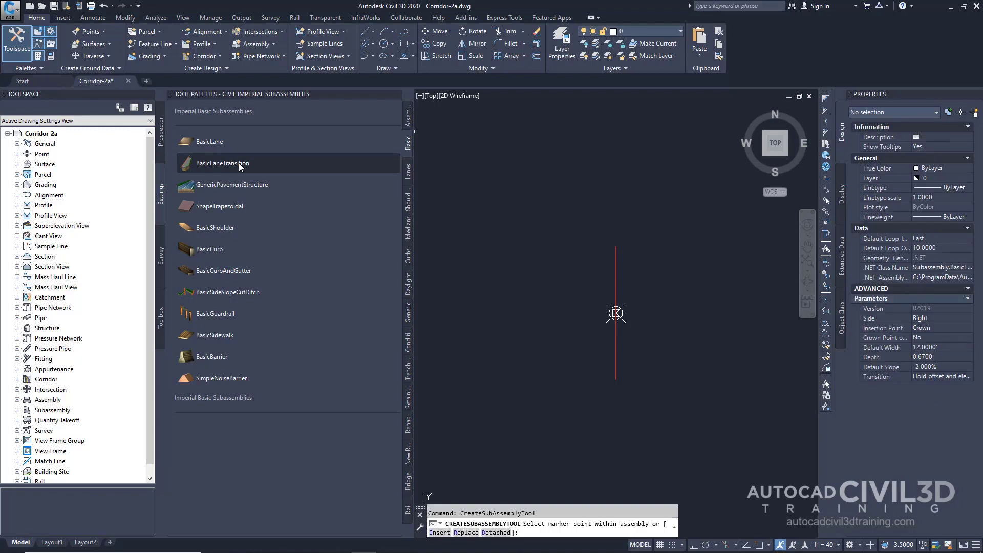
left_click(933, 347)
type("14")
key("Tab")
type("1")
key("Tab")
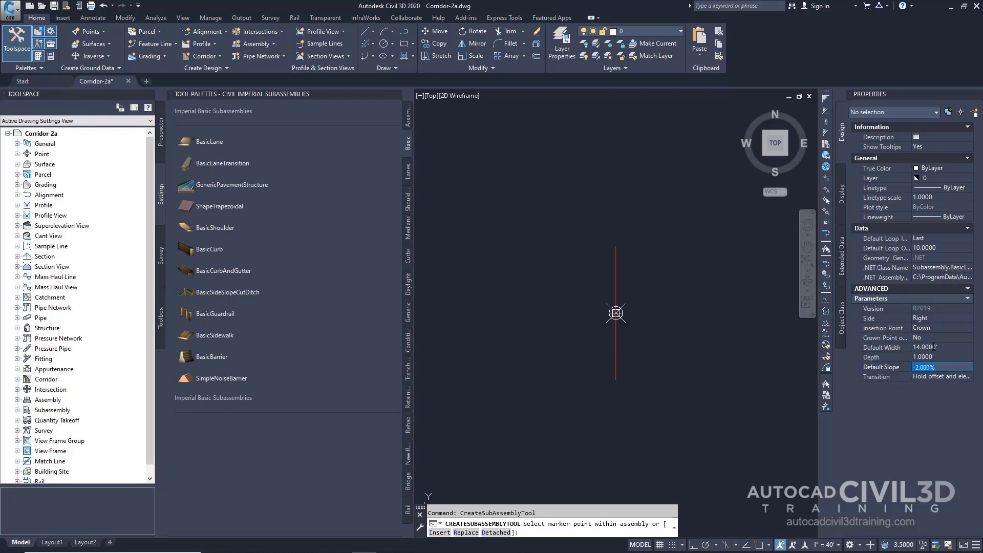
- Set the lane's transition to Change offset and elevation and attach the right-side lane to the assembly's baseline marker
left_click(940, 377)
left_click(940, 377)
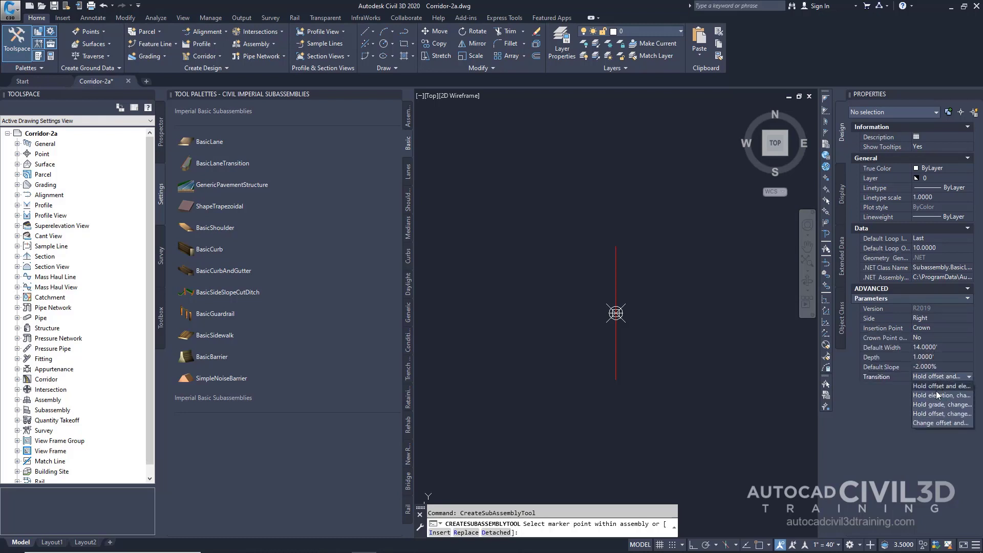
left_click(950, 423)
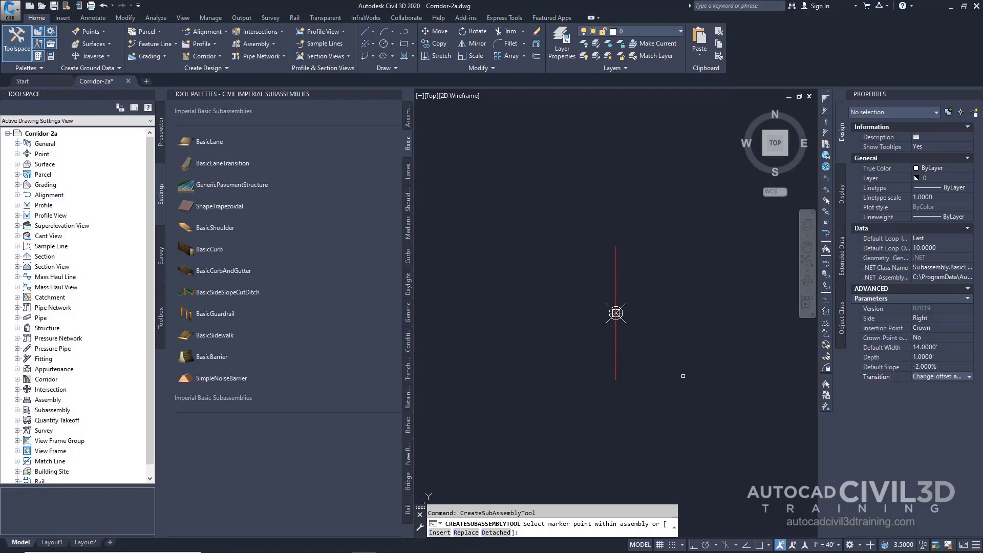
scroll(625, 332, "up", 6)
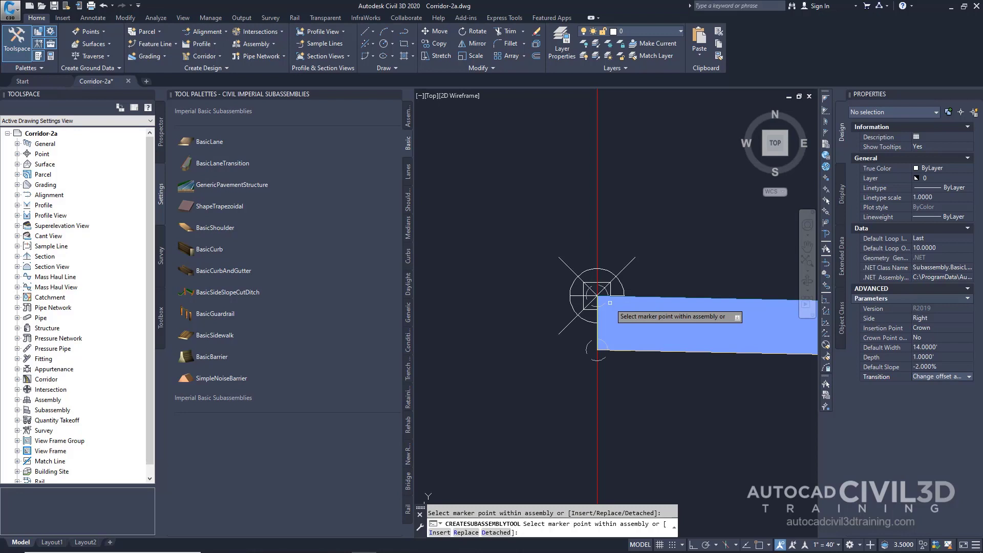
scroll(610, 302, "down", 6)
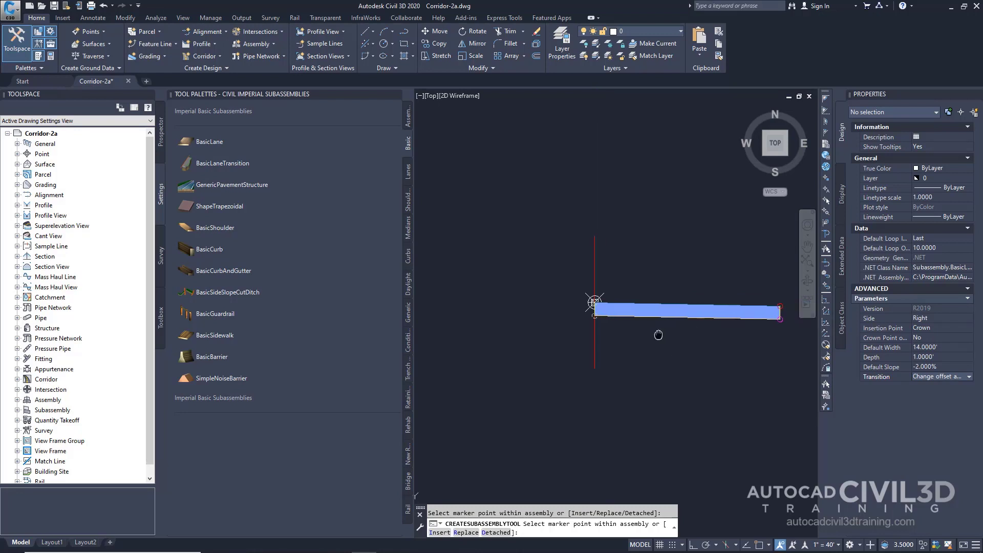
- Add a BasicCurbAndGutter subassembly with a 1.25' gutter width to the upper outer edge of the right lane
middle_click_drag(659, 334, 582, 359)
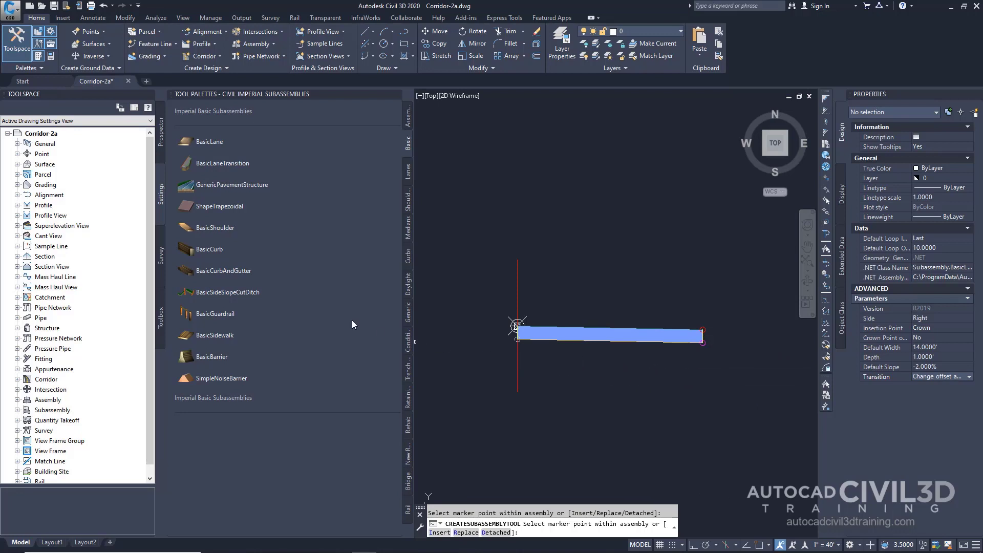
left_click(222, 271)
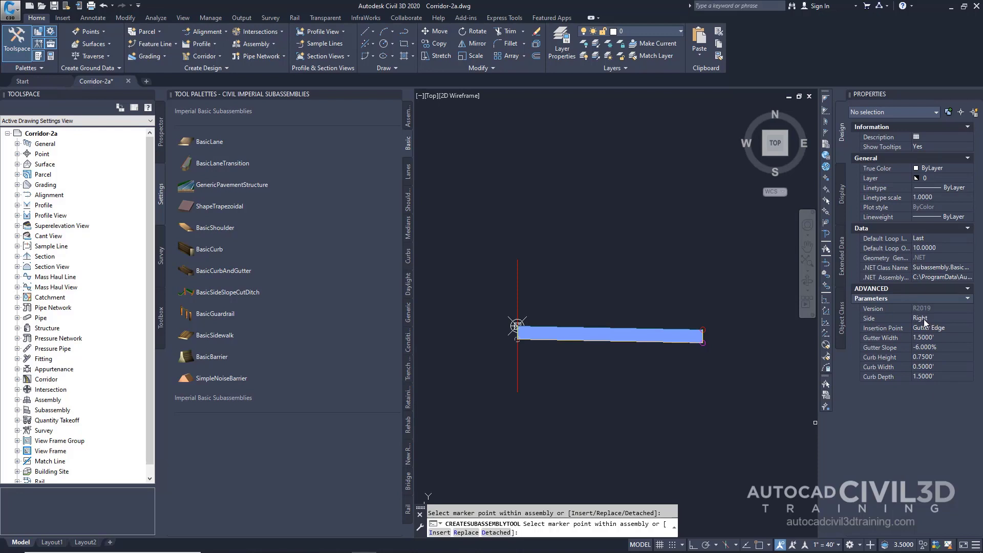
left_click(937, 336)
type("1.25")
key("Tab")
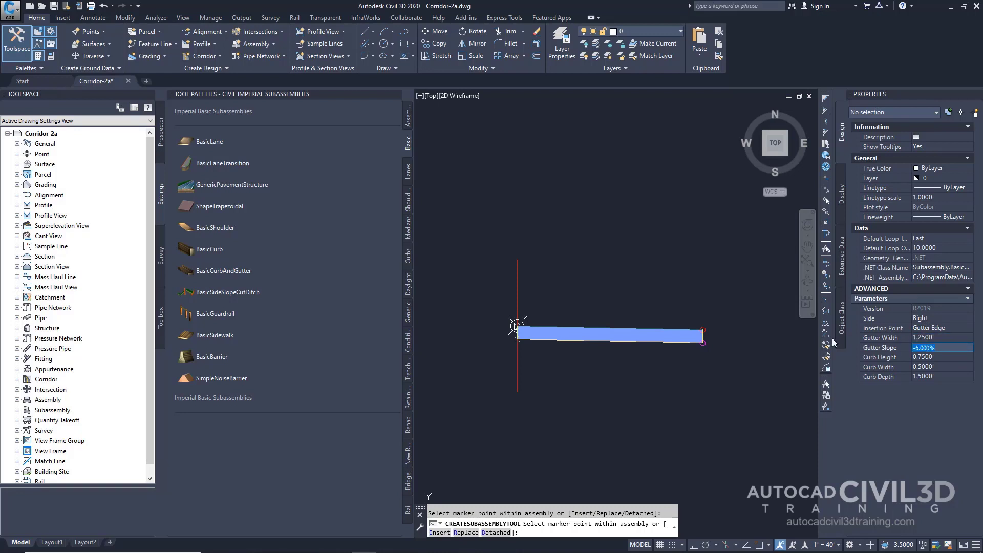
scroll(704, 328, "up", 4)
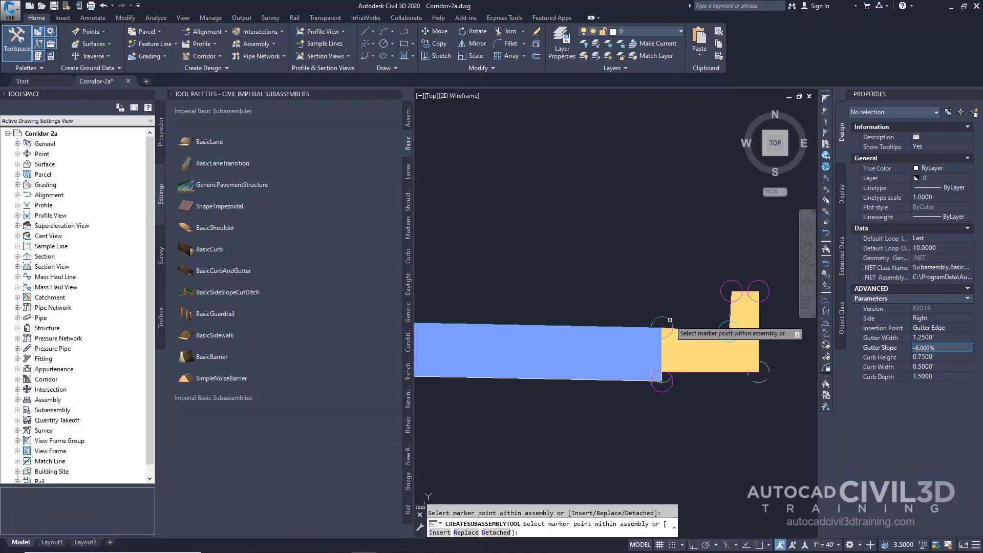
scroll(670, 319, "down", 4)
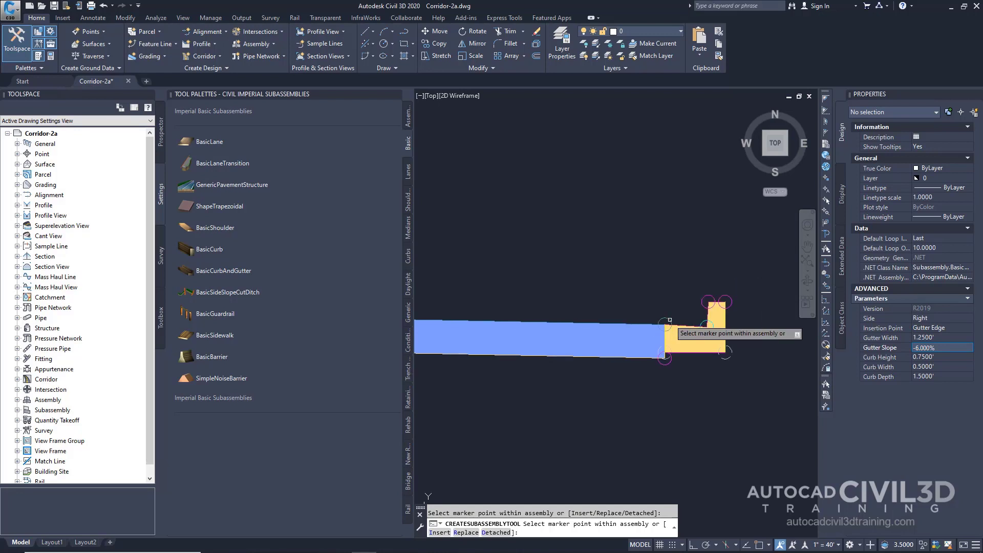
left_click(742, 306)
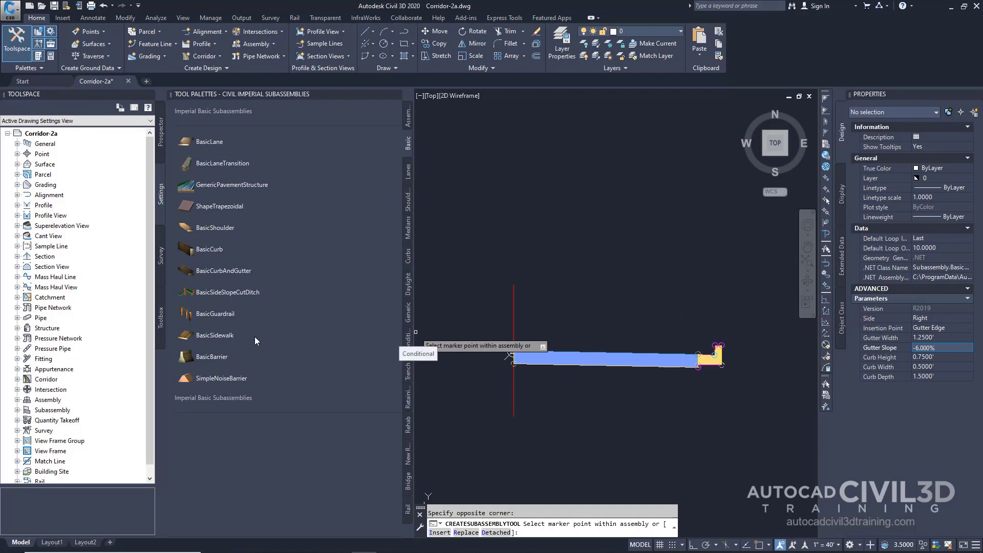
- Add a BasicSidewalk subassembly with Buffer Width 1 of 2' and Buffer Width 2 of 3' to the top back of the right curb
left_click(219, 336)
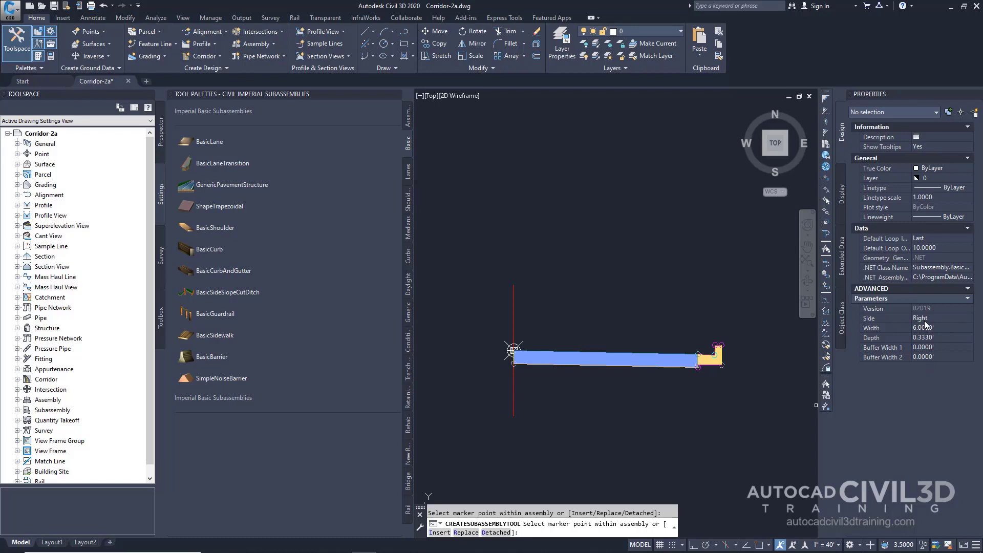
left_click(939, 347)
type("2")
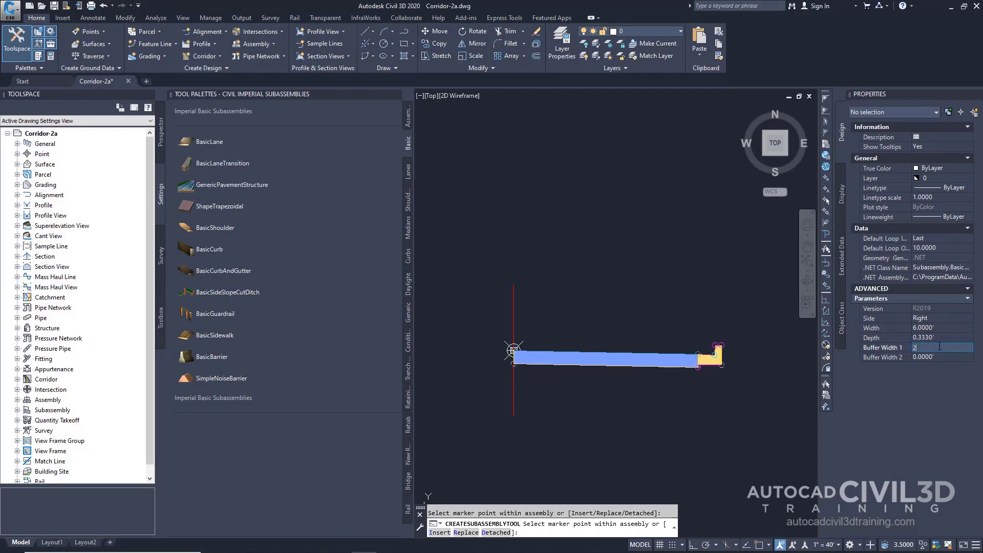
key("Tab")
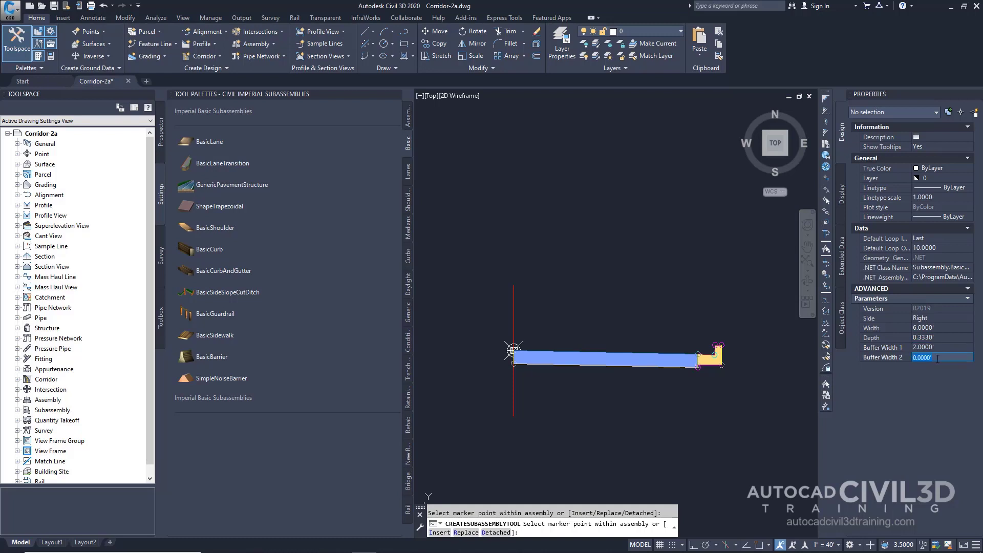
type("3")
key("Return")
scroll(733, 353, "up", 4)
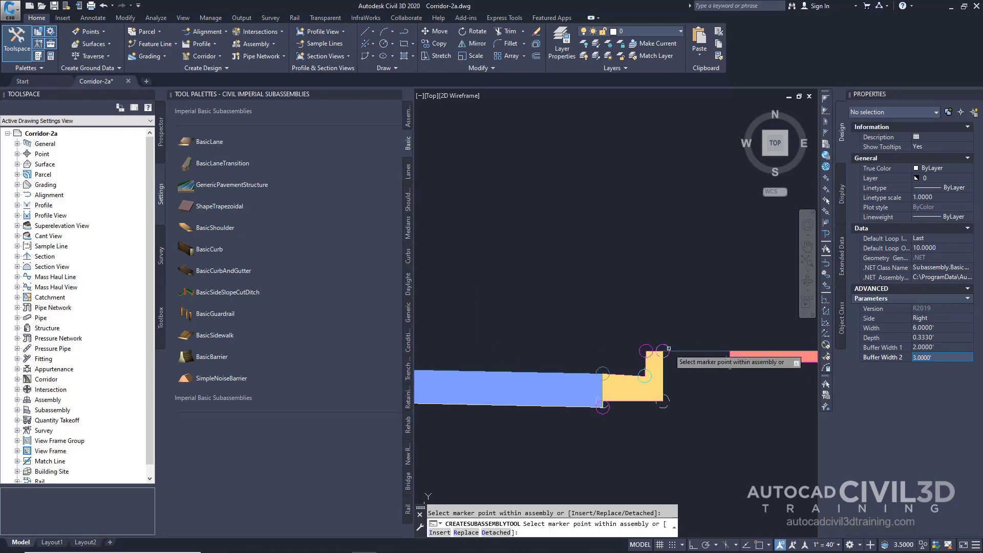
scroll(668, 348, "down", 5)
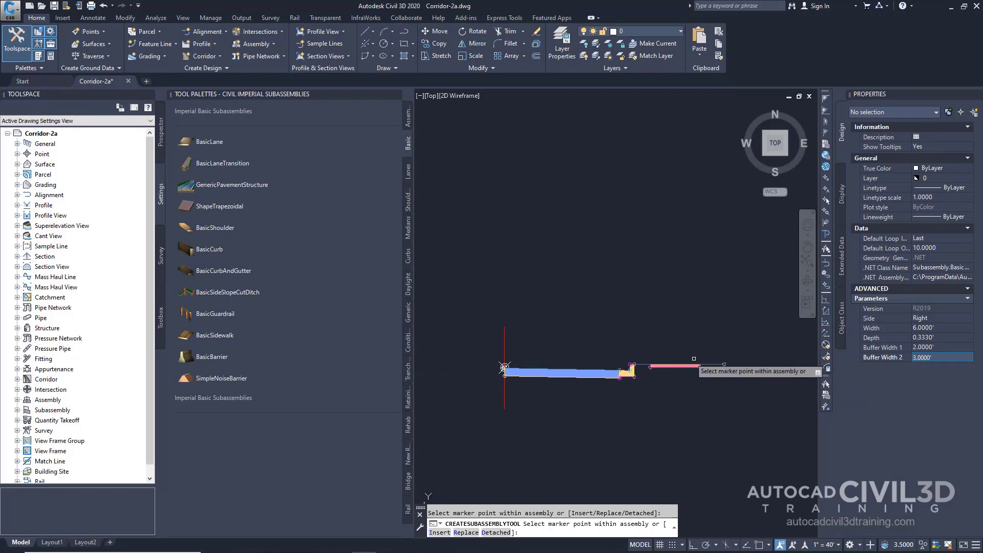
- Add a BasicSideSlopeCutDitch subassembly with a 3:1 cut slope to the outer end of the right sidewalk buffer
left_click(243, 292)
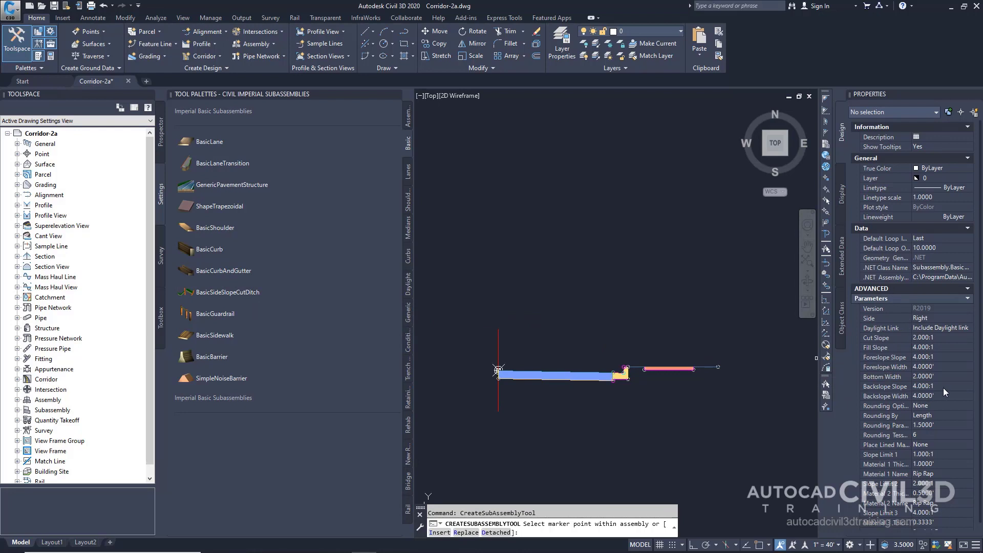
scroll(944, 388, "down", 1)
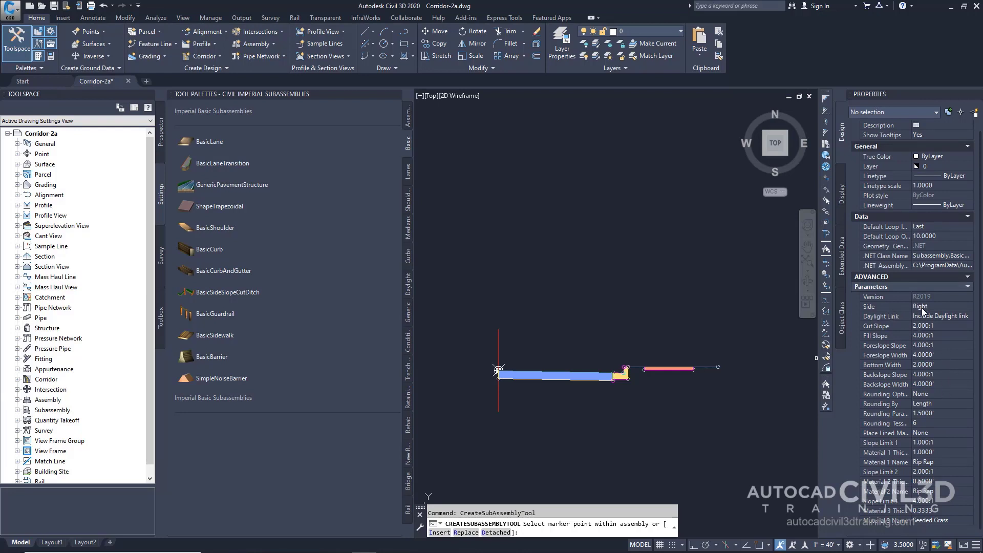
left_click(933, 326)
type("3")
key("Tab")
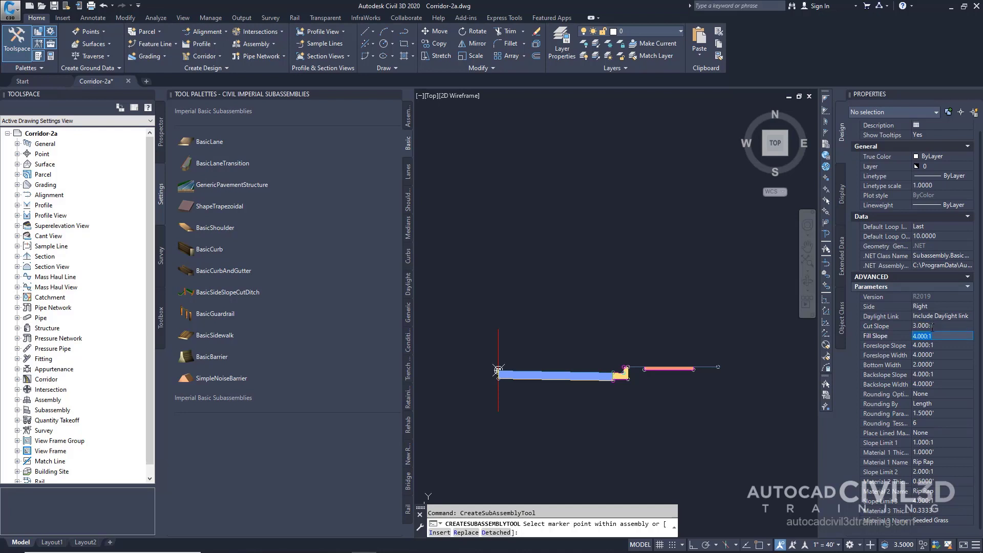
scroll(712, 419, "up", 6)
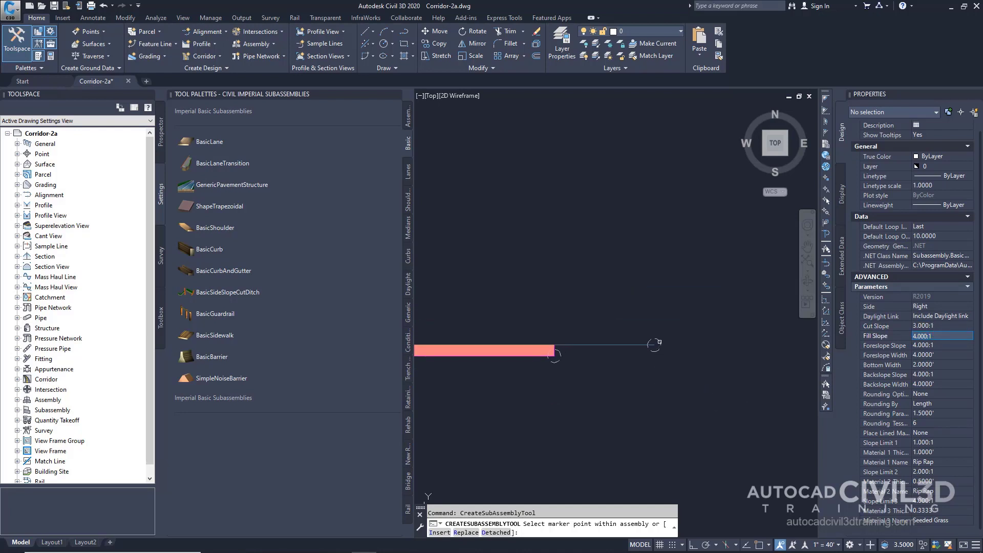
left_click(654, 345)
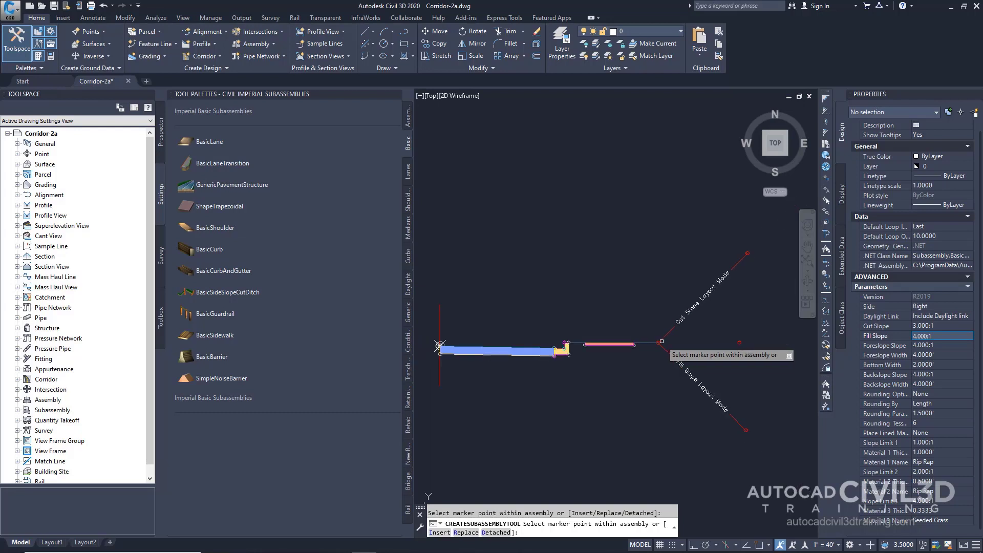
scroll(599, 414, "down", 1)
key("Escape")
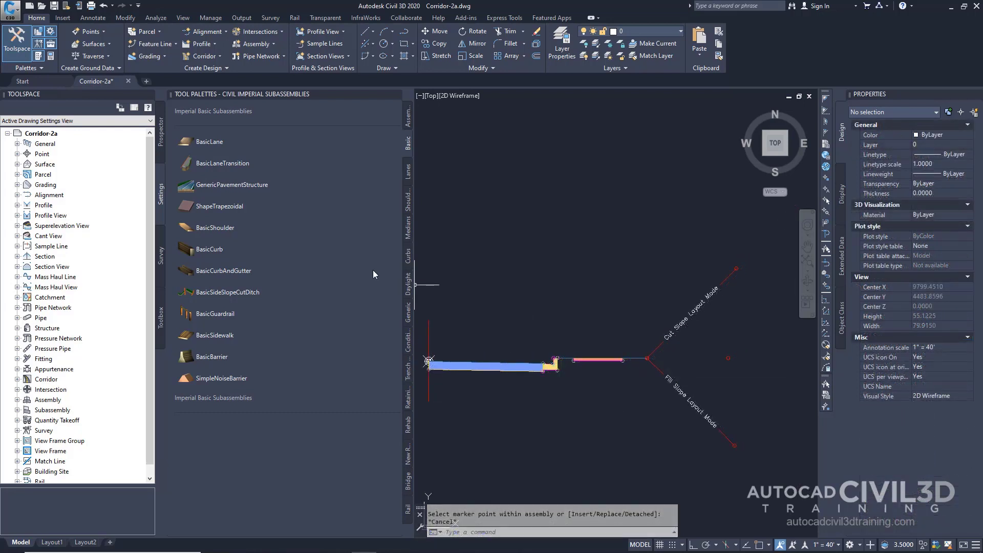
- Start a BasicLaneTransition subassembly with side Left, depth 1' and transition Hold grade, change offset
left_click(263, 162)
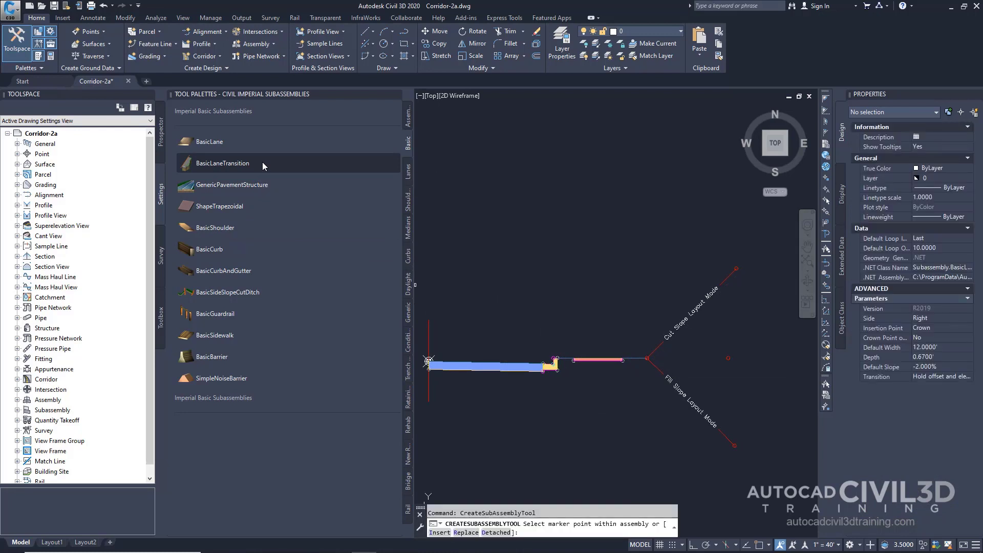
left_click(925, 317)
left_click(925, 317)
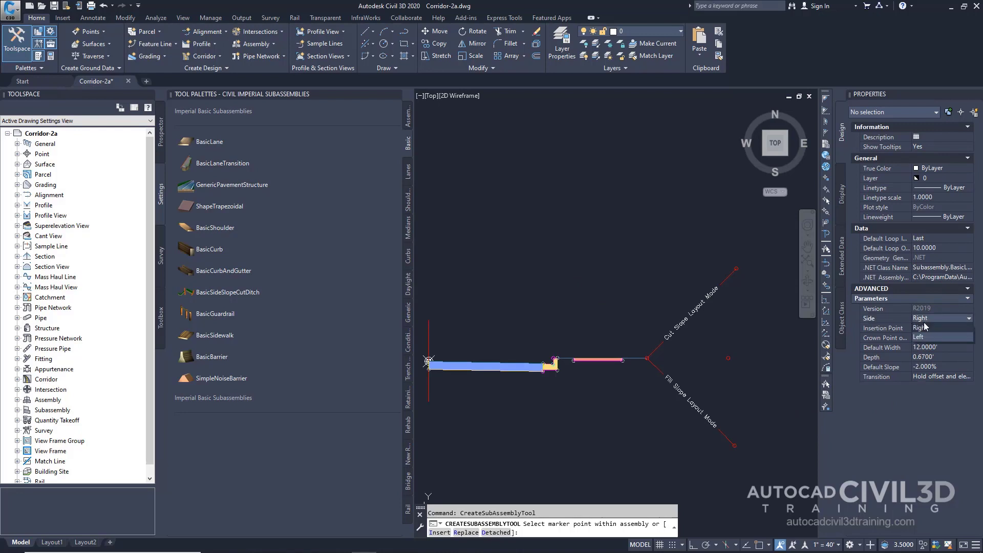
left_click(920, 337)
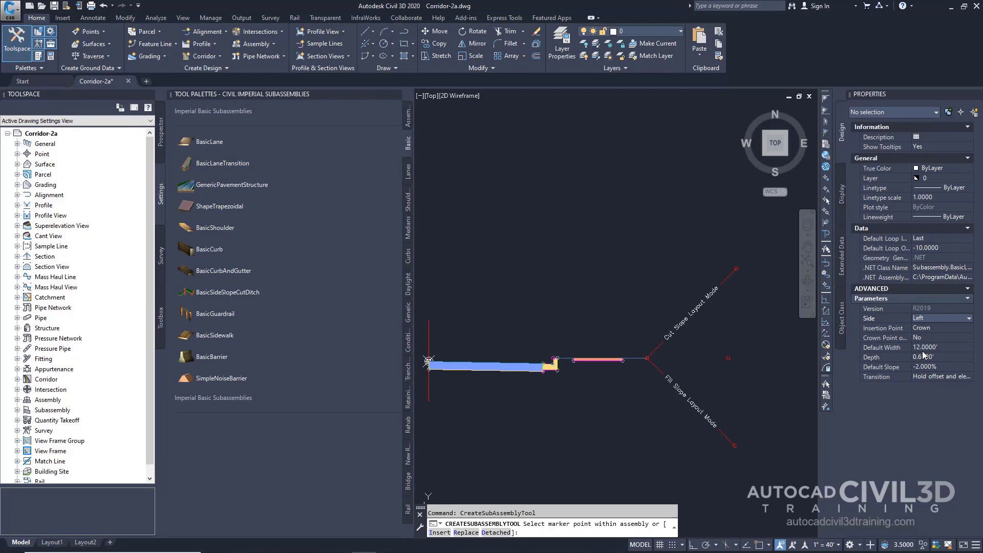
left_click(929, 357)
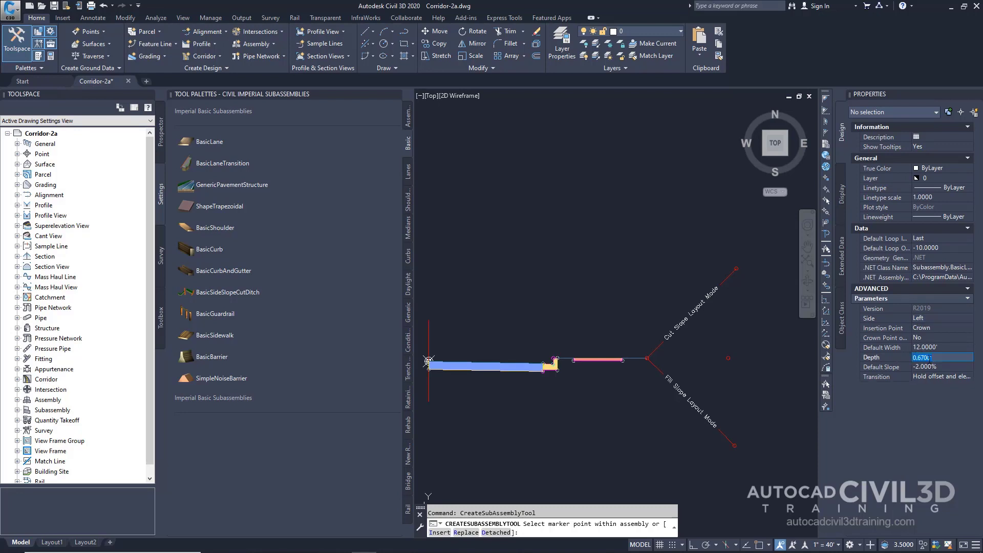
type("1")
key("Tab")
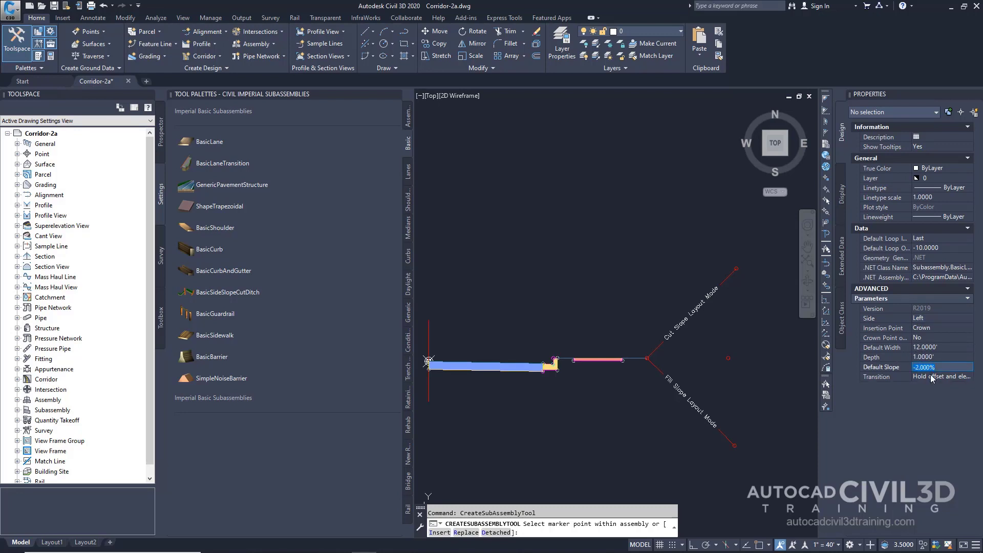
left_click(930, 376)
left_click(930, 377)
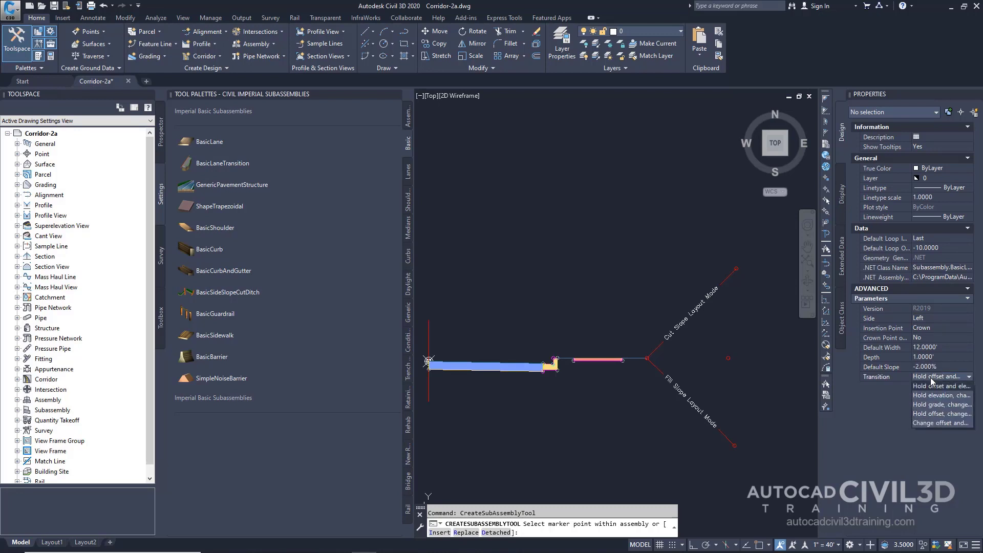
left_click(945, 404)
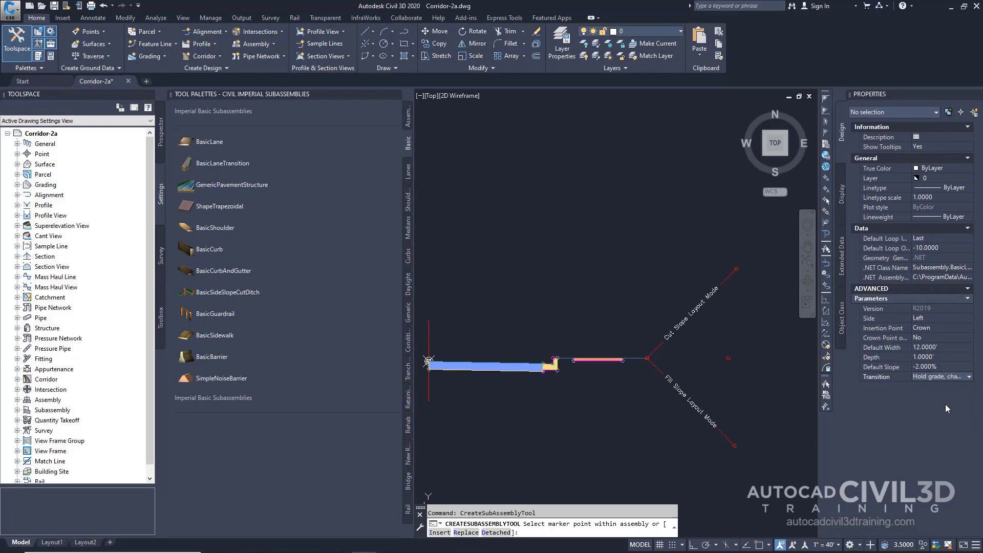
- Attach the left-side lane to the assembly's baseline marker and finish placing subassemblies
middle_click_drag(501, 395, 648, 401)
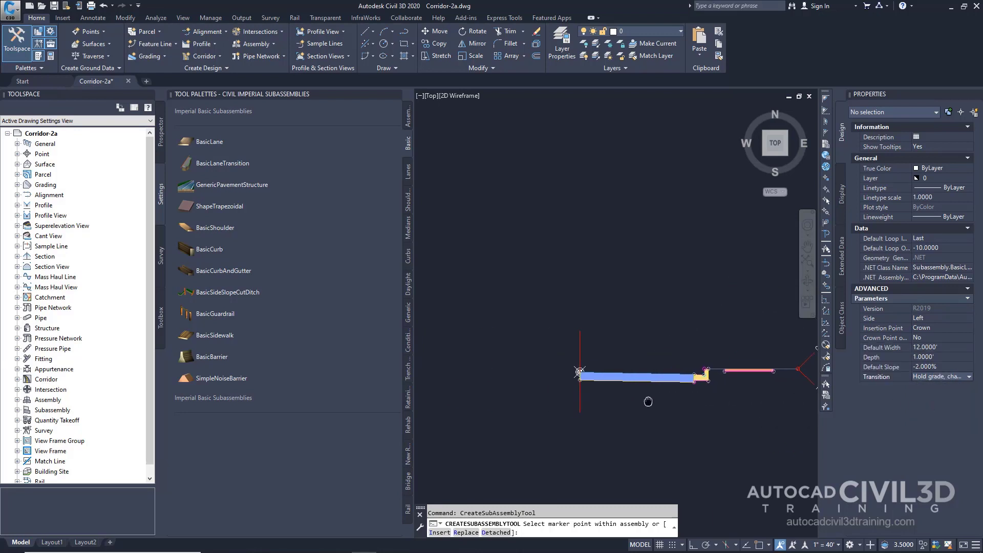
scroll(585, 368, "up", 3)
scroll(578, 374, "up", 1)
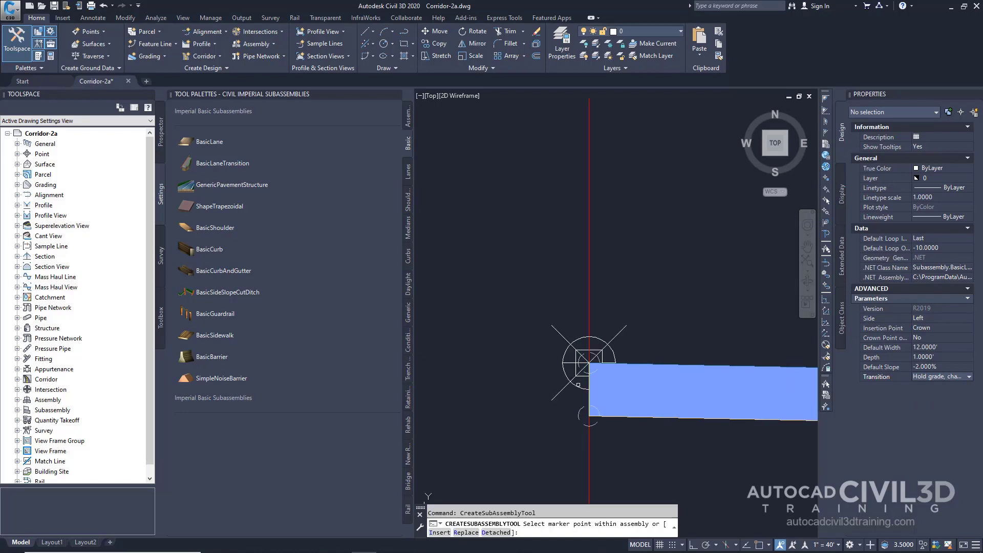
scroll(579, 383, "up", 1)
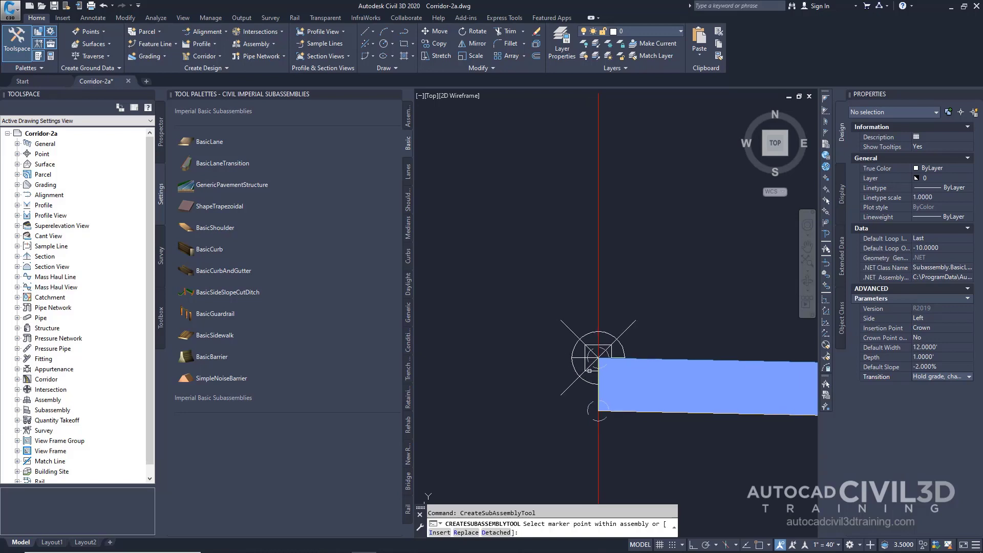
scroll(596, 358, "down", 4)
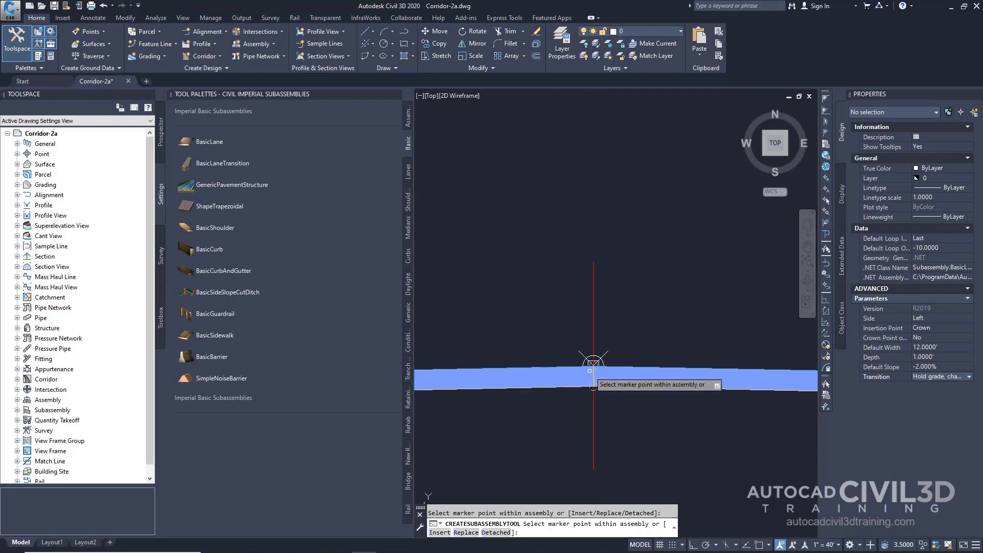
middle_click_drag(592, 367, 636, 378)
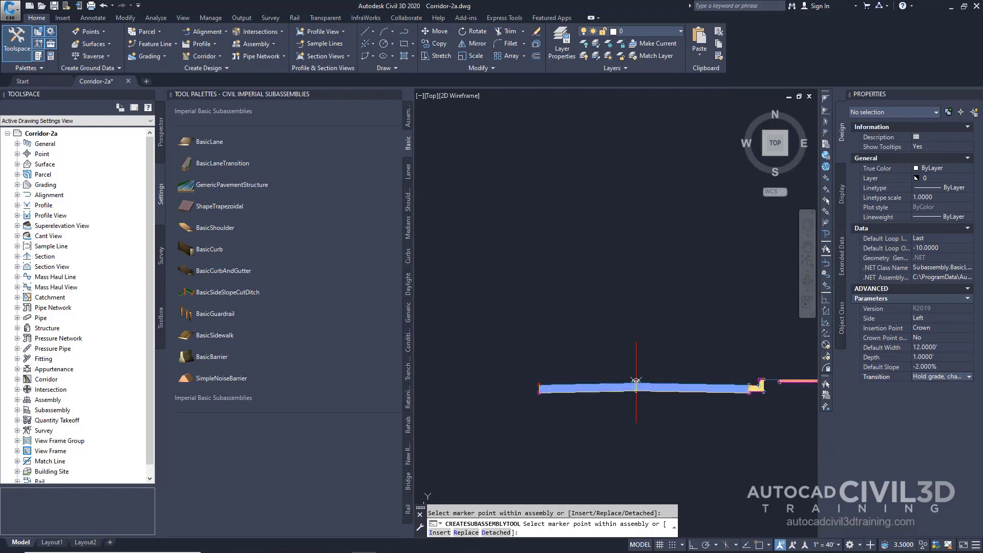
middle_click_drag(703, 435, 608, 427)
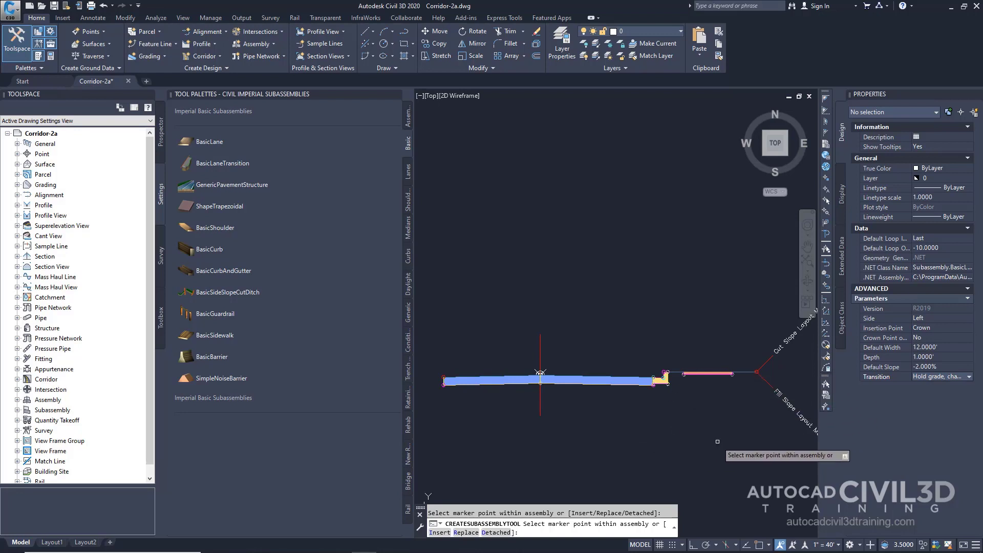
key("Escape")
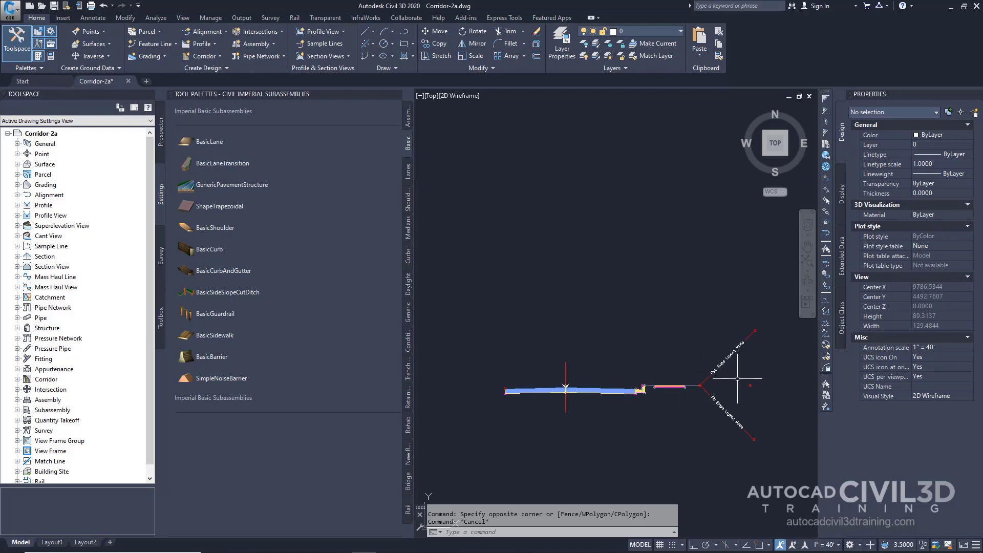
- Mirror the right curb, sidewalk and side slope subassemblies onto the outer edge of the left lane
left_click(769, 309)
left_click(643, 460)
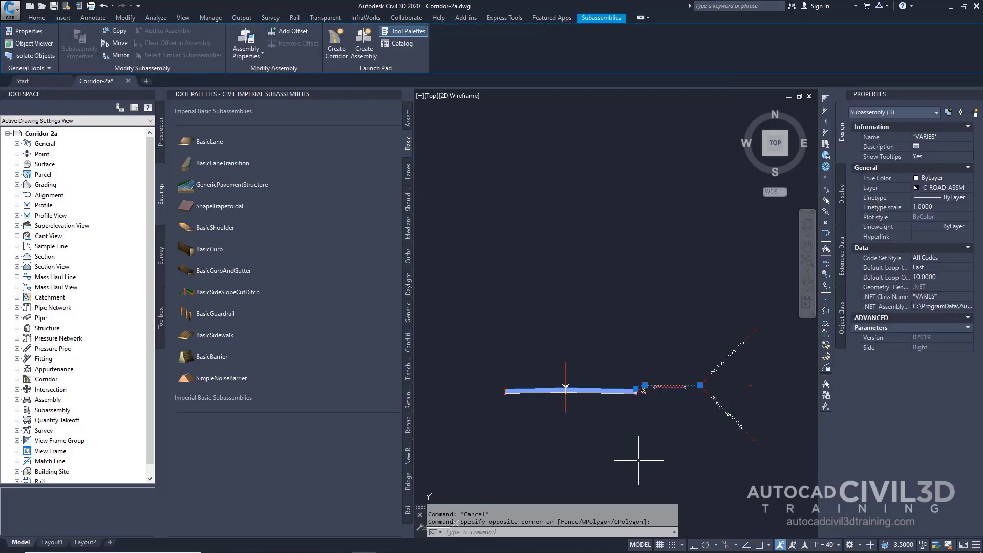
right_click(668, 414)
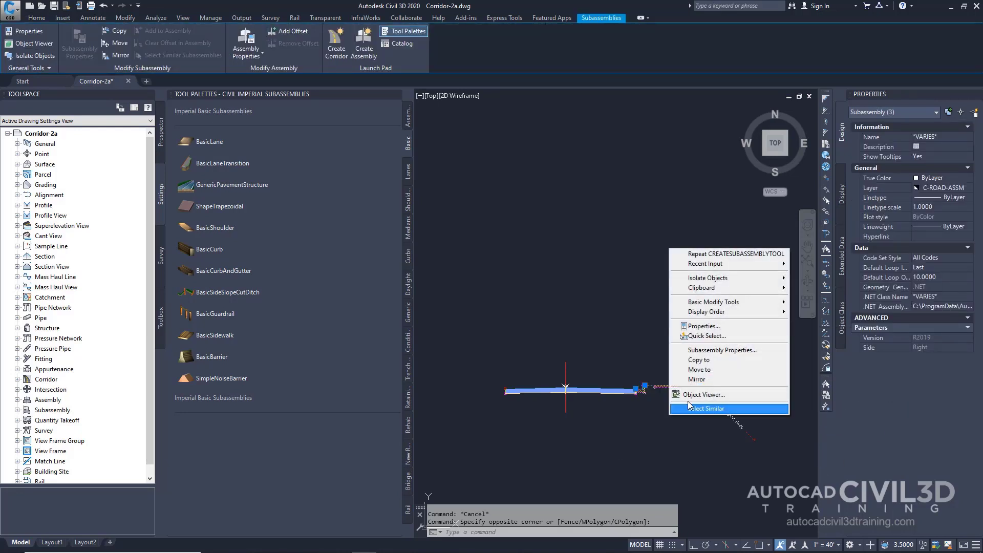
left_click(697, 379)
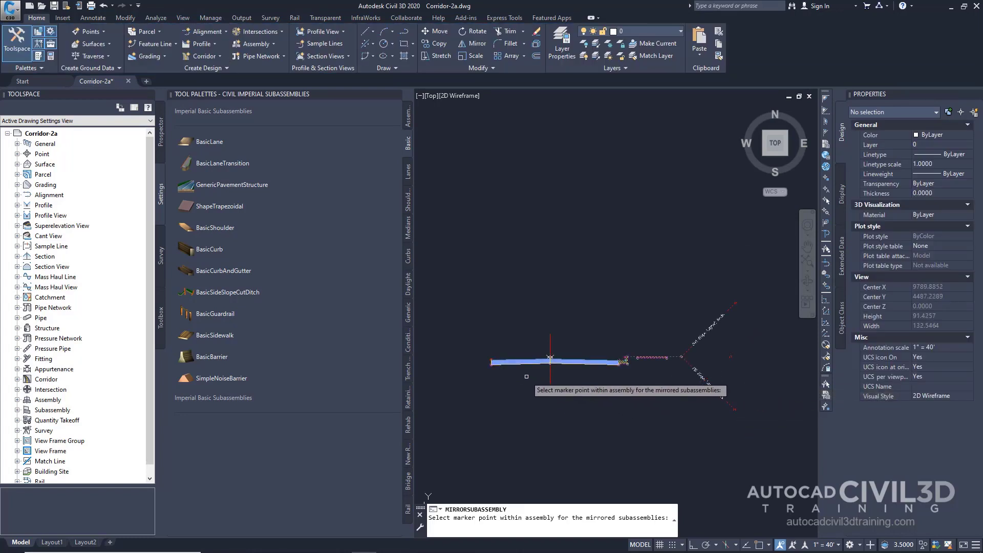
scroll(487, 357, "up", 4)
scroll(487, 357, "up", 2)
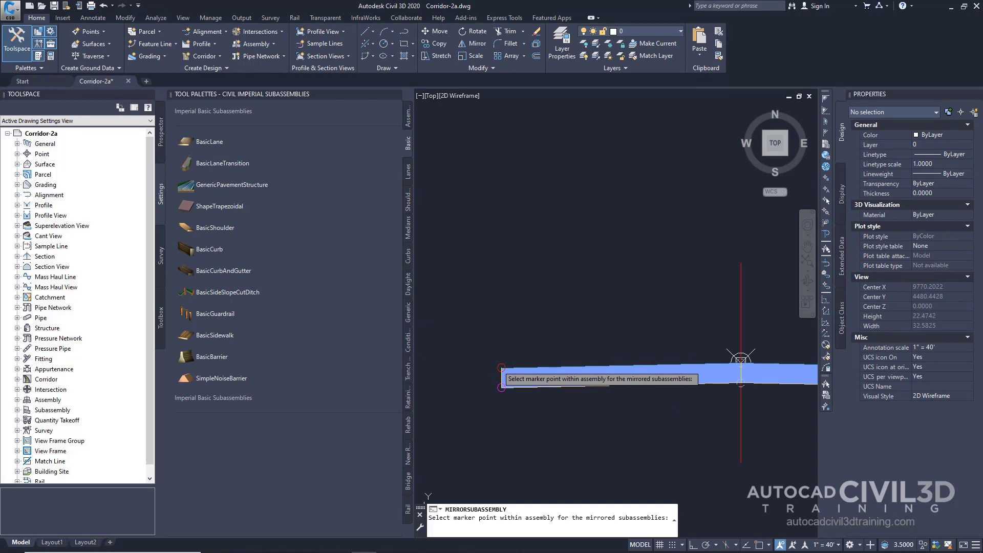
left_click(502, 377)
scroll(560, 394, "down", 6)
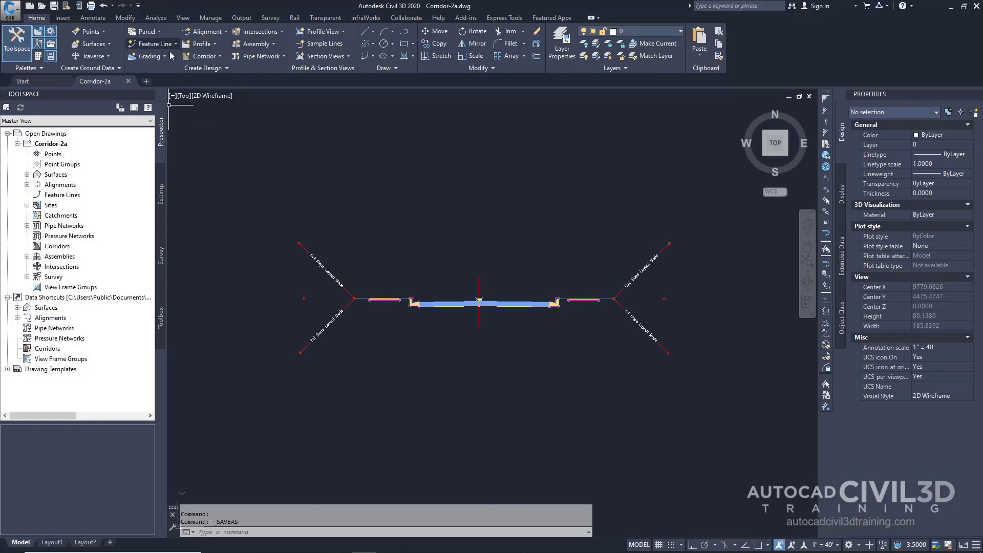
- Start a corridor named Corridor - Transition Lanes with alignment Centerline (1) and profile Layout (1) as its baseline
left_click(220, 56)
left_click(220, 56)
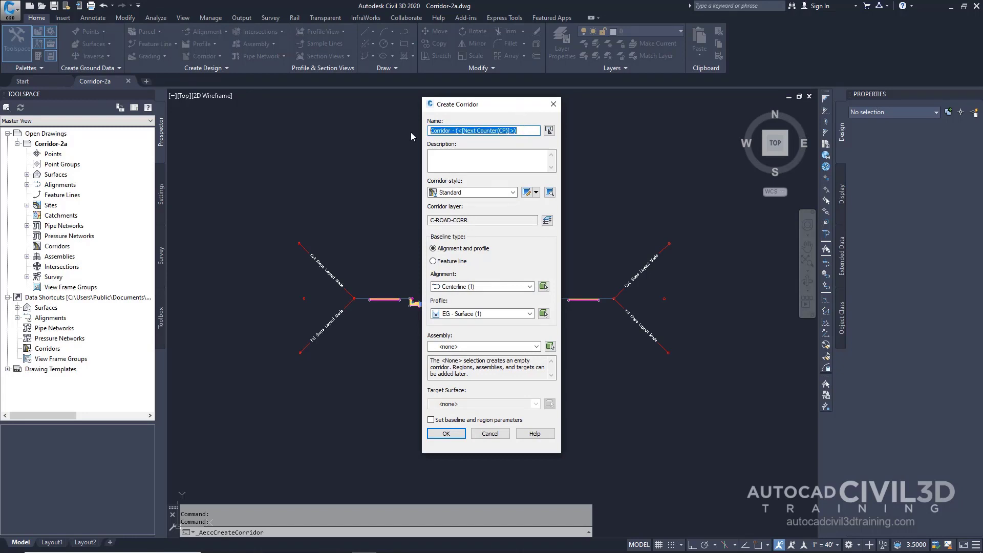
type("Corrid")
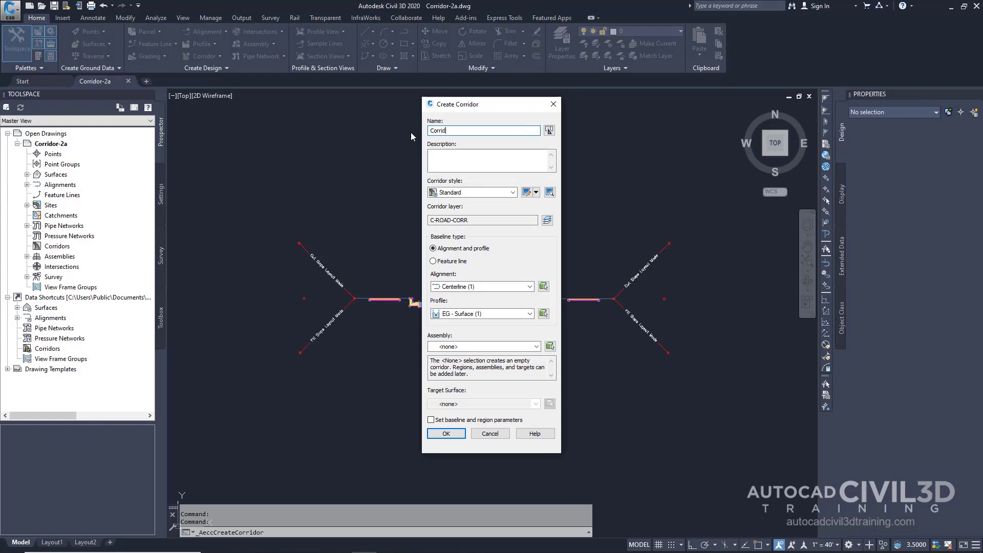
type("or - Transition Lanes")
left_click(489, 287)
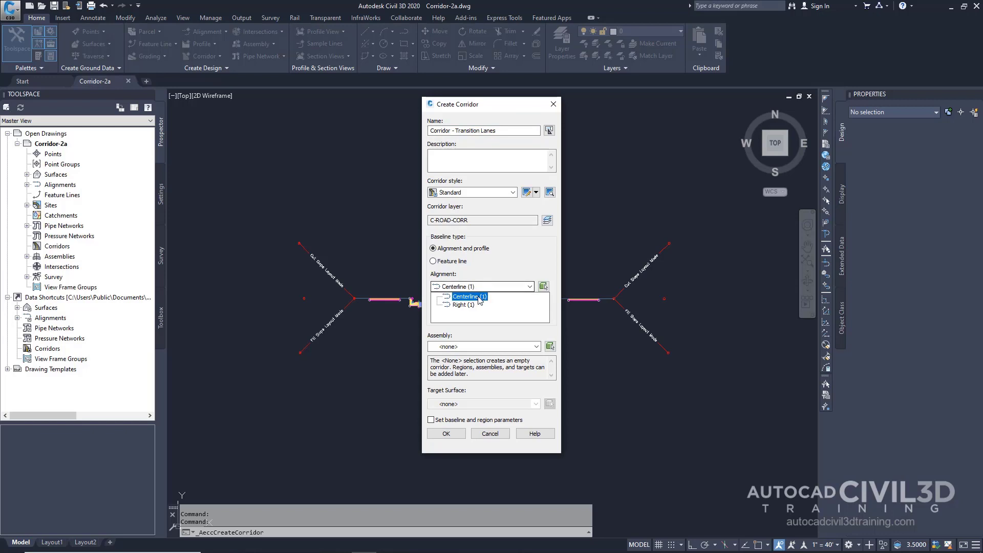
left_click(470, 297)
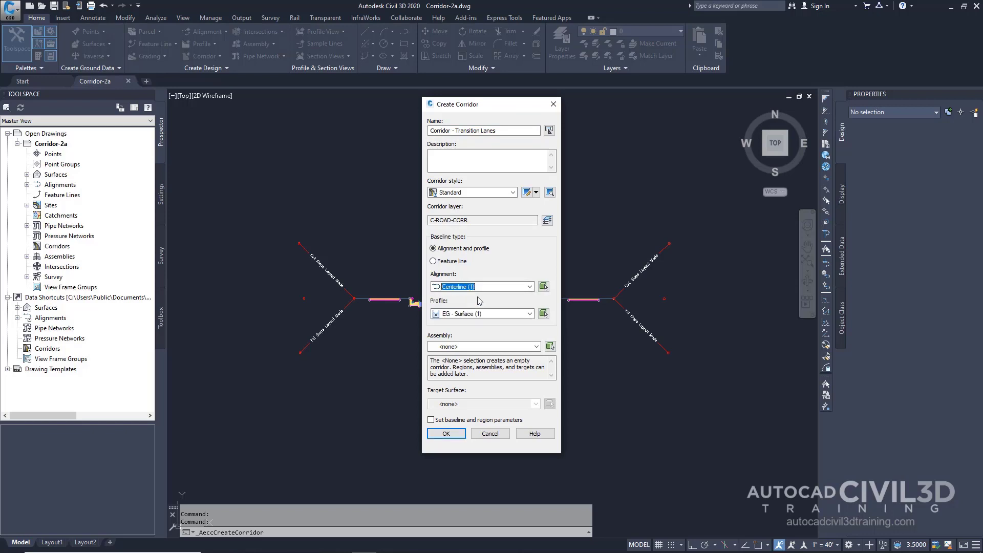
left_click(480, 314)
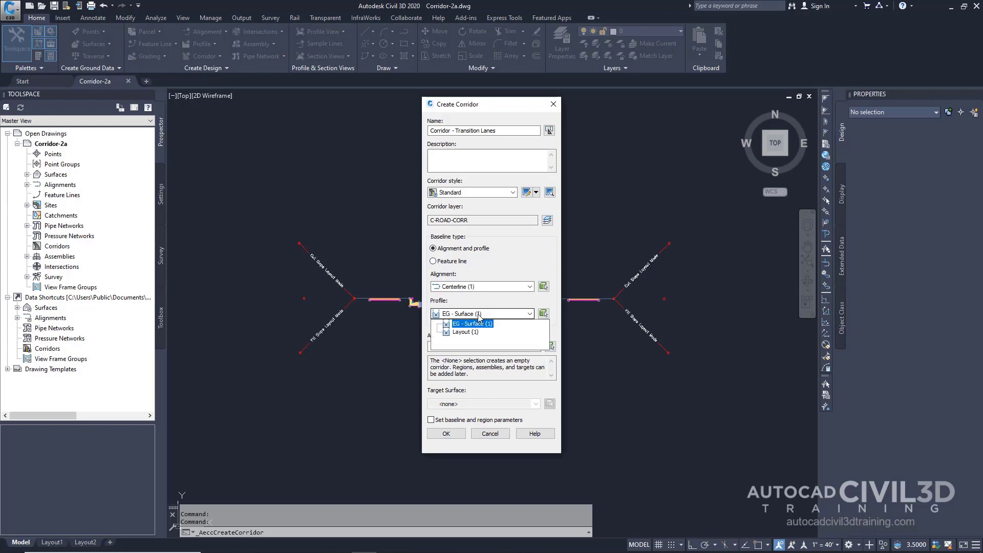
left_click(465, 332)
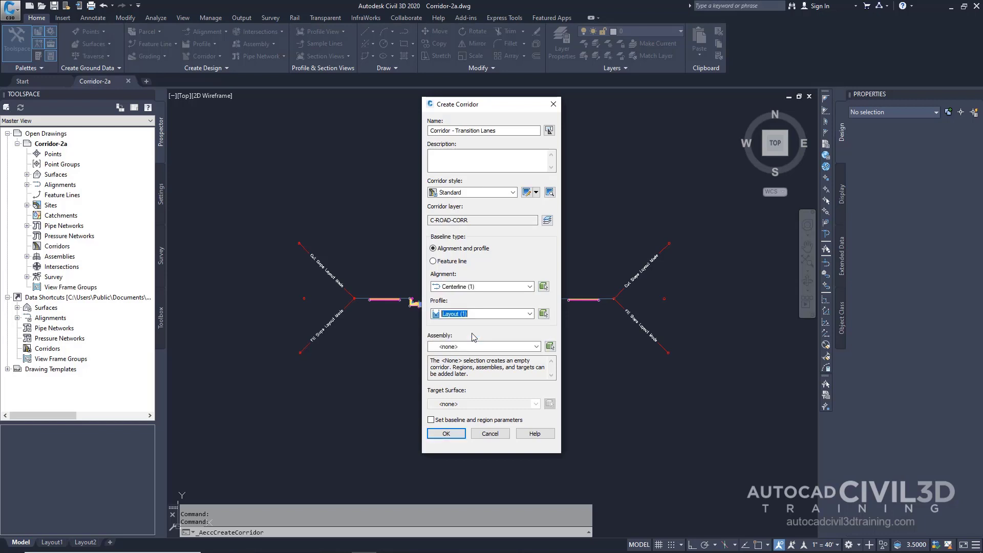
- Assign the Transition assembly and target surface EG to the corridor and continue to the baseline and region parameters
left_click(471, 346)
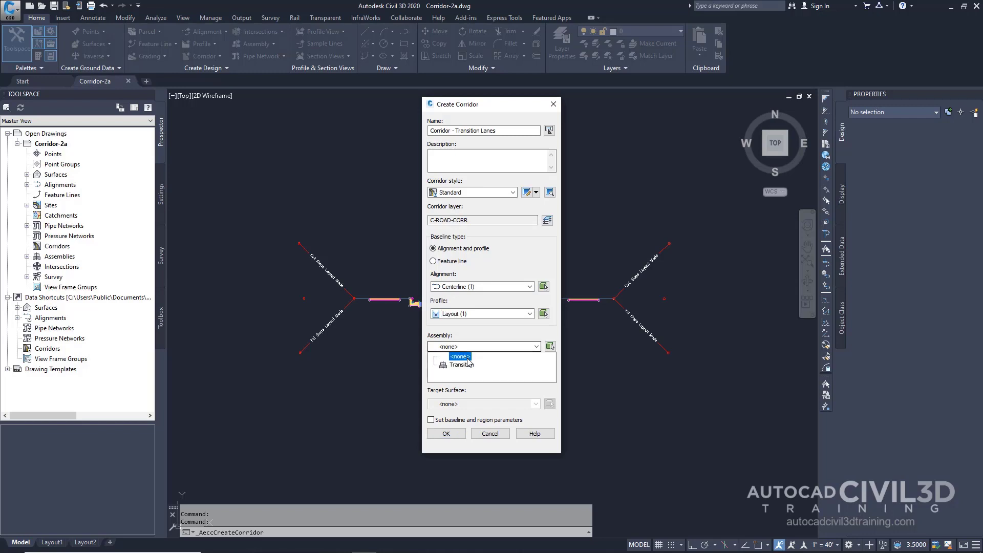
left_click(462, 365)
left_click(468, 366)
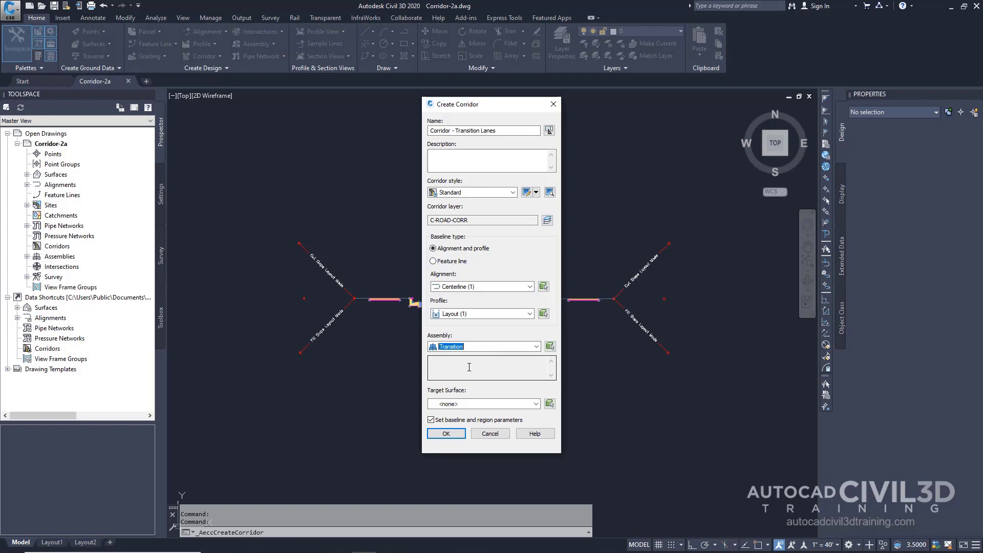
left_click(475, 405)
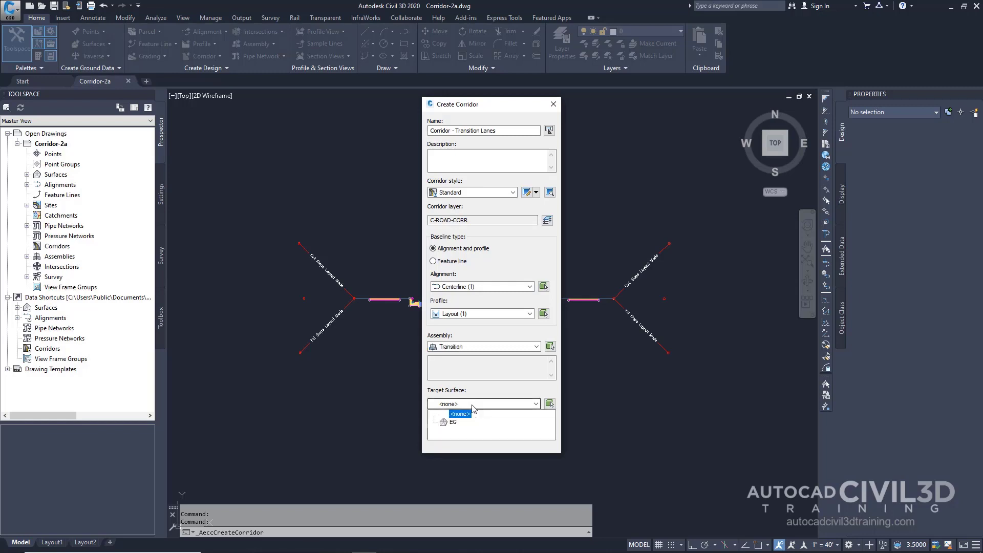
left_click(459, 423)
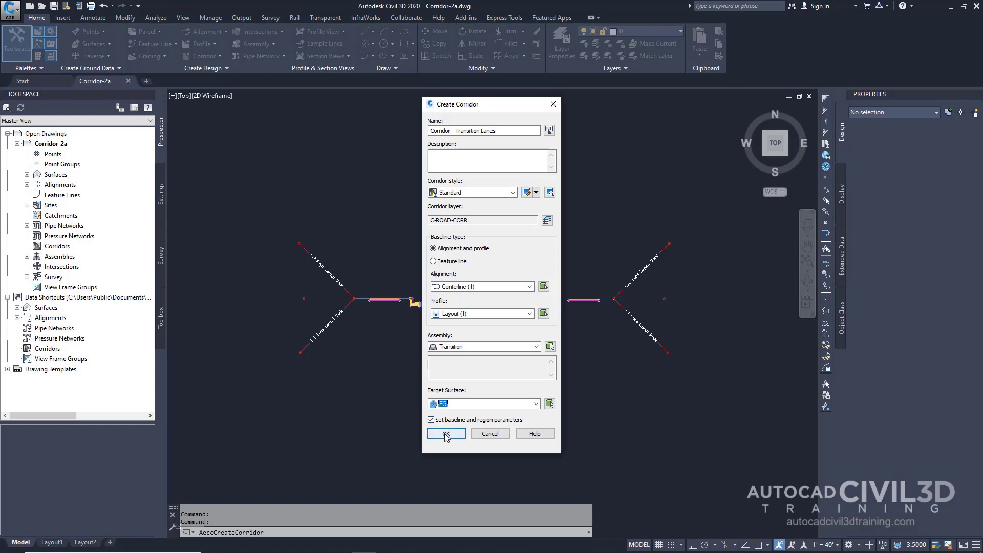
left_click(445, 434)
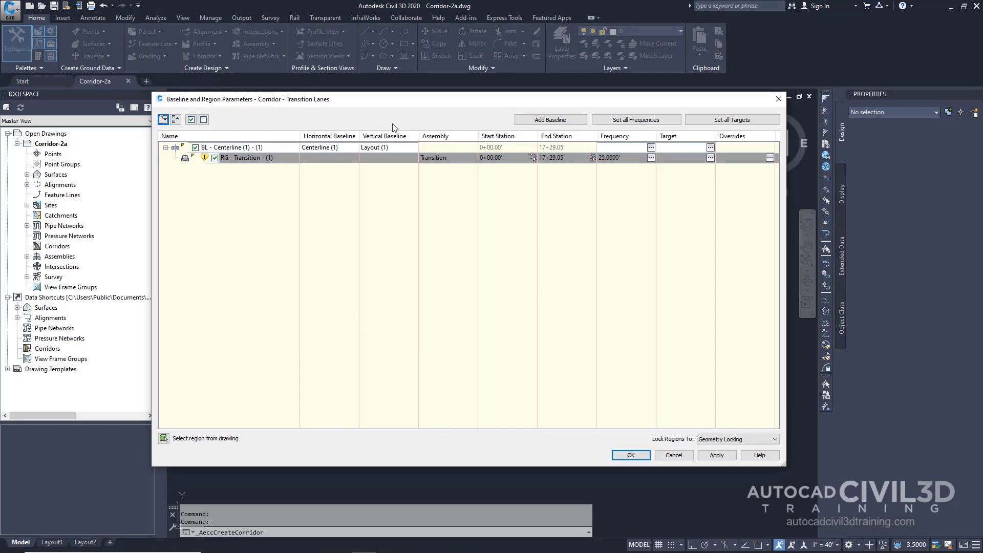
- Set the right lane's transition alignment target to the alignment Right (1) in the corridor's target mapping
left_click(726, 122)
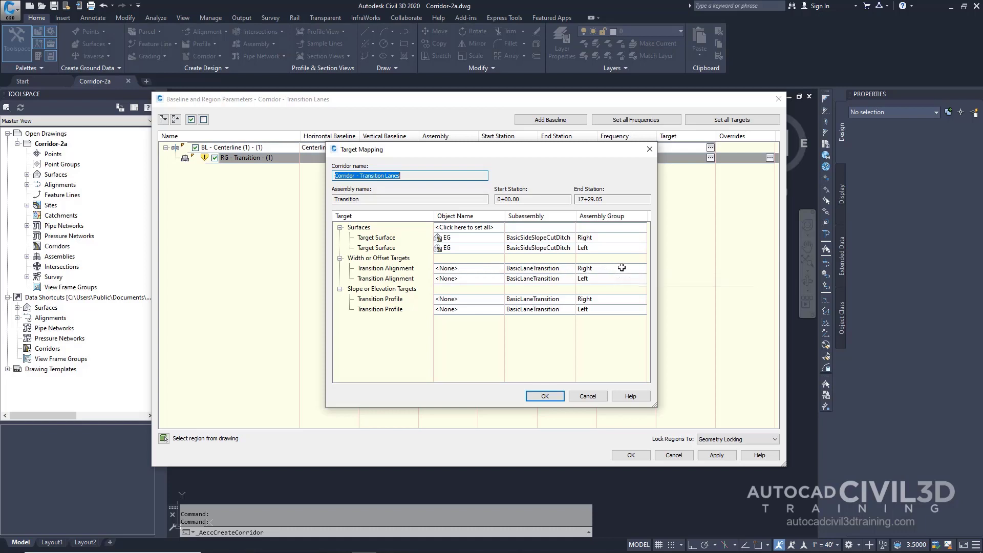
left_click(456, 269)
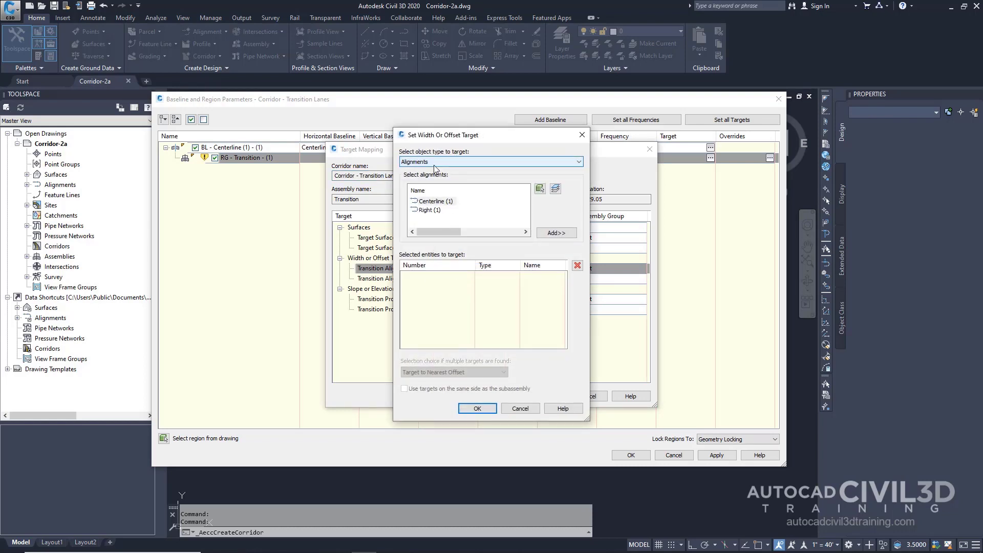
left_click(430, 210)
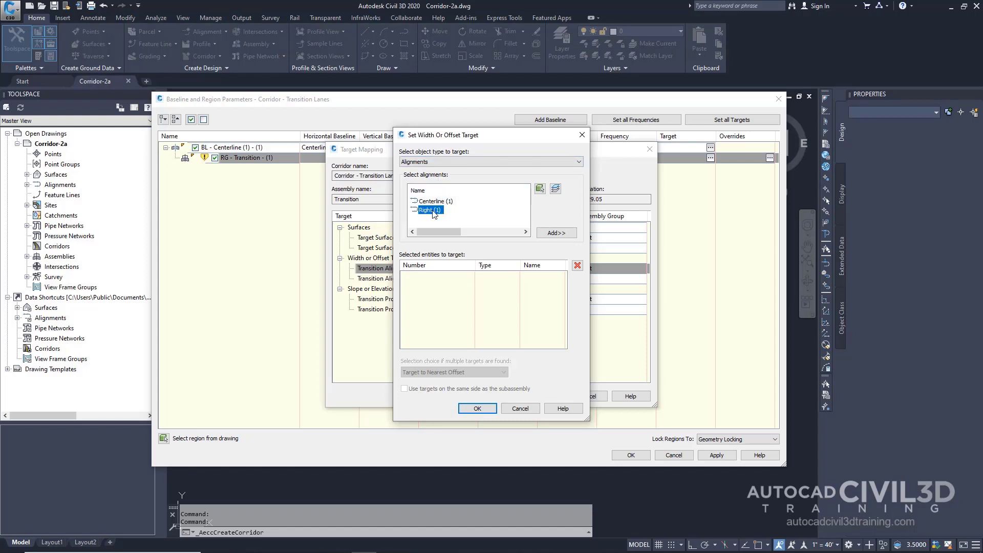
left_click(554, 233)
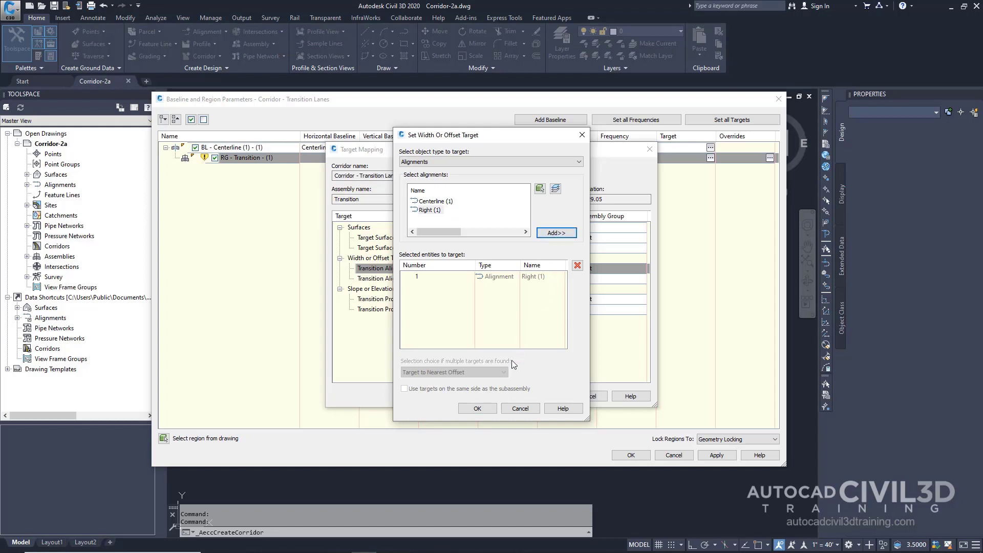
left_click(481, 410)
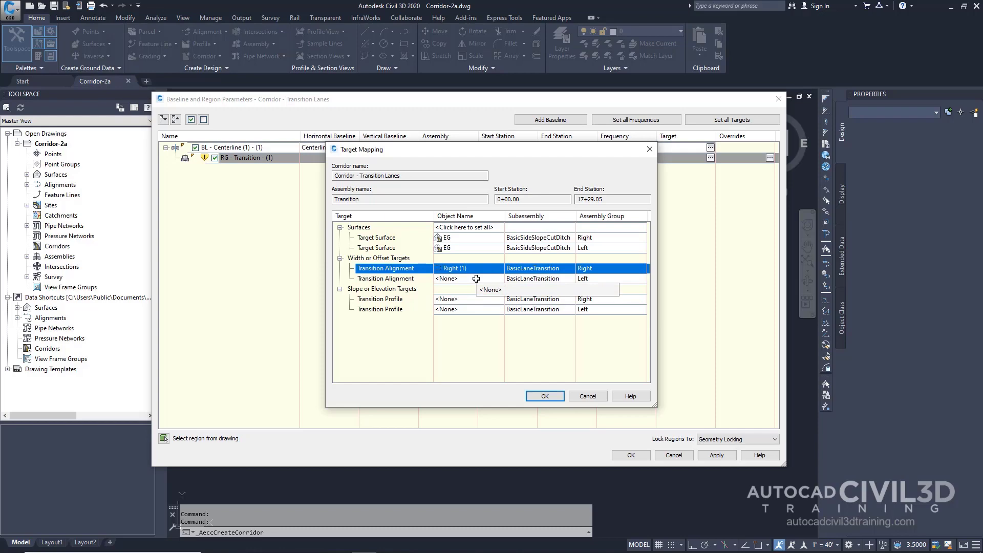
- Set the left lane's width target to the blue polyline and the magenta feature line picked from the drawing
left_click(476, 278)
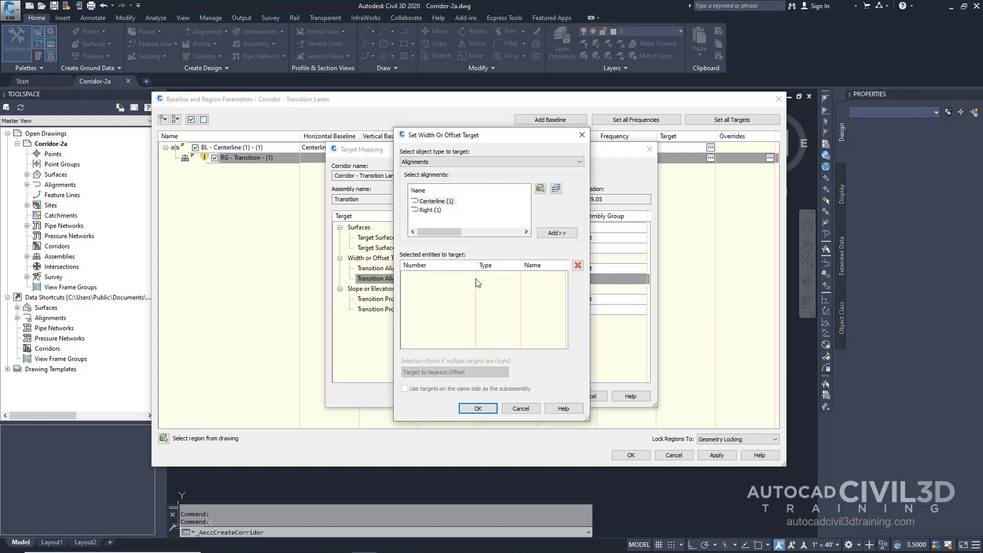
left_click(481, 161)
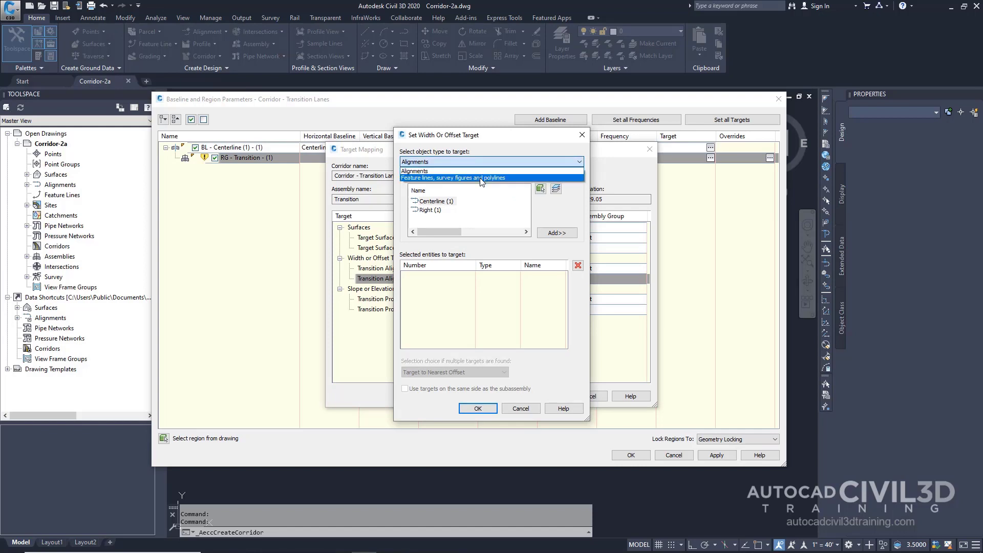
left_click(480, 177)
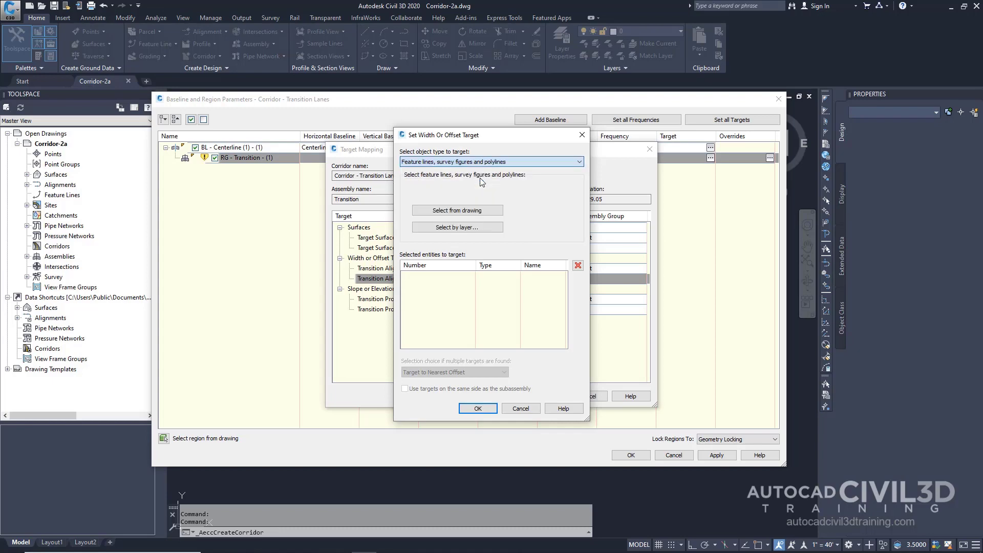
left_click(475, 211)
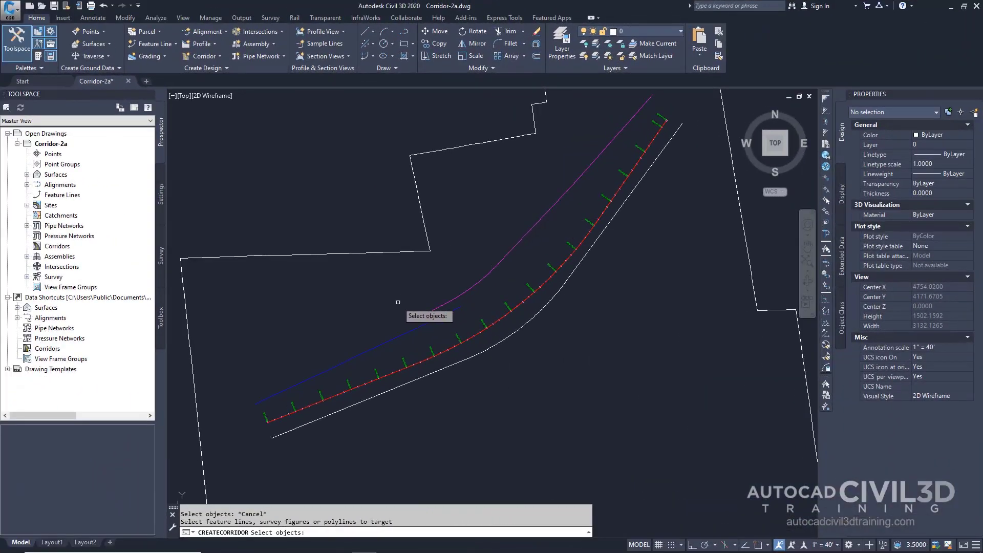
left_click(330, 369)
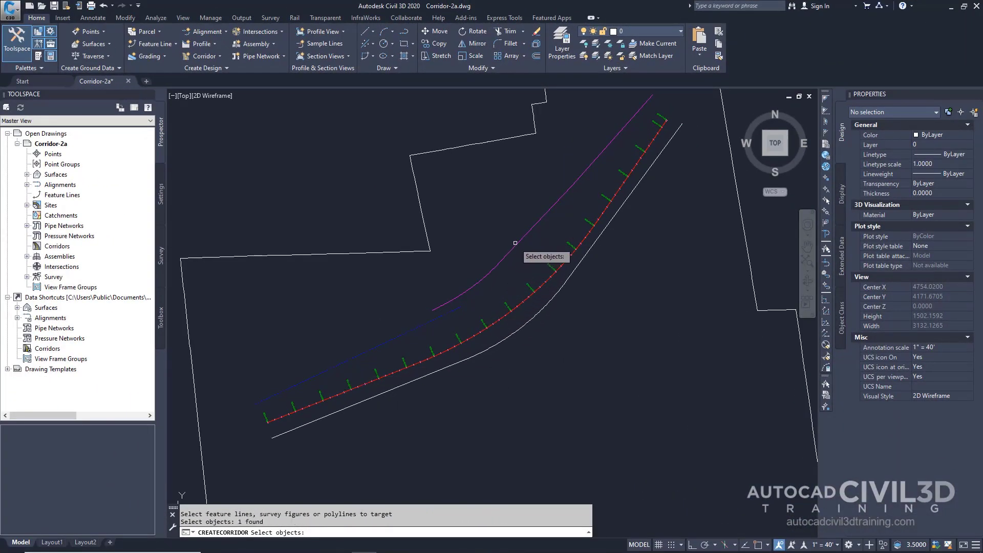
left_click(515, 243)
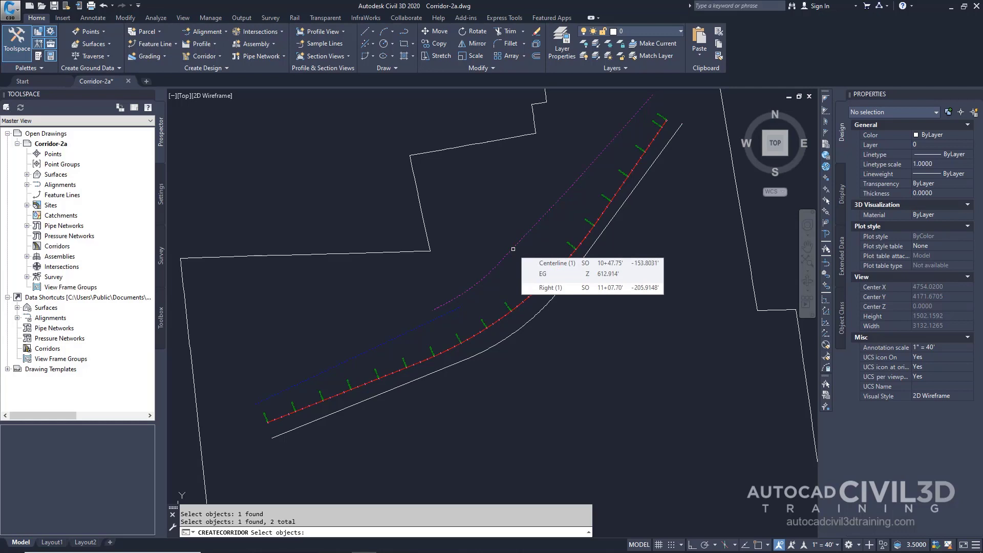
key("Return")
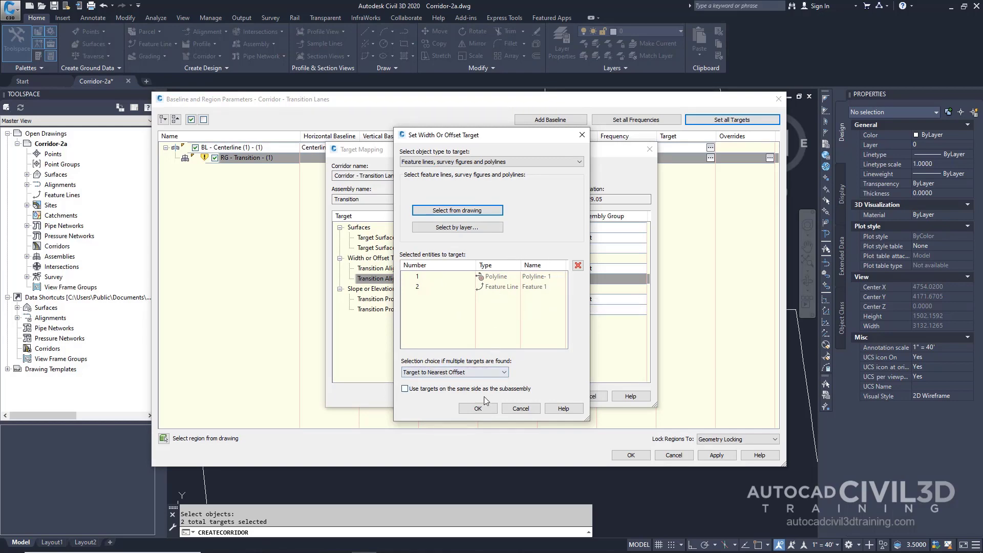
left_click(478, 409)
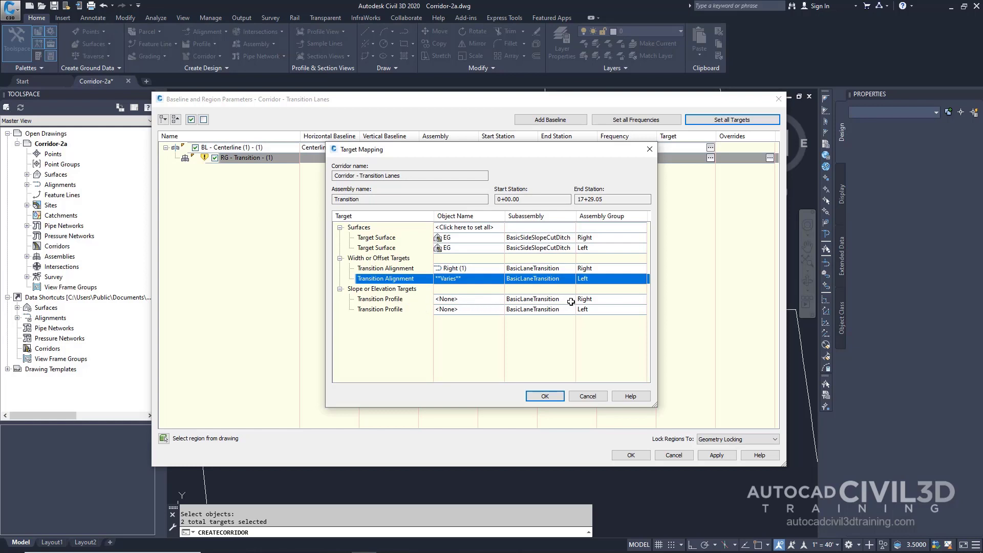
- Set the right lane's transition profile target to the Layout (1) profile of alignment Right (1)
left_click(469, 297)
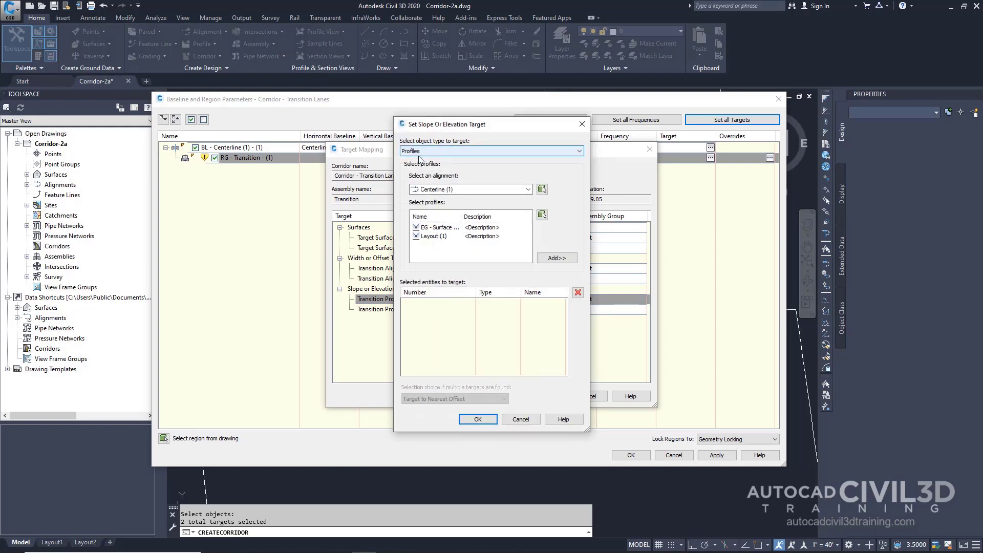
left_click(437, 191)
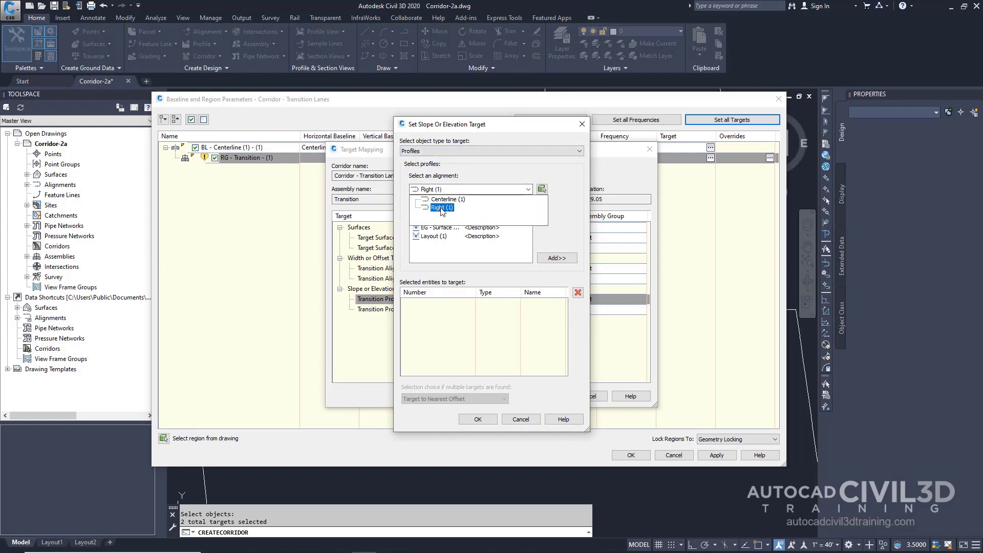
left_click(441, 208)
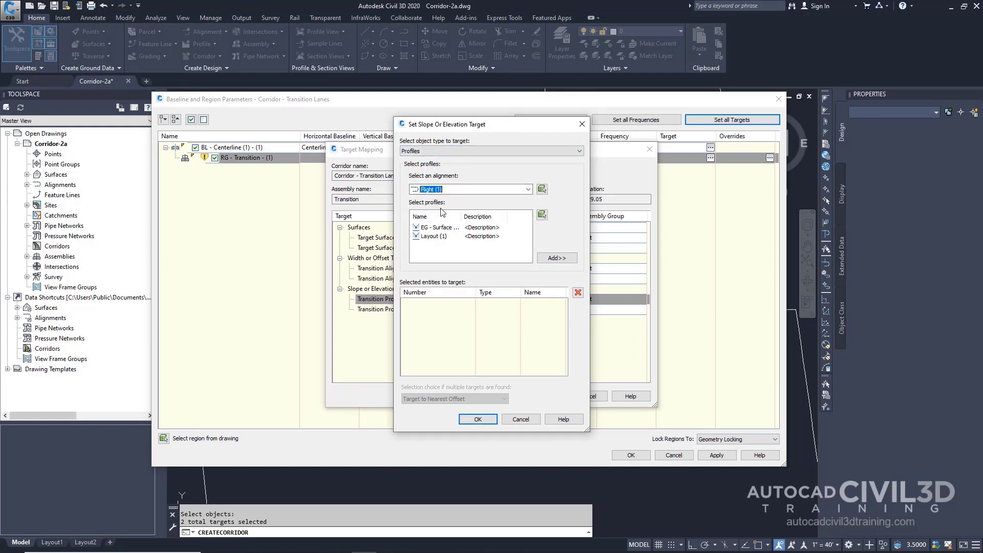
left_click(439, 237)
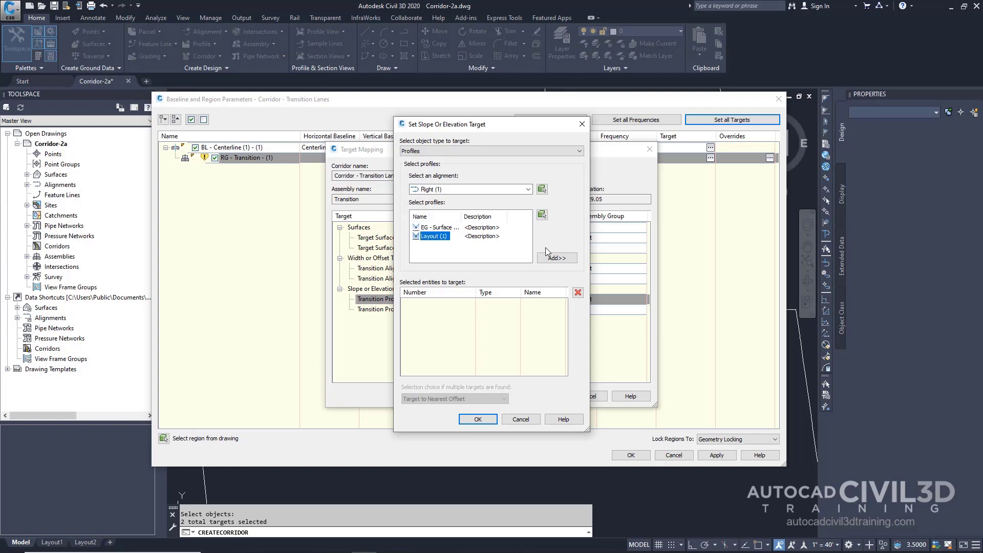
left_click(566, 262)
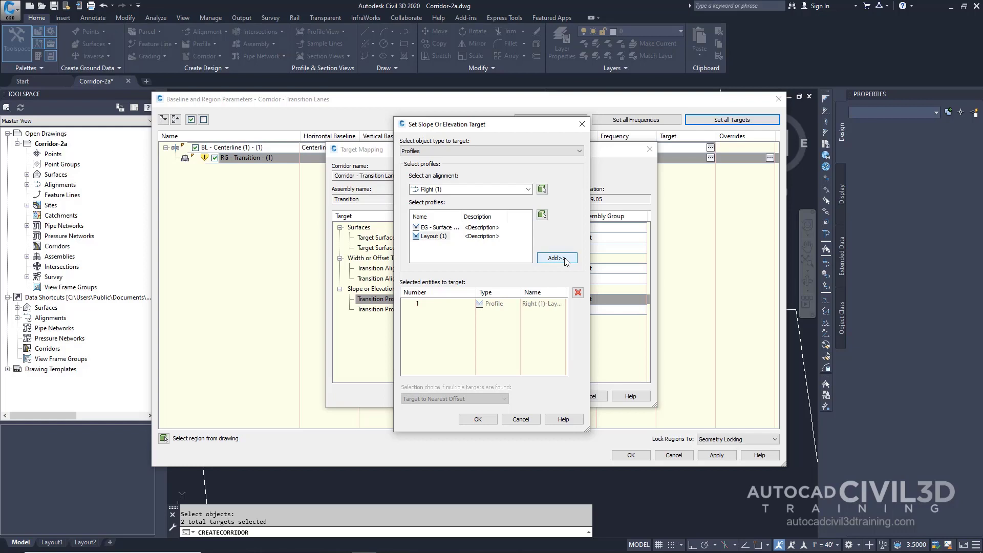
left_click(477, 419)
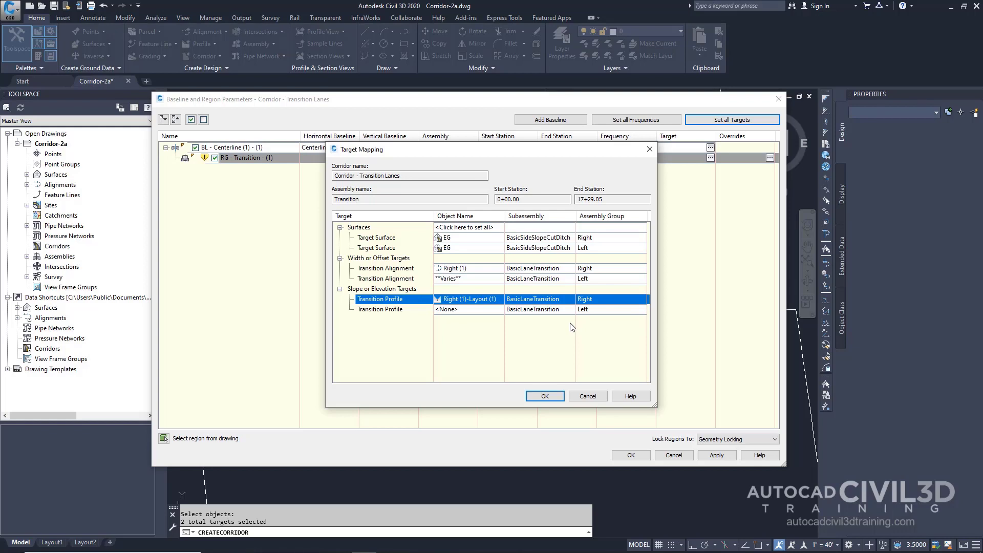
- Accept the target mapping and the baseline and region parameters, and rebuild the corridor with these modifications
left_click(547, 396)
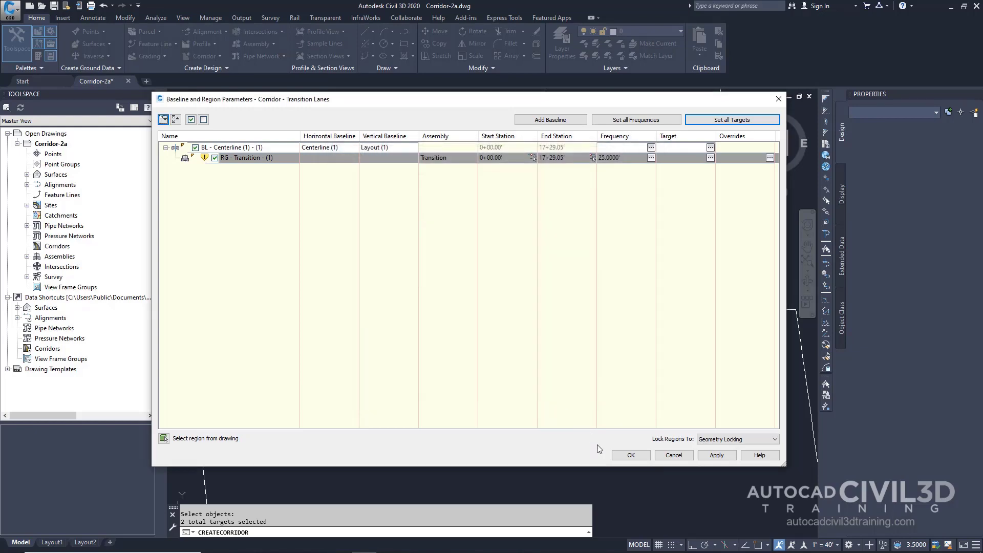
left_click(630, 455)
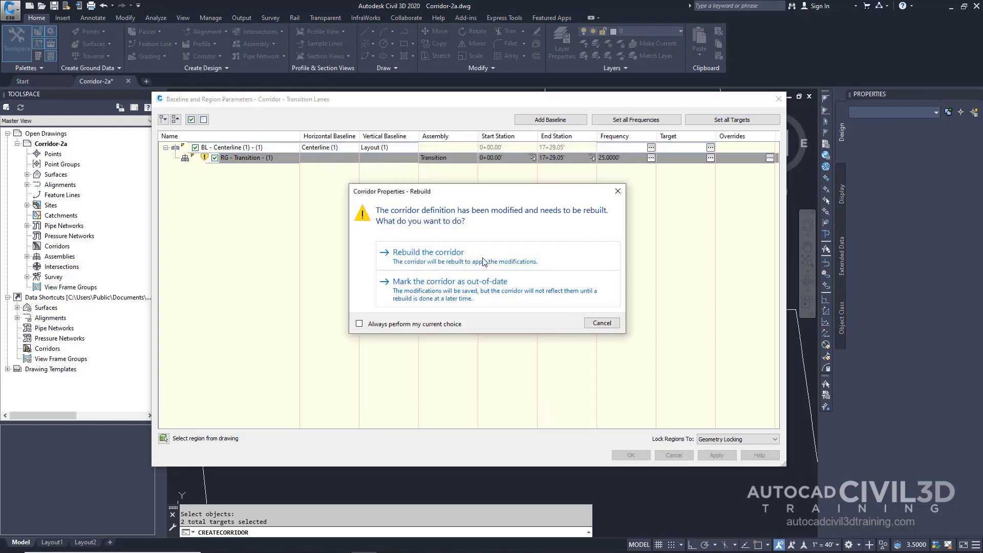
left_click(428, 252)
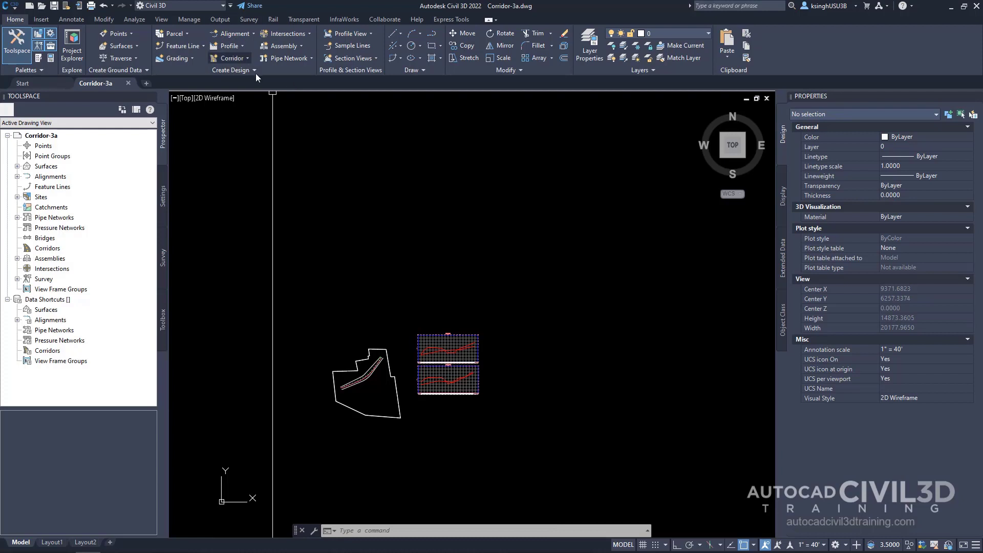
- Create an assembly named Divied Highway and place its baseline in the empty area beside the profile views
left_click(301, 47)
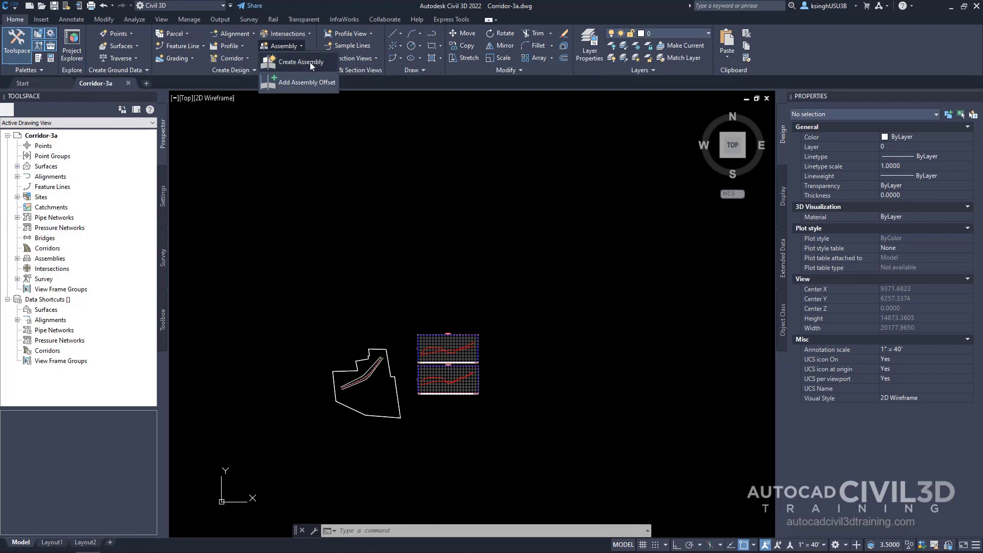
left_click(309, 62)
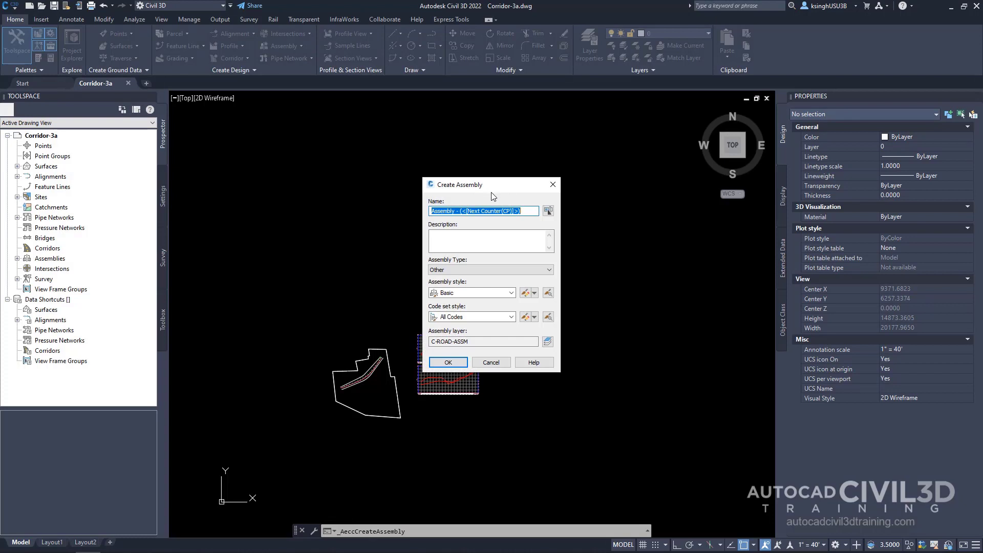
type("Divied Highway")
left_click(448, 362)
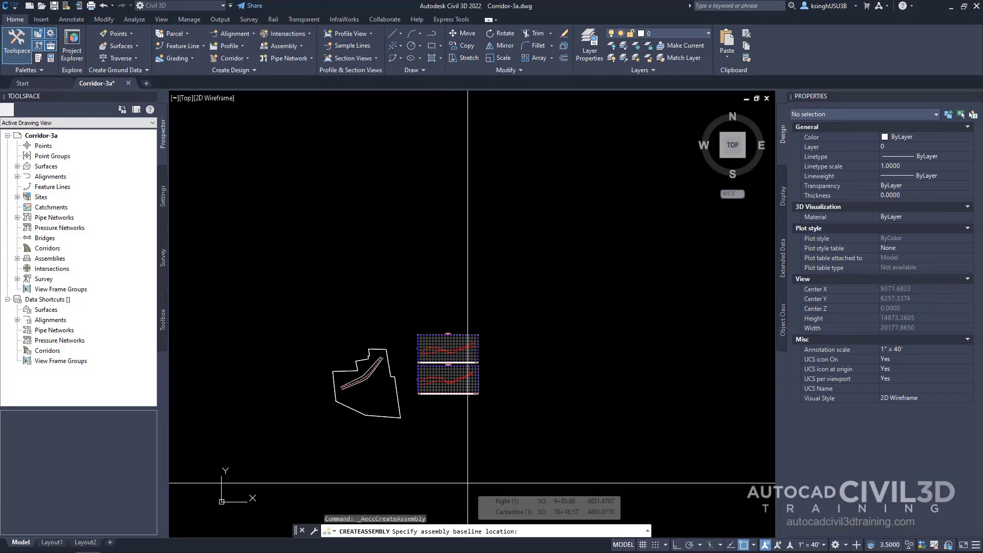
left_click(625, 256)
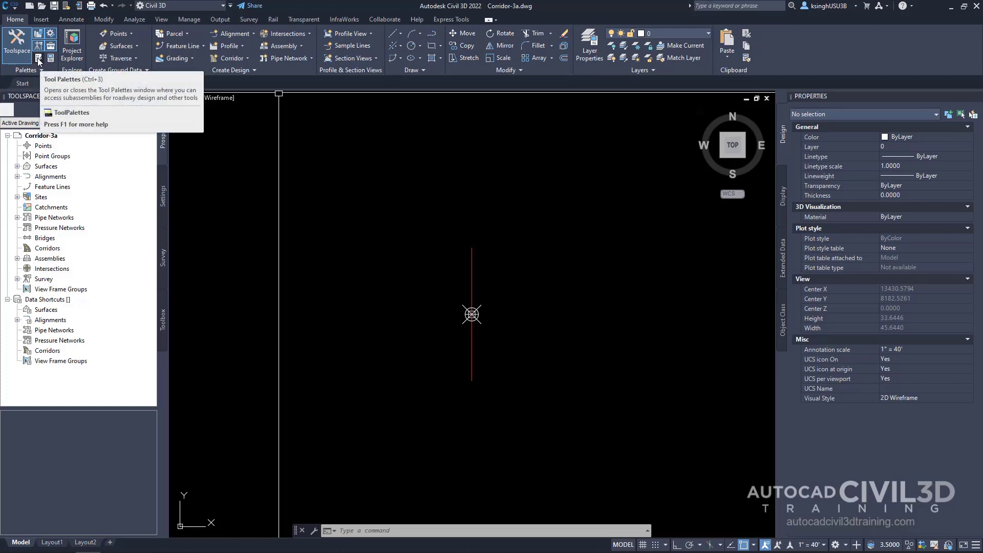
- Show the tool palettes with the Civil Imperial Subassemblies set and display its median subassemblies
left_click(38, 60)
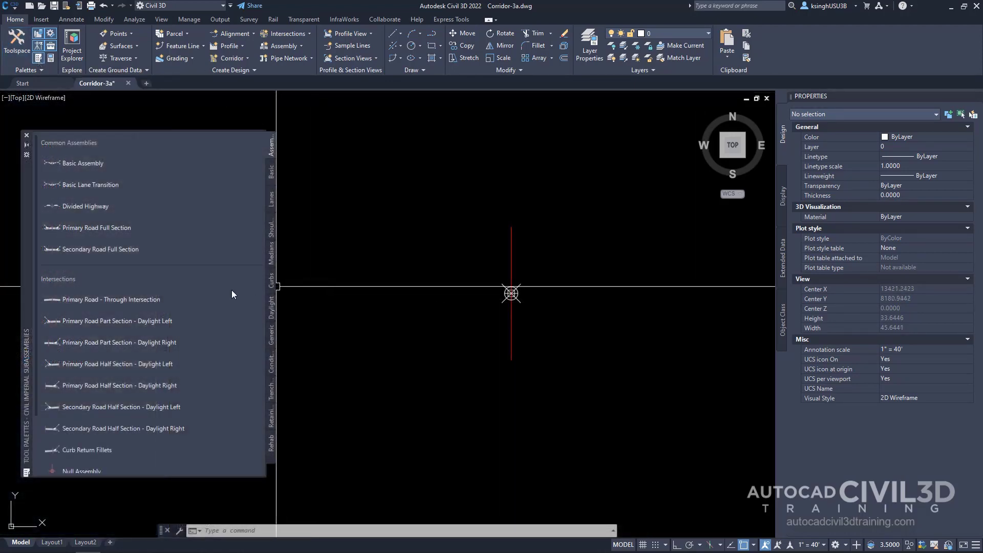
right_click(28, 314)
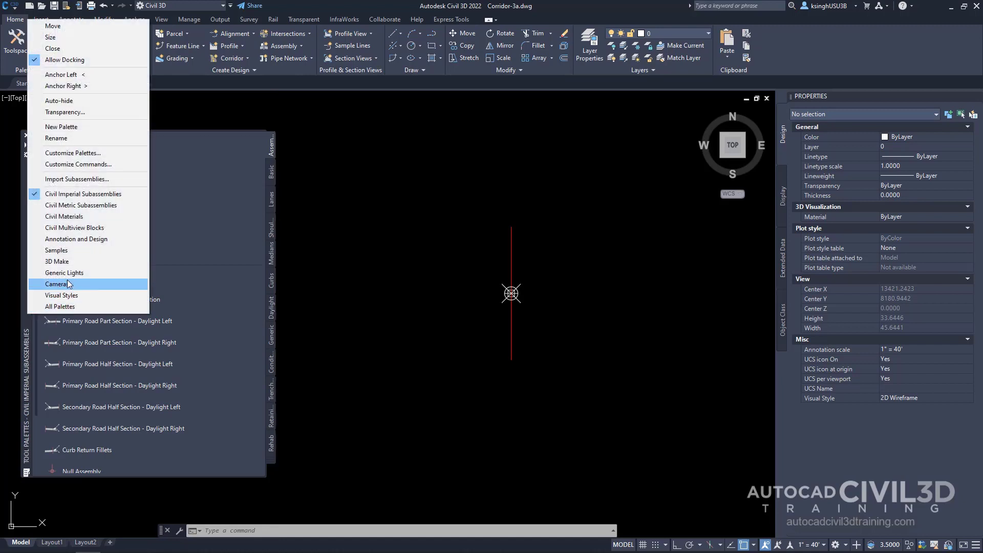
left_click(125, 193)
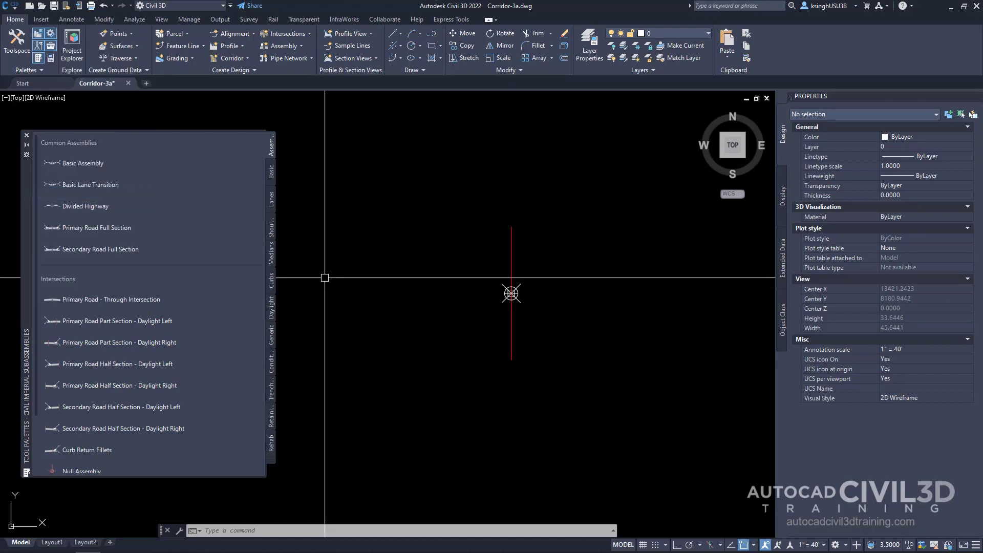
left_click(271, 264)
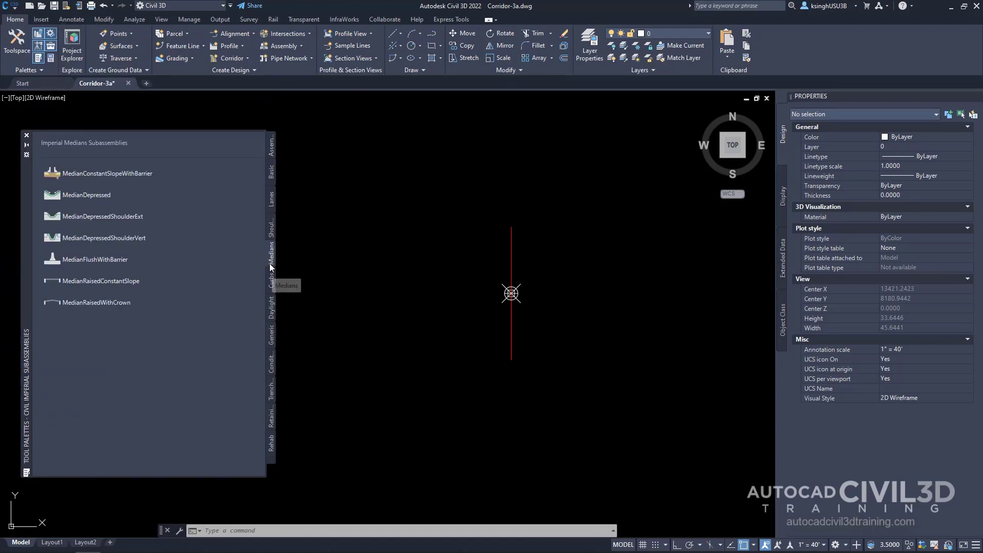
- Consult the help page of the MedianDepressedShoulderExt subassembly for its diagrams and parameters
right_click(139, 219)
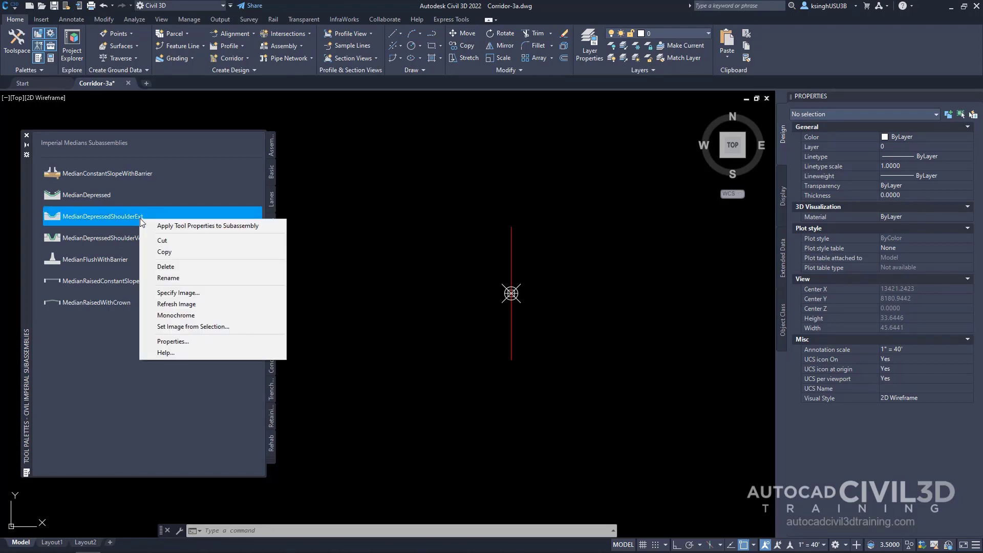
left_click(189, 354)
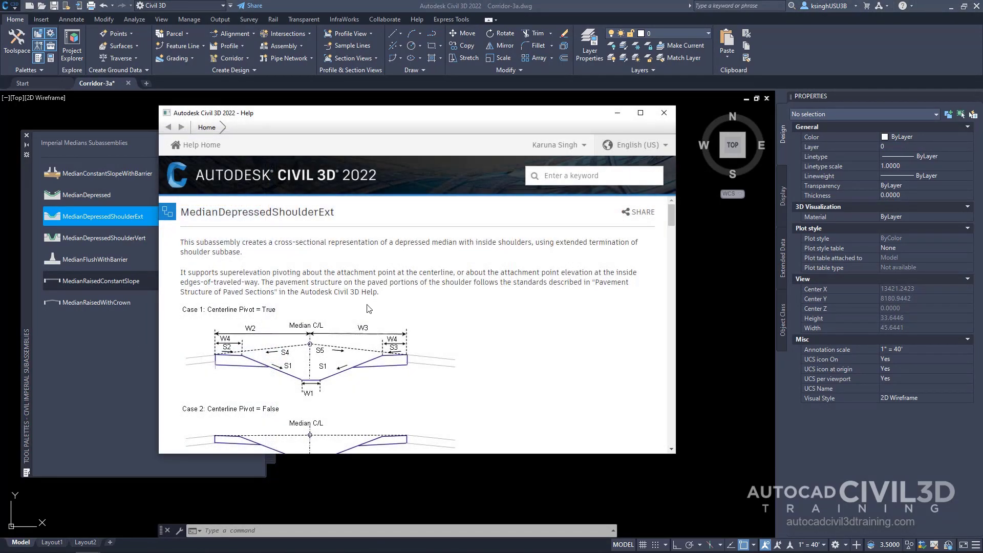
scroll(367, 334, "down", 5)
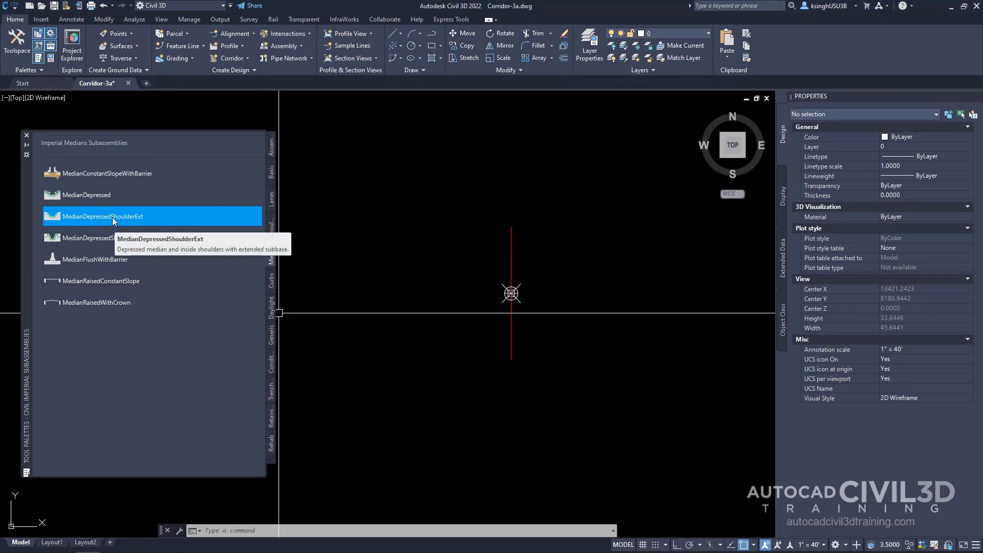
- Attach a MedianDepressedShoulderExt subassembly to the assembly baseline with Centerline Pivot set to Pivot about centerline
left_click(113, 217)
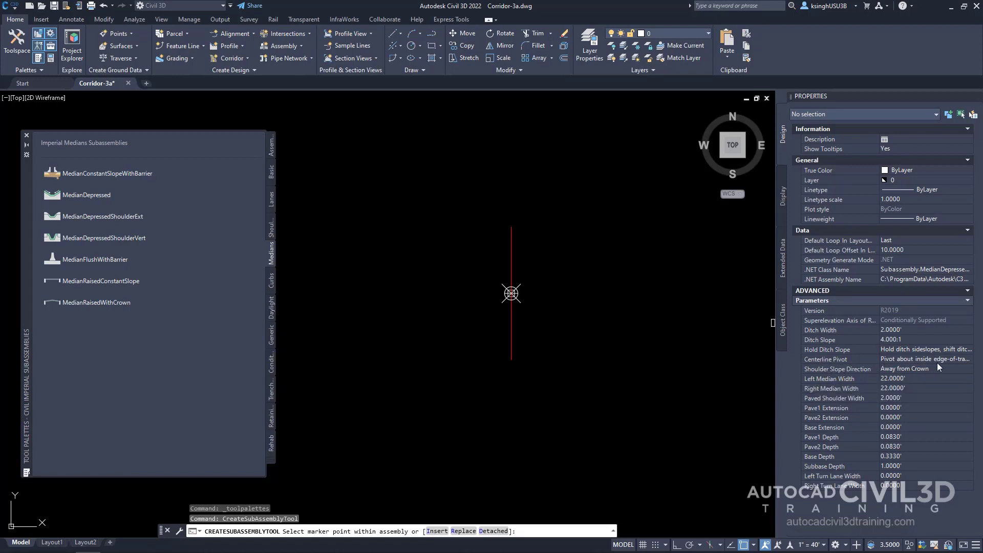
left_click(954, 362)
left_click(969, 360)
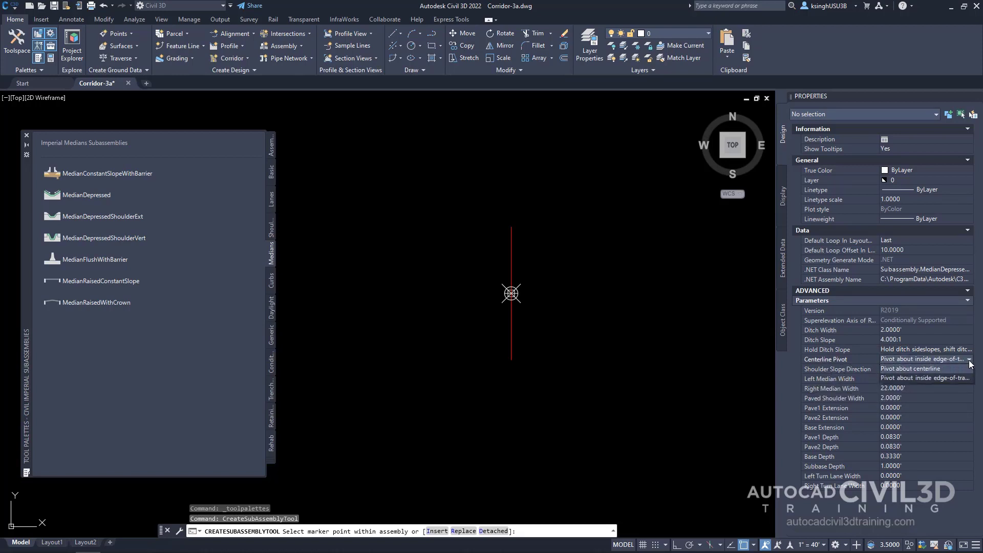
left_click(937, 370)
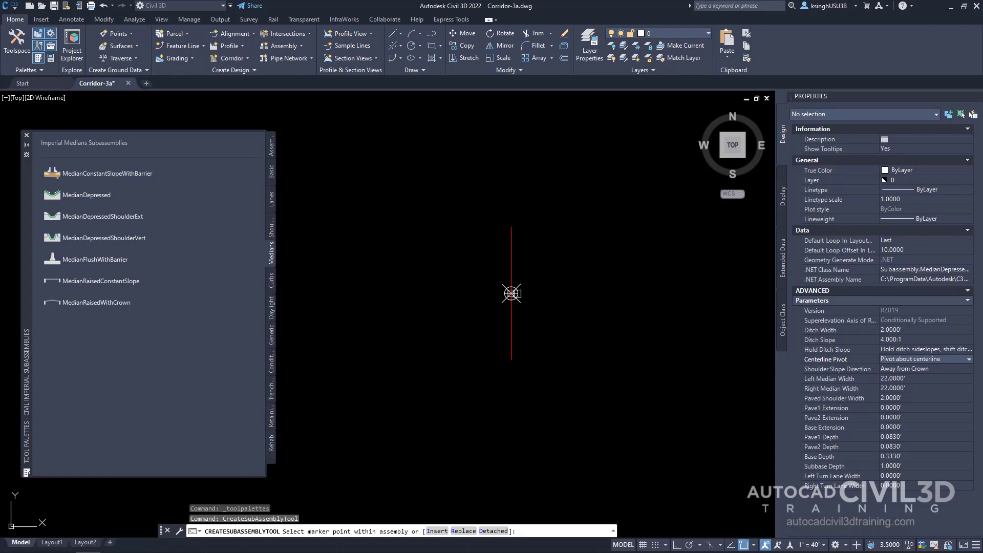
left_click(513, 293)
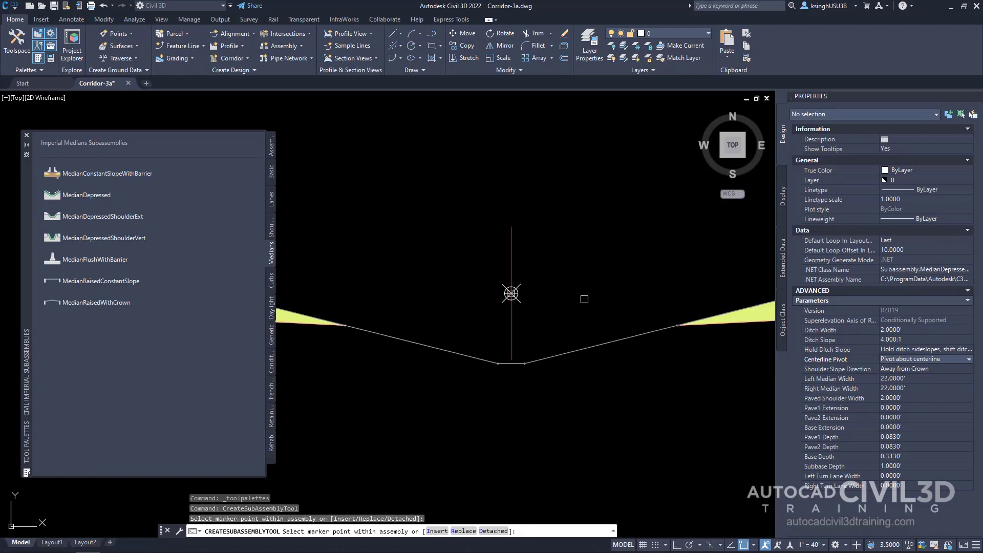
scroll(581, 281, "down", 2)
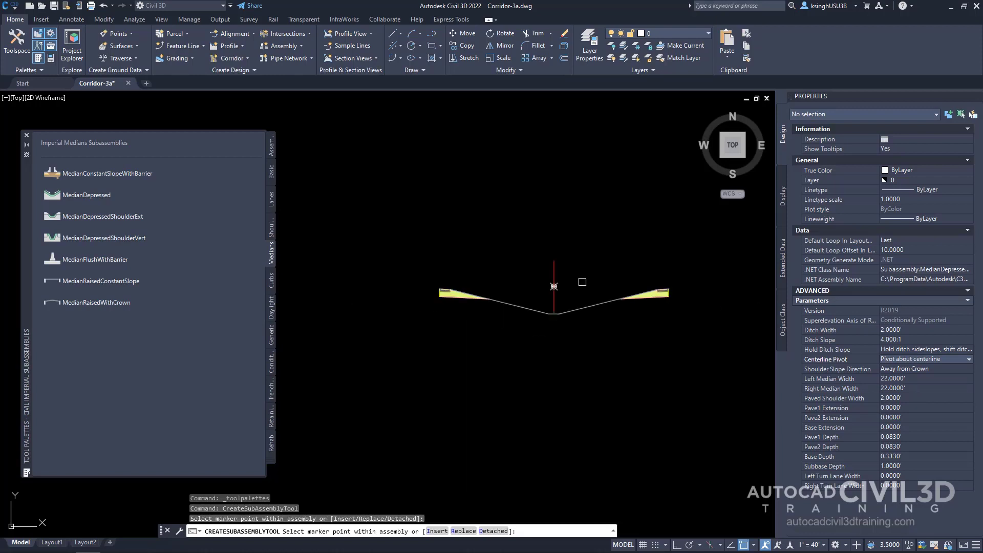
middle_click_drag(580, 284, 588, 281)
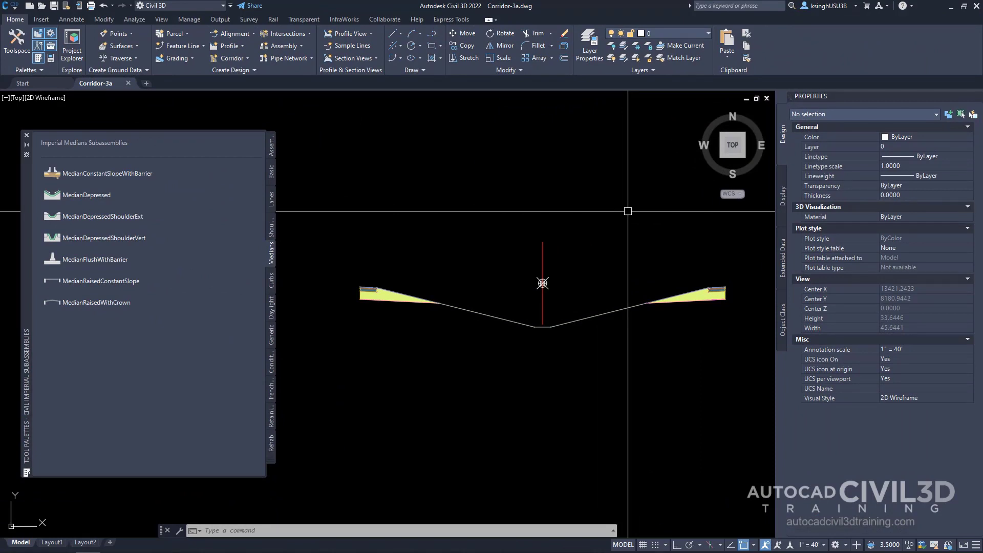
- Attach a LaneSuperelevationAOR subassembly with side Left and width 24' to the upper outer marker point of the median's left shoulder
middle_click_drag(410, 303, 534, 304)
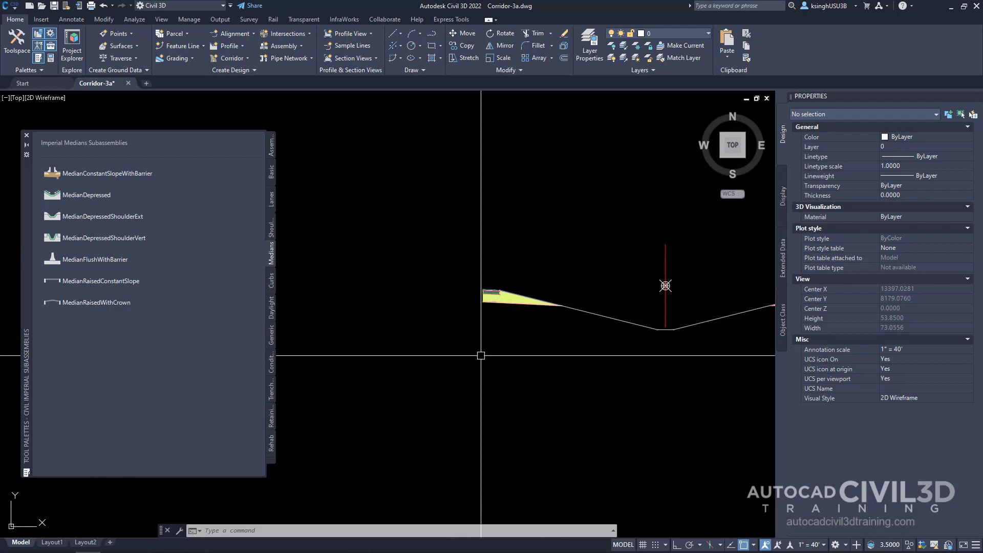
scroll(489, 292, "up", 12)
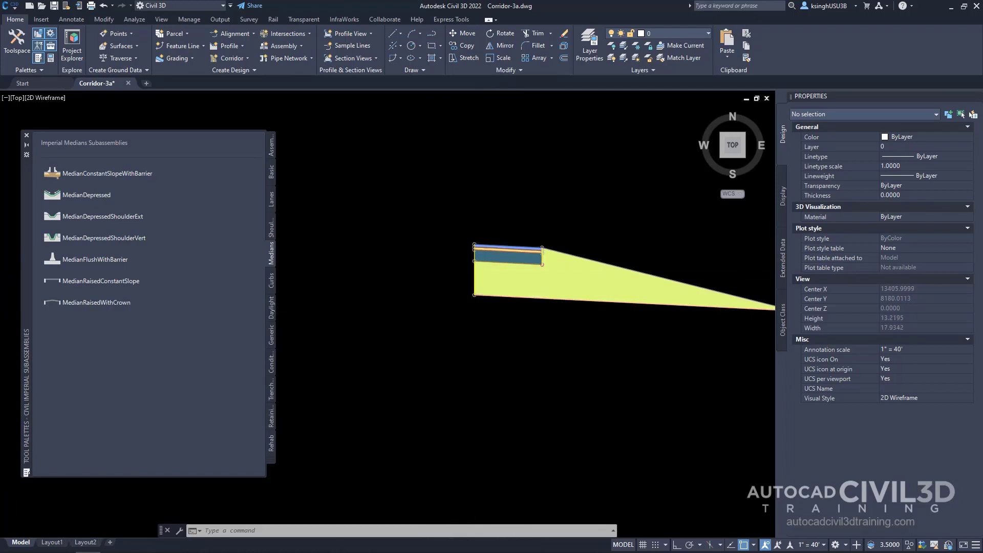
middle_click_drag(476, 248, 512, 299)
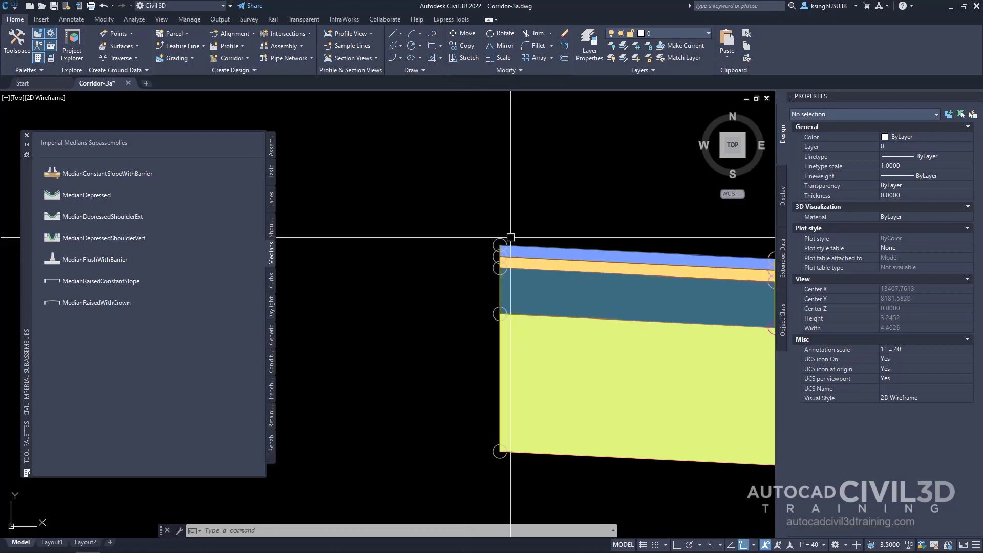
mouse_move(501, 255)
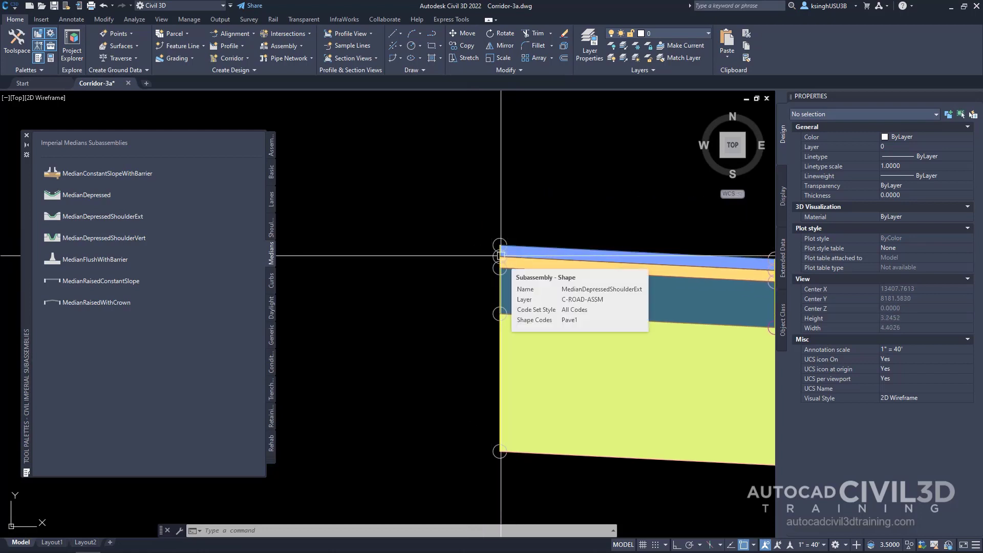
left_click(272, 203)
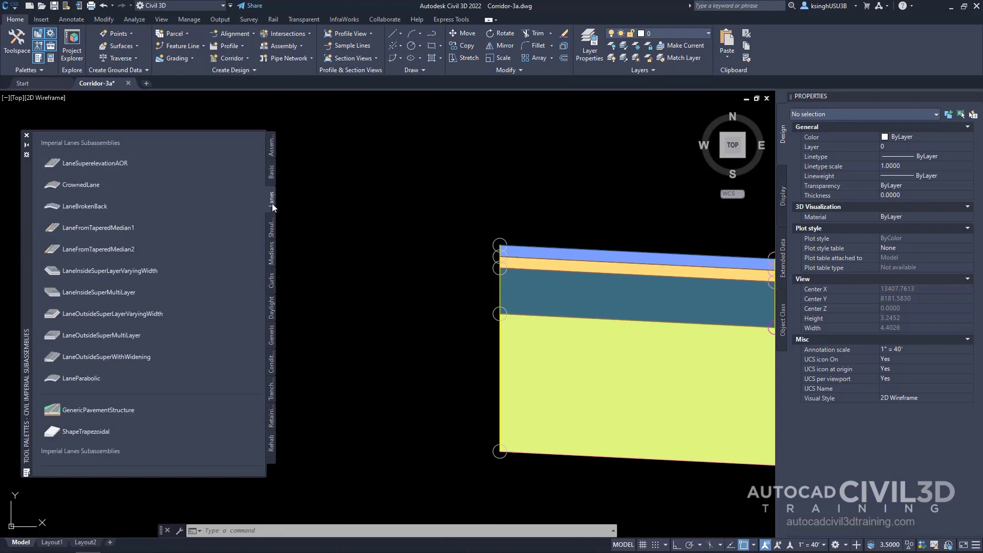
left_click(139, 162)
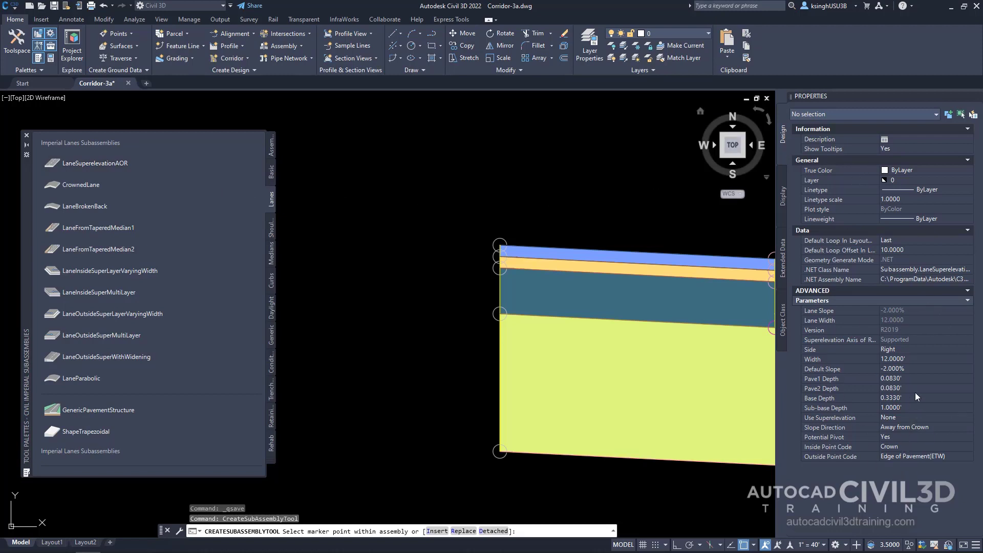
left_click(915, 348)
left_click(926, 348)
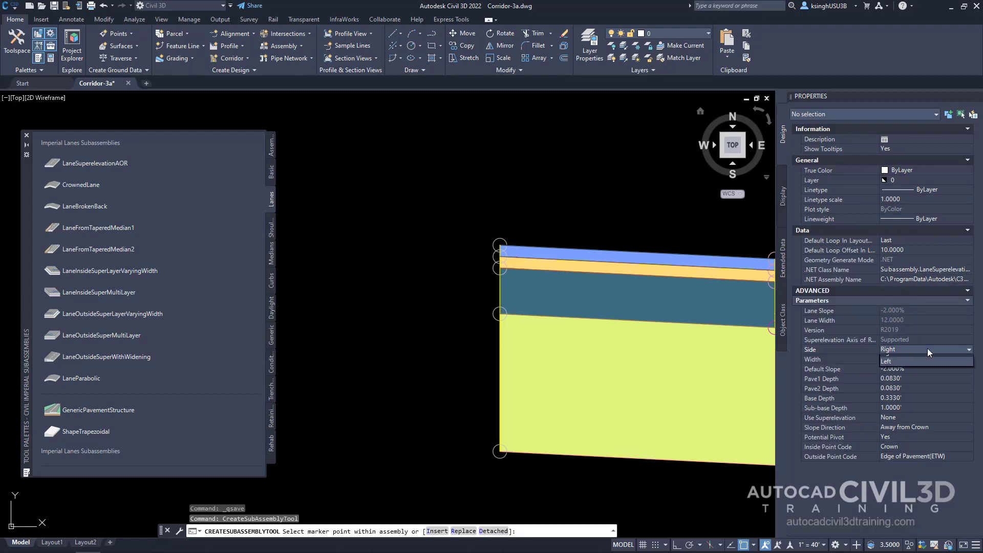
left_click(896, 370)
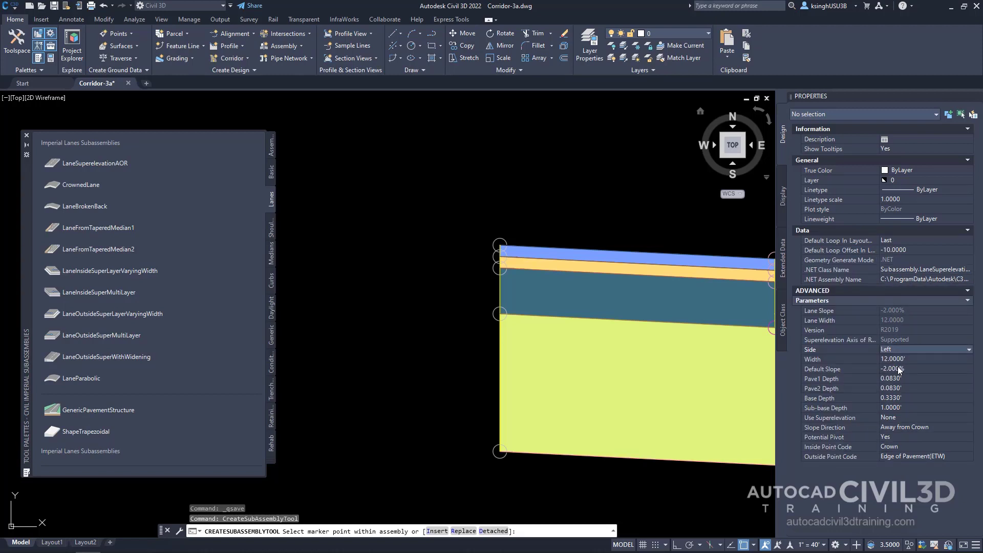
left_click(900, 359)
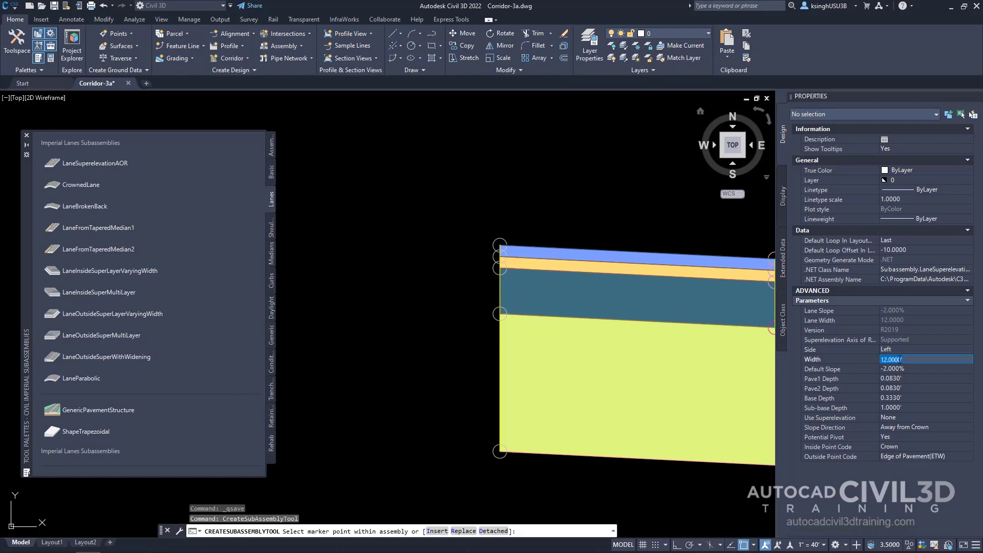
type("24")
key("Tab")
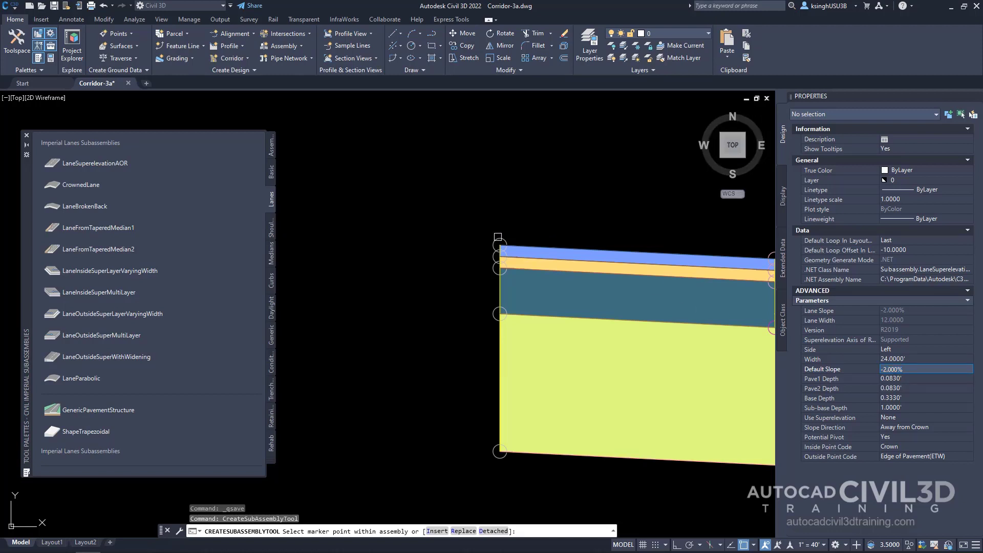
left_click(498, 237)
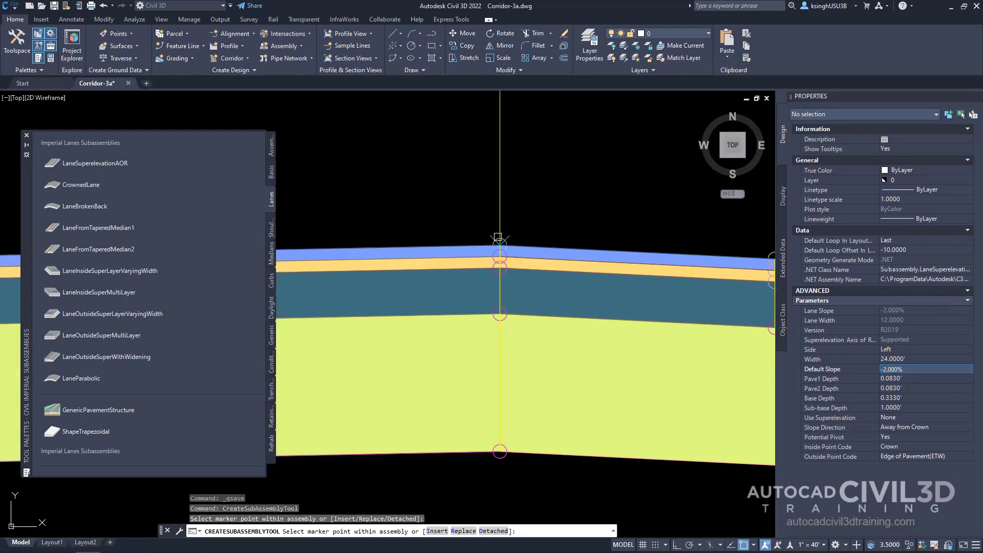
scroll(540, 213, "down", 5)
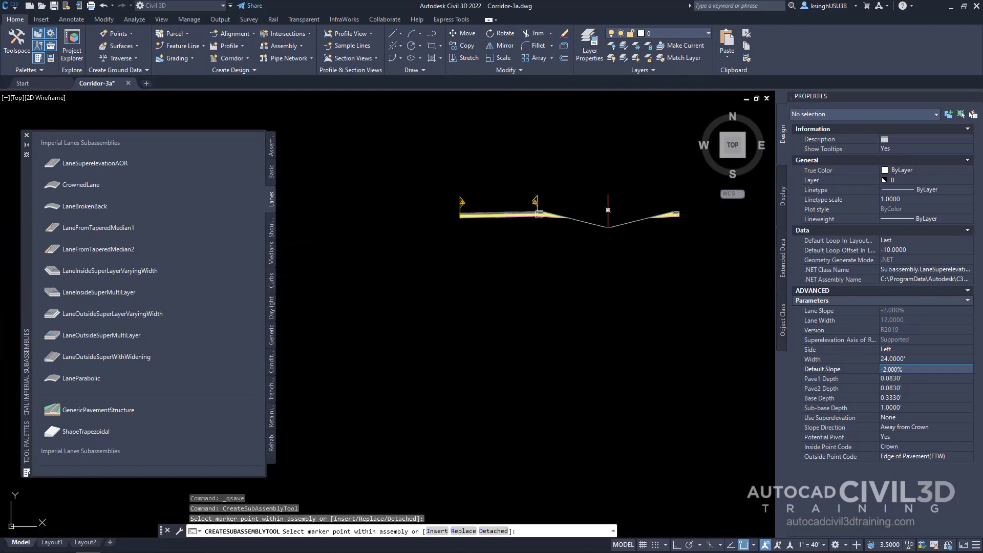
scroll(539, 213, "up", 4)
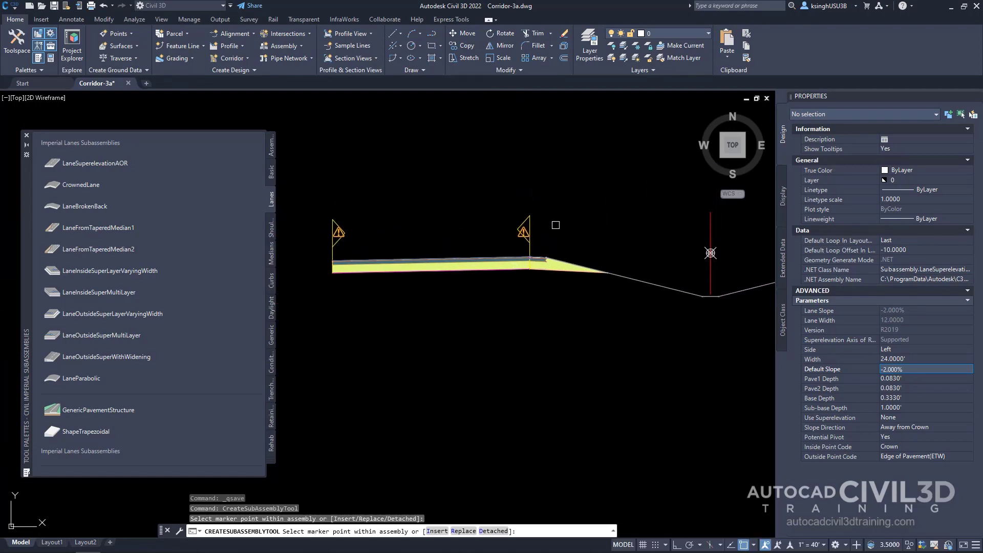
key("Escape")
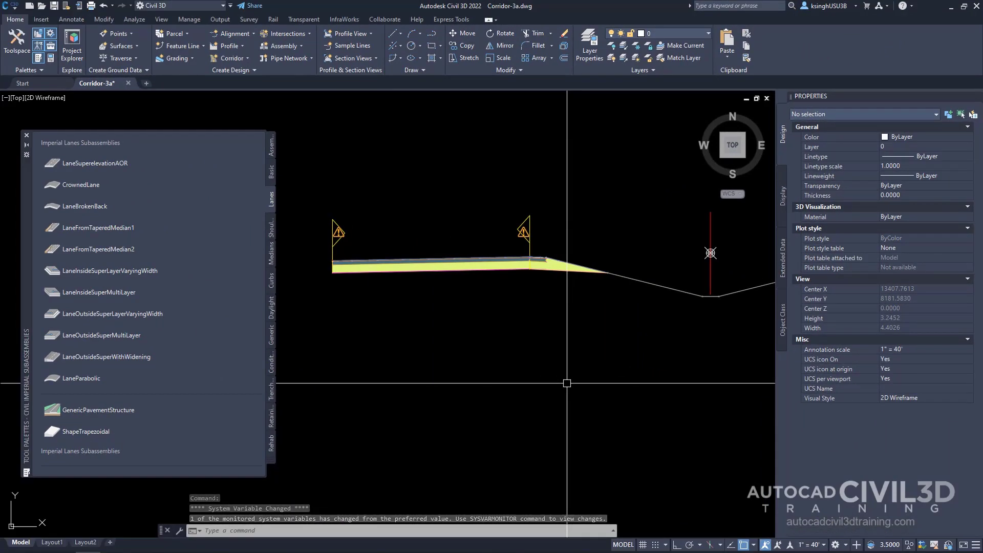
- Undo the last pan of the drawing view
type("u")
key("Return")
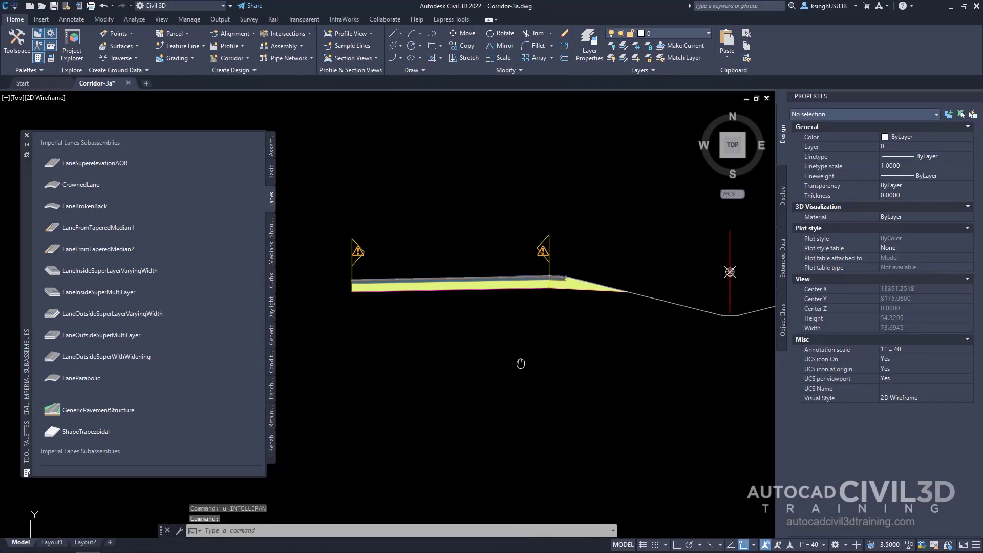
- Attach a ShoulderExtendSubbase subassembly with Use Superelevation Slope set to Left Outside Shoulder to the upper outer marker point of the left lane
scroll(530, 382, "up", 6)
middle_click_drag(375, 304, 487, 336)
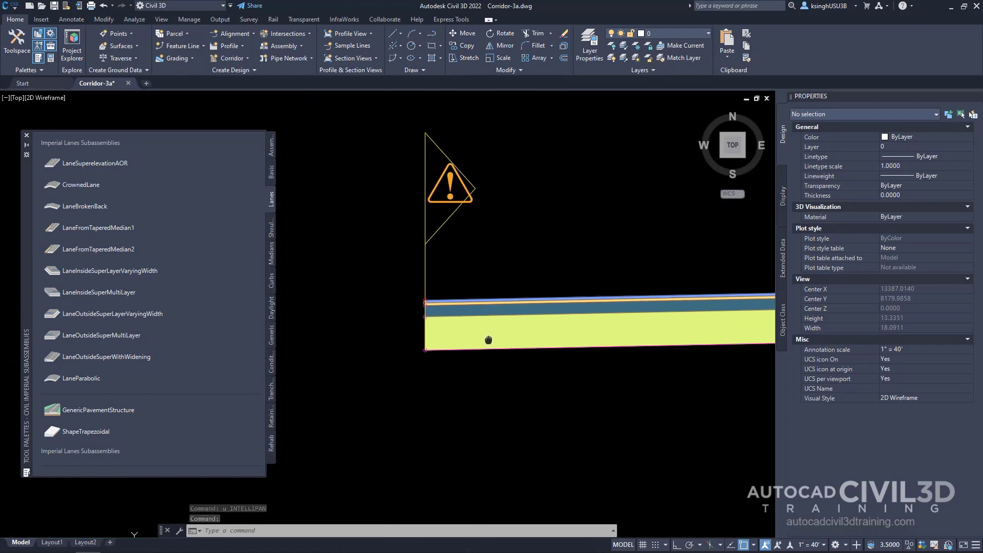
scroll(489, 325, "up", 6)
scroll(489, 317, "up", 2)
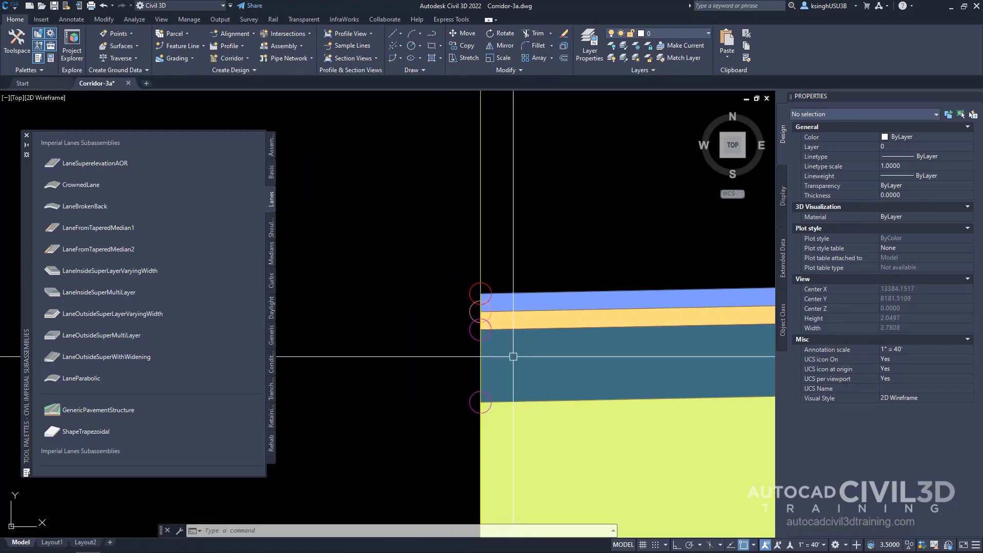
left_click(270, 233)
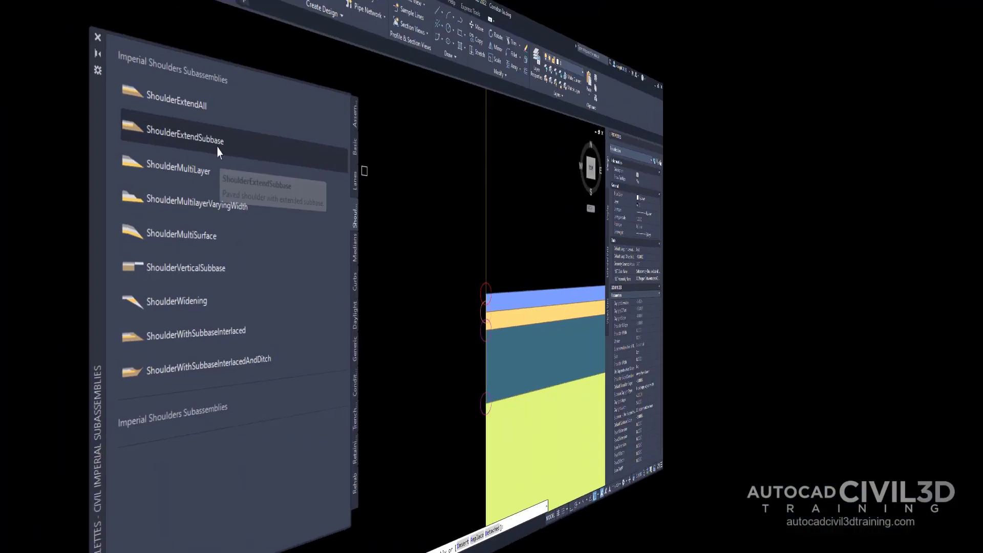
left_click(164, 185)
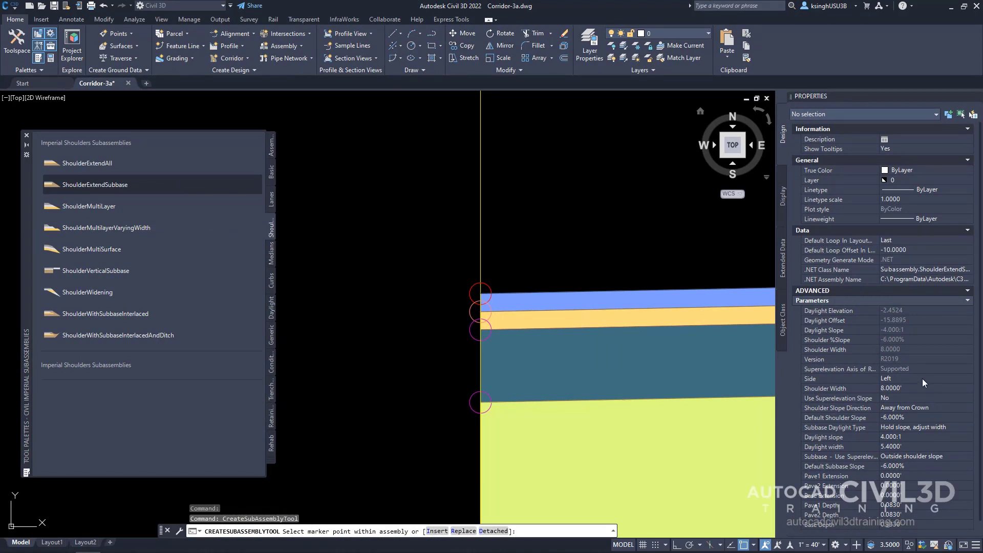
left_click(888, 398)
left_click(901, 397)
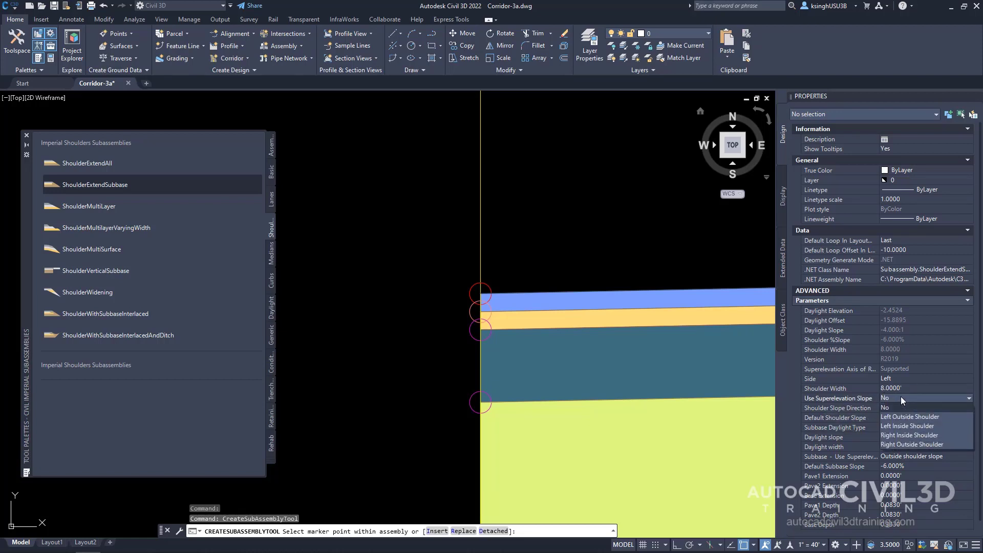
left_click(935, 416)
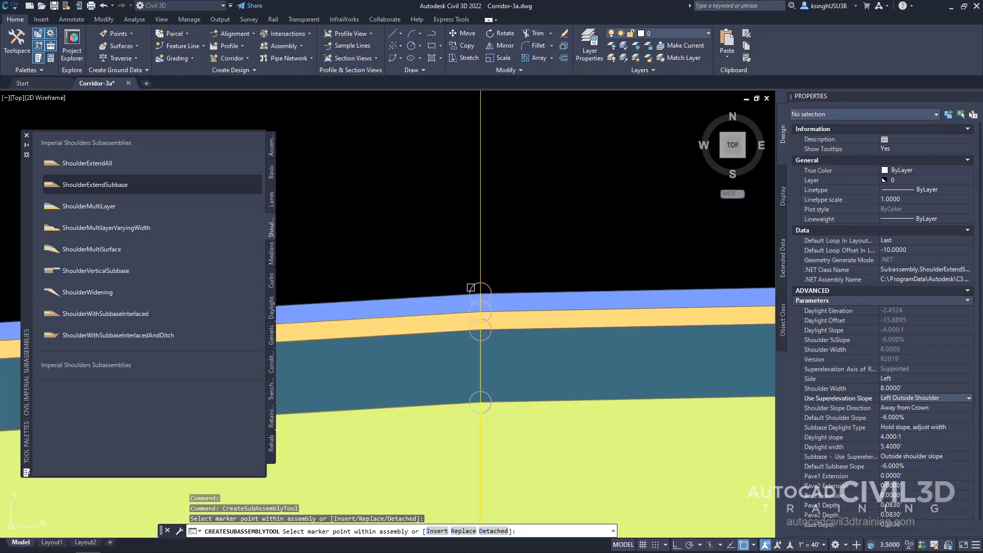
scroll(471, 288, "down", 10)
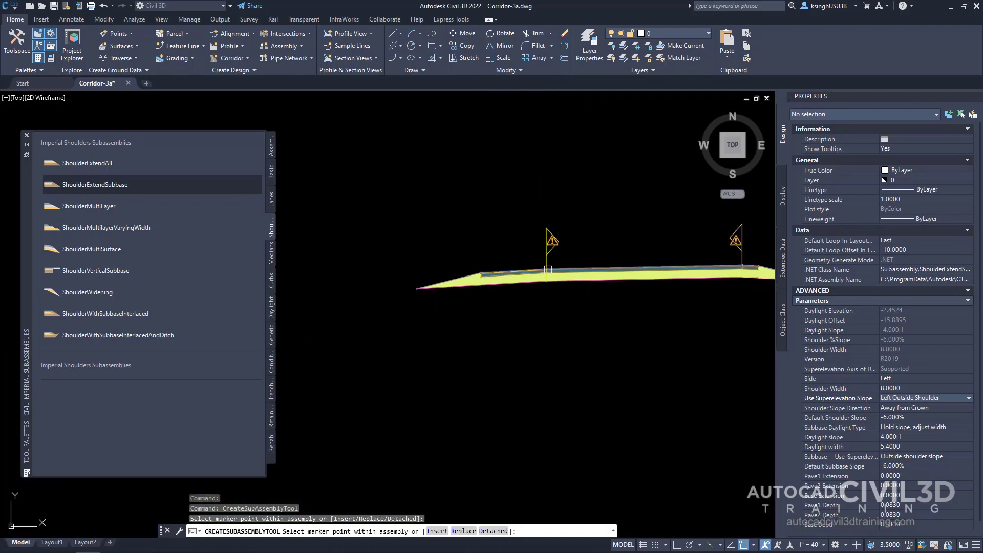
middle_click_drag(545, 284, 507, 334)
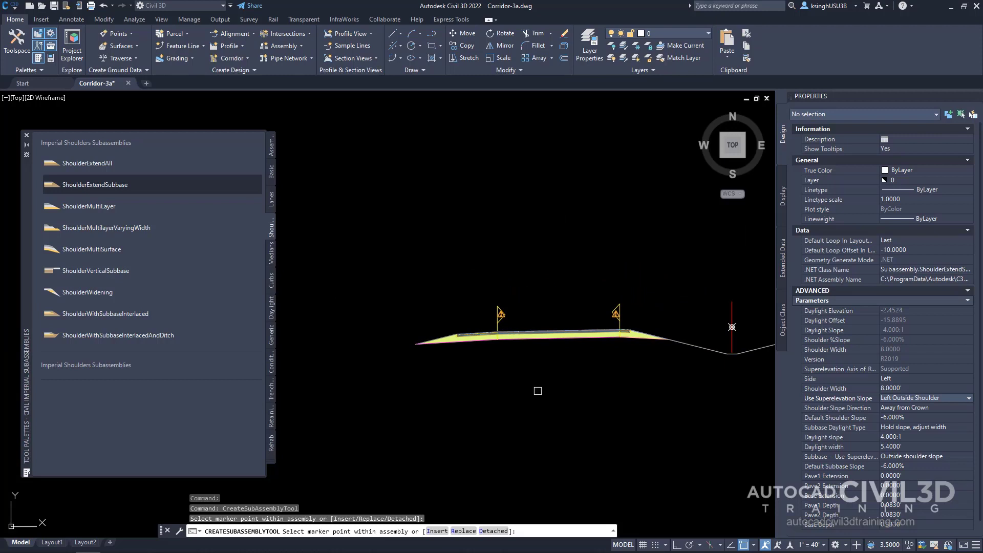
key("Return")
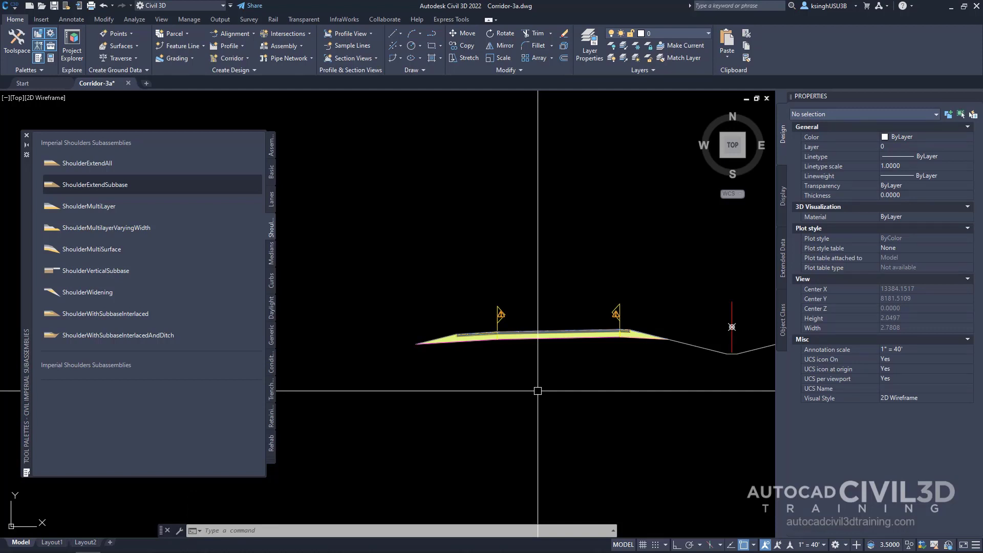
- Consult the help page of the DaylightStandard subassembly for its cut and fill diagrams and attachment notes
scroll(412, 346, "up", 5)
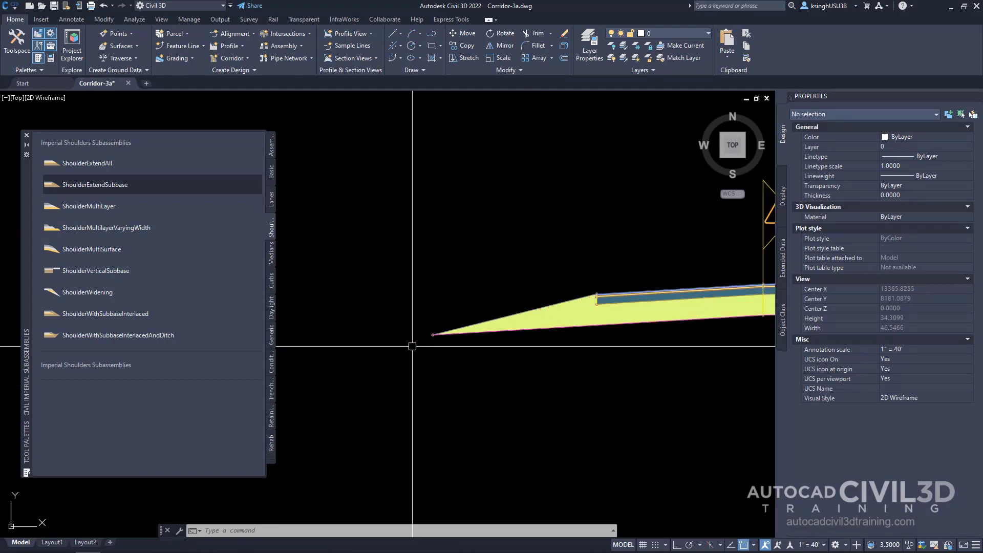
scroll(435, 337, "up", 10)
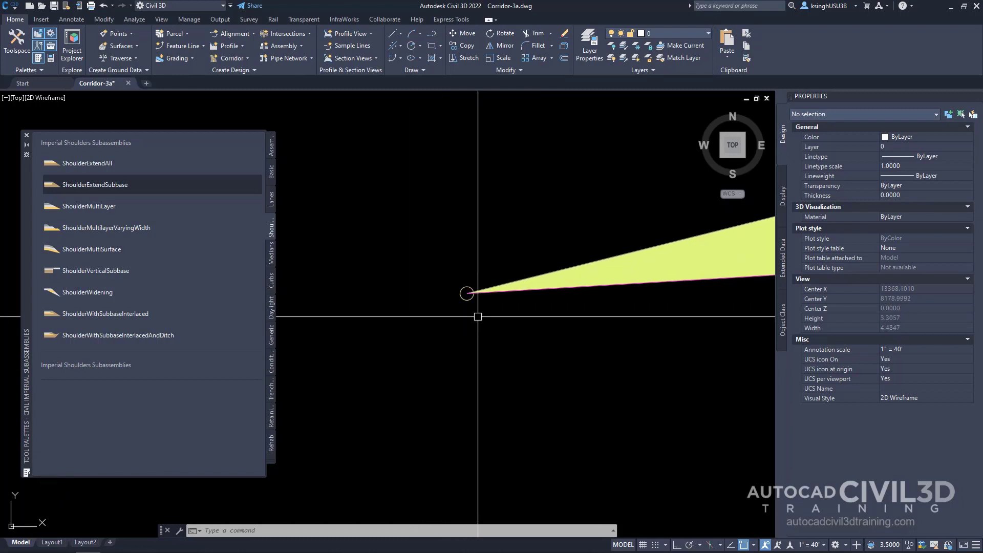
mouse_move(478, 316)
middle_mouse_down()
mouse_move(560, 318)
mouse_move(553, 325)
middle_mouse_up()
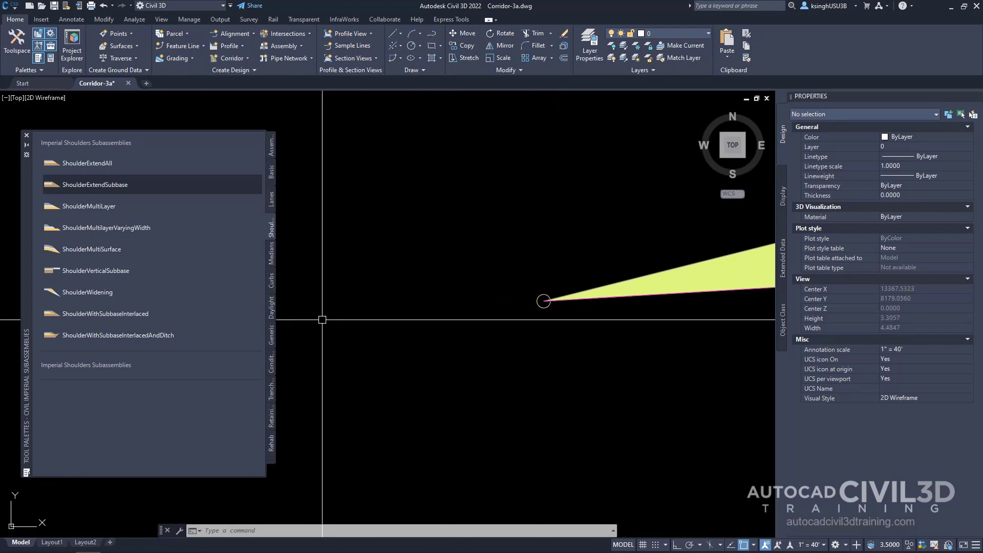
left_click(271, 315)
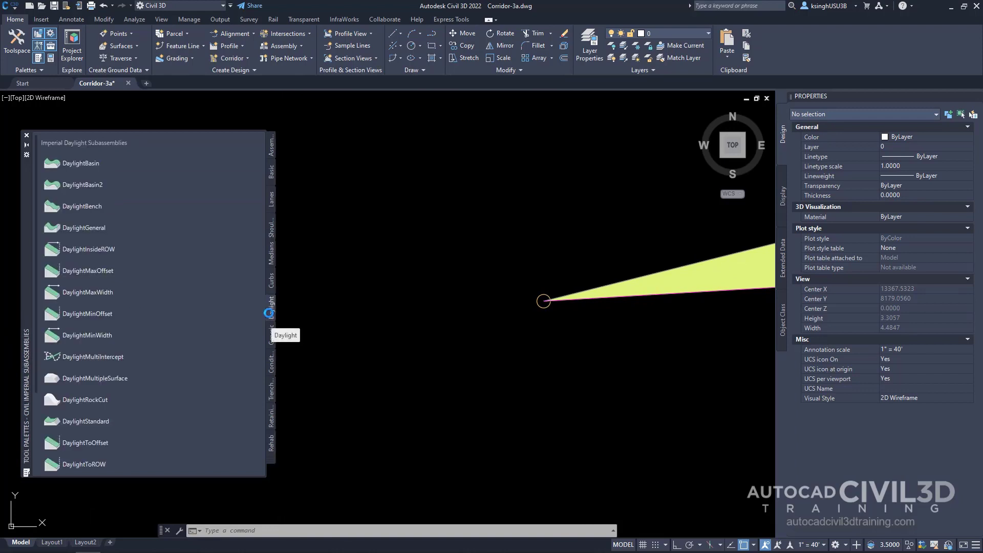
right_click(98, 424)
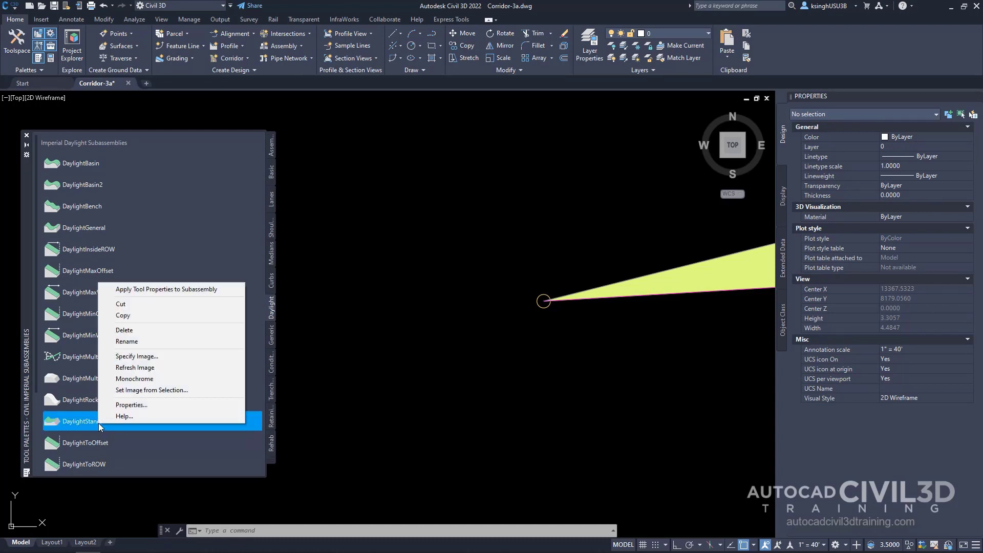
left_click(128, 416)
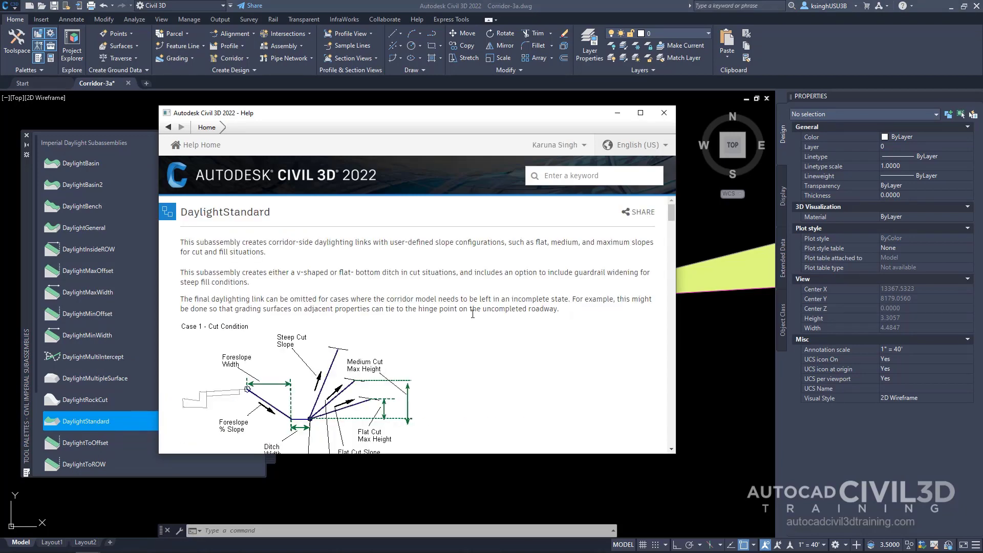
scroll(472, 314, "down", 3)
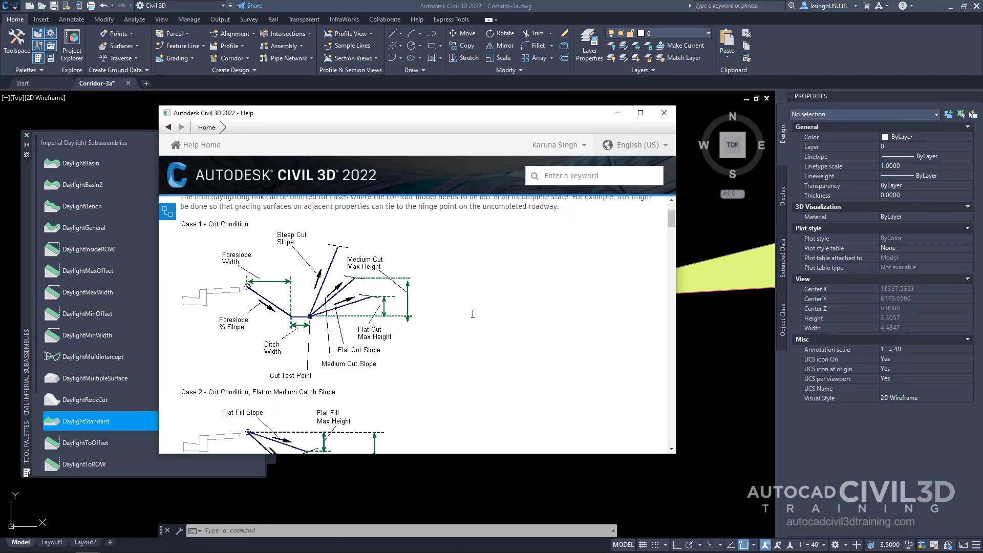
scroll(473, 314, "down", 10)
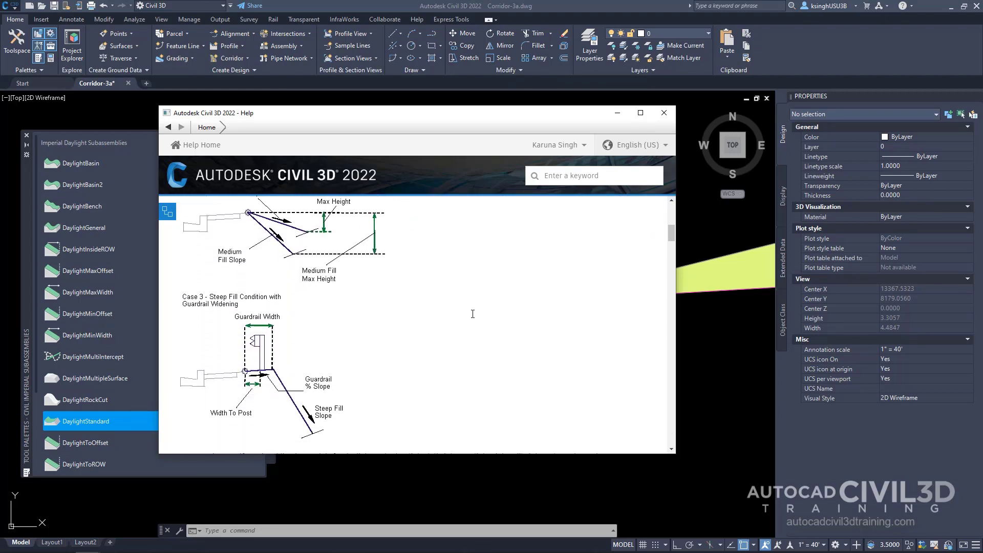
scroll(472, 314, "down", 4)
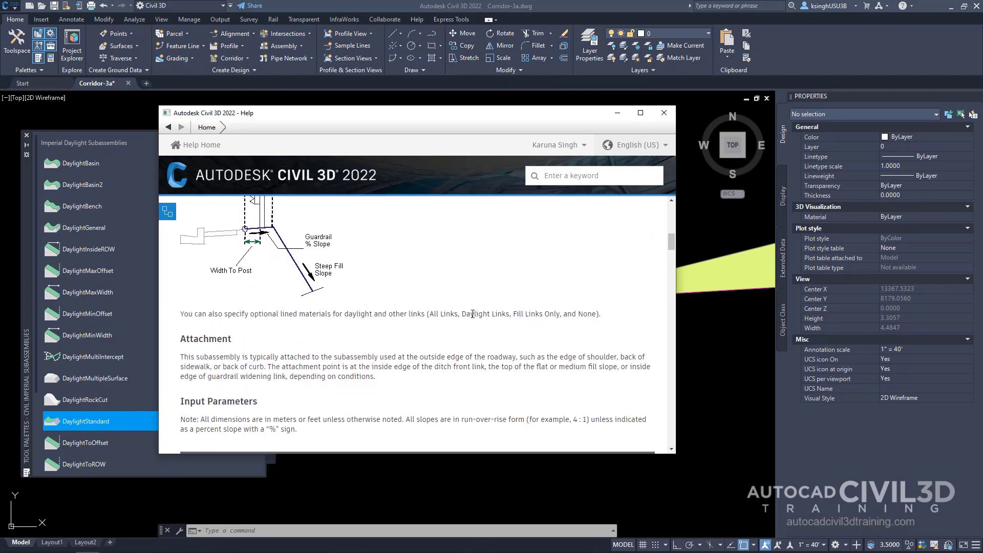
scroll(473, 314, "up", 8)
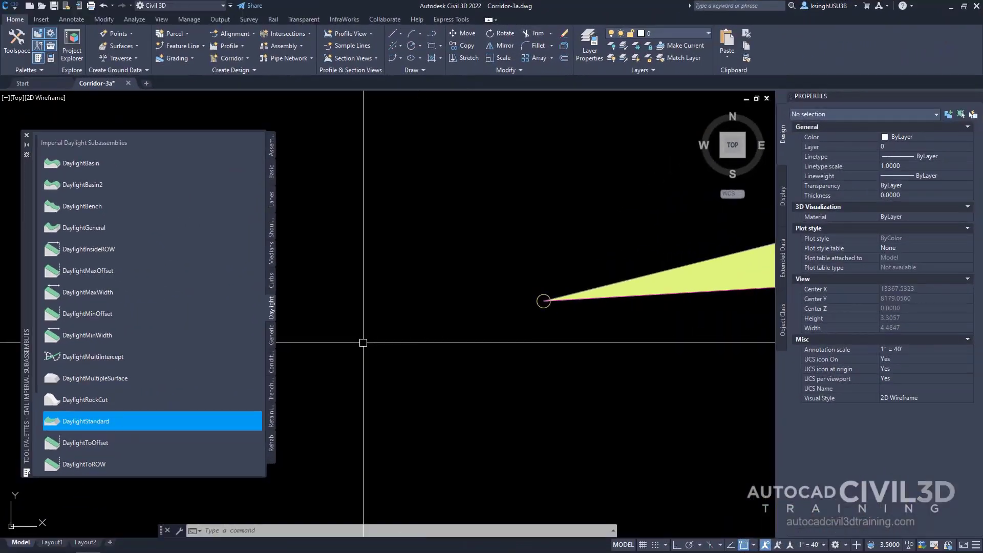
- Attach a DaylightStandard subassembly with its preset parameters to the outermost marker point of the left outside shoulder
left_click(100, 424)
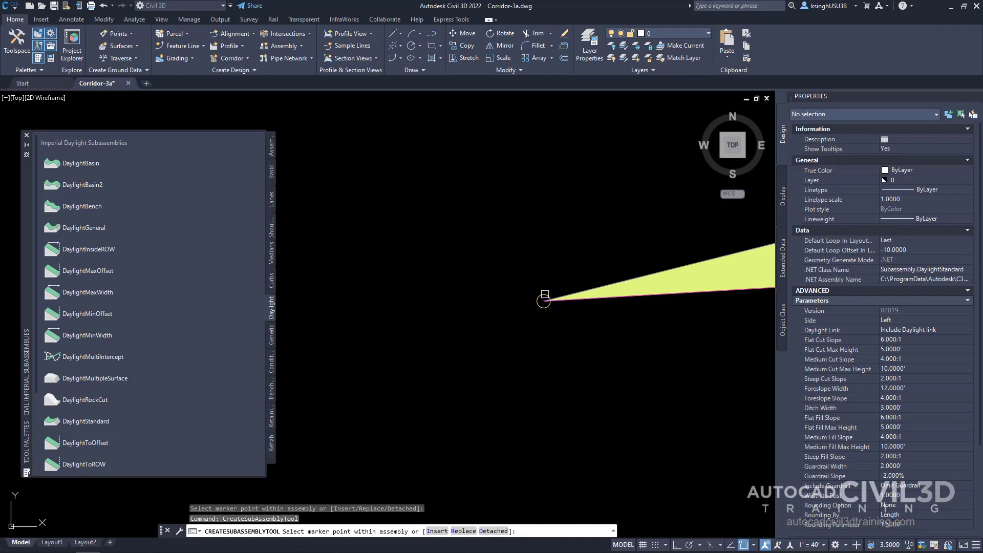
scroll(545, 299, "down", 3)
scroll(548, 343, "down", 5)
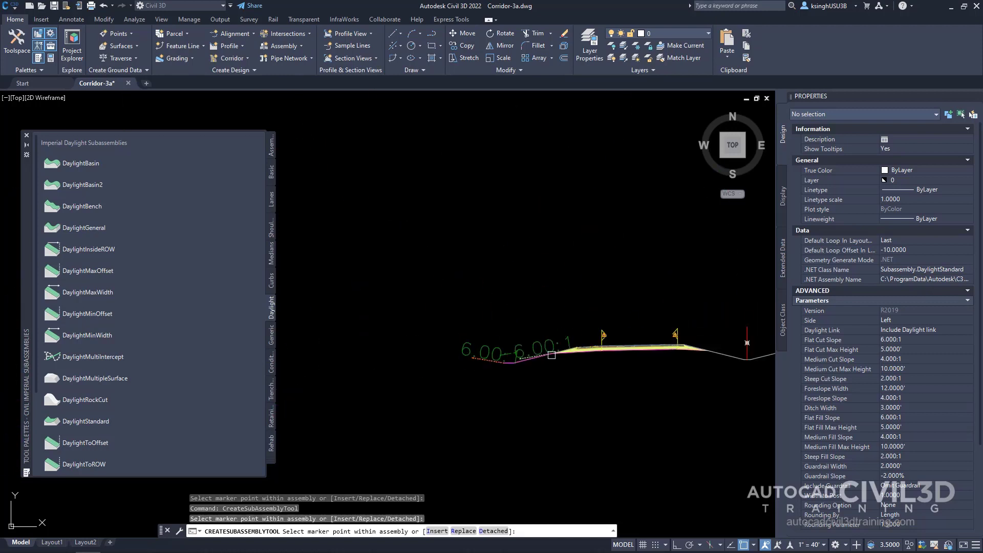
scroll(552, 355, "up", 3)
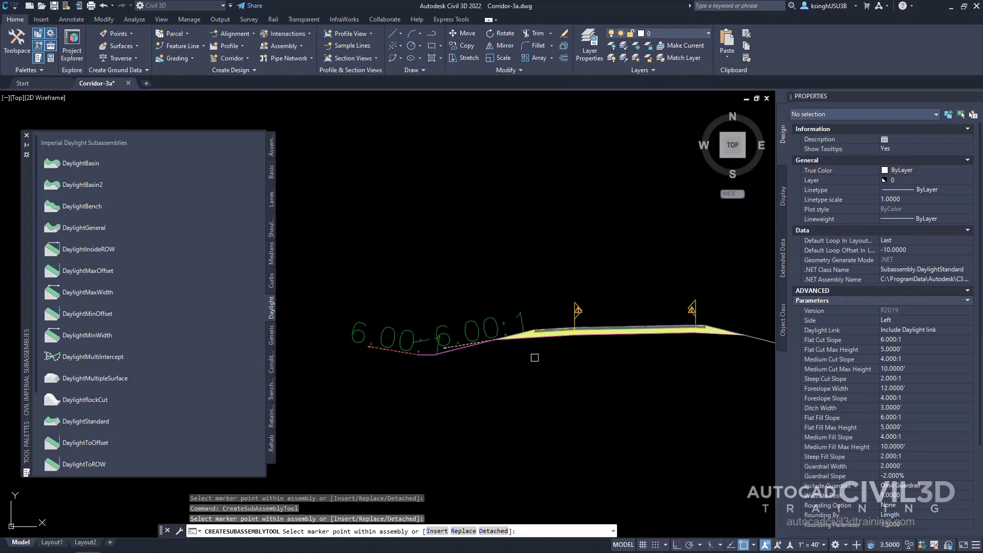
middle_click_drag(534, 357, 523, 366)
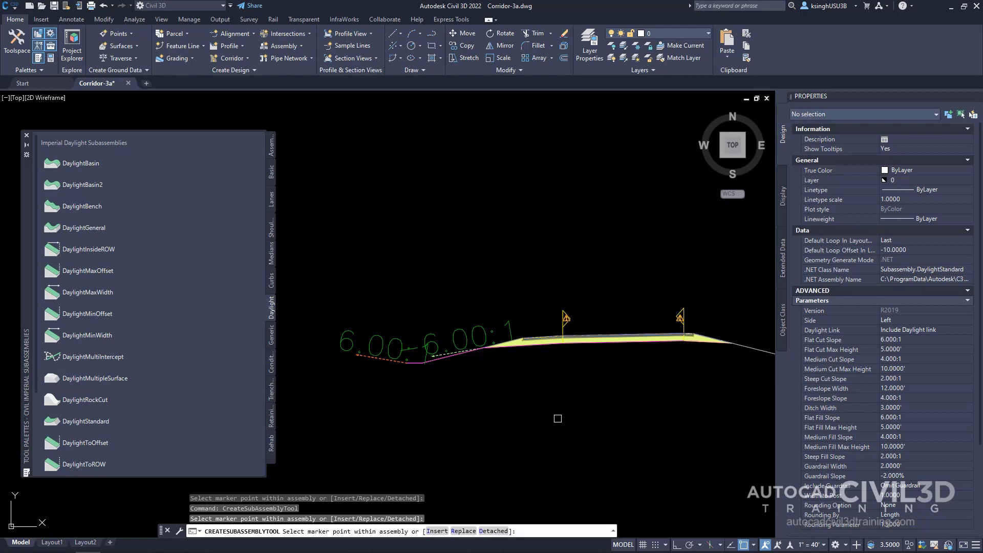
key("Escape")
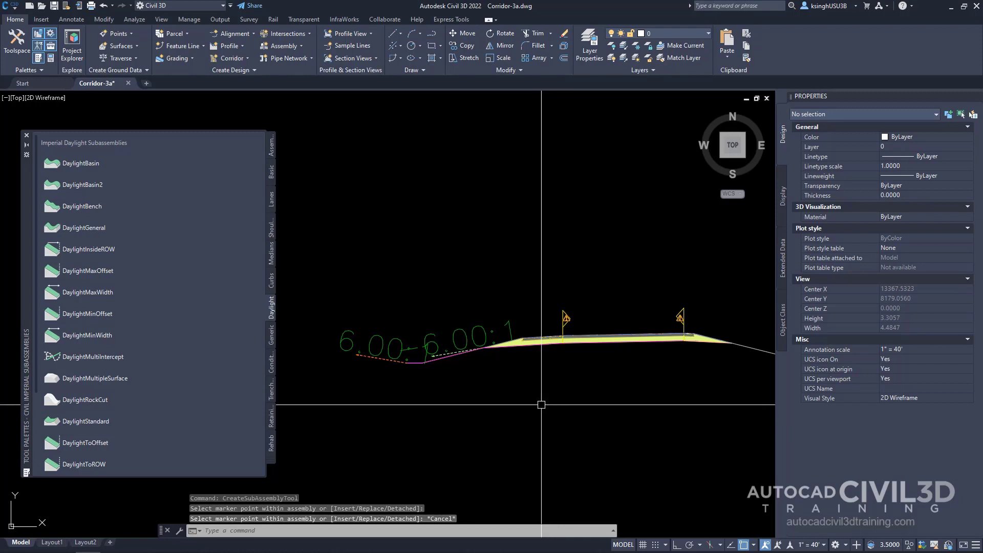
- Close the tool palettes with the Civil Imperial subassemblies
scroll(533, 377, "down", 4)
scroll(540, 372, "up", 2)
middle_click_drag(540, 373, 527, 373)
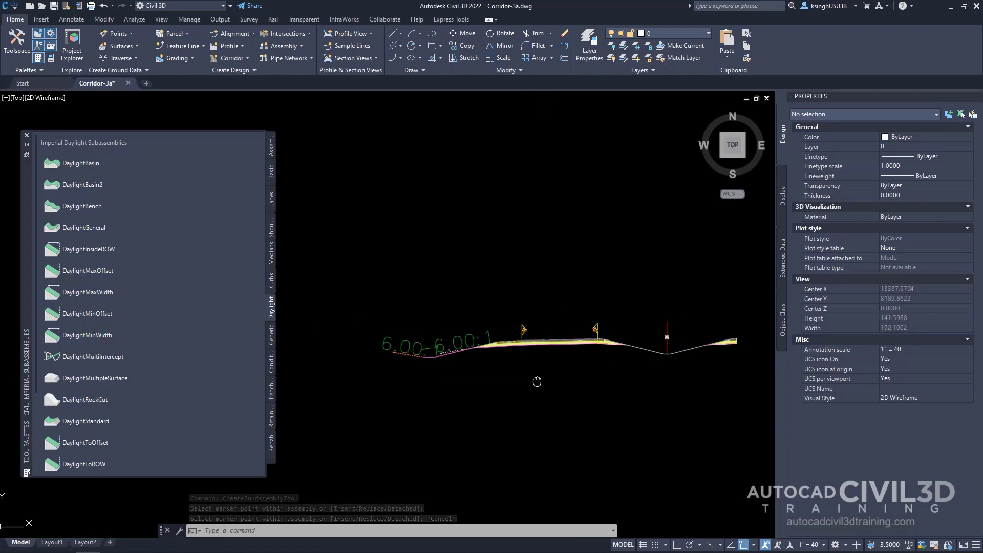
left_click(27, 135)
- Mirror the left daylight, outside shoulder and lane subassemblies onto the upper outer marker point of the median's right shoulder
mouse_move(502, 393)
middle_mouse_down()
mouse_move(334, 369)
mouse_move(374, 346)
middle_mouse_up()
scroll(350, 353, "up", 2)
scroll(375, 346, "down", 2)
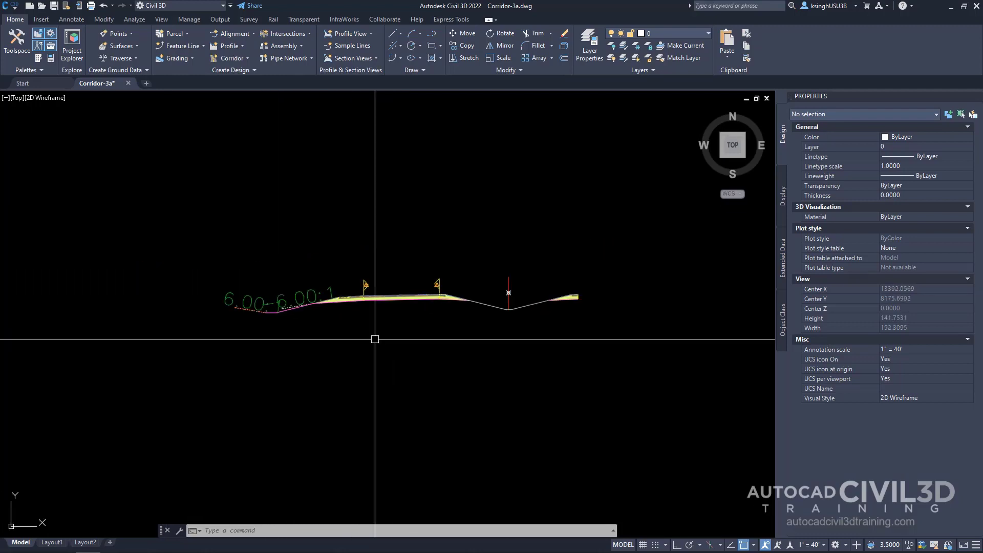
mouse_move(441, 353)
middle_mouse_down()
mouse_move(327, 345)
mouse_move(343, 355)
middle_mouse_up()
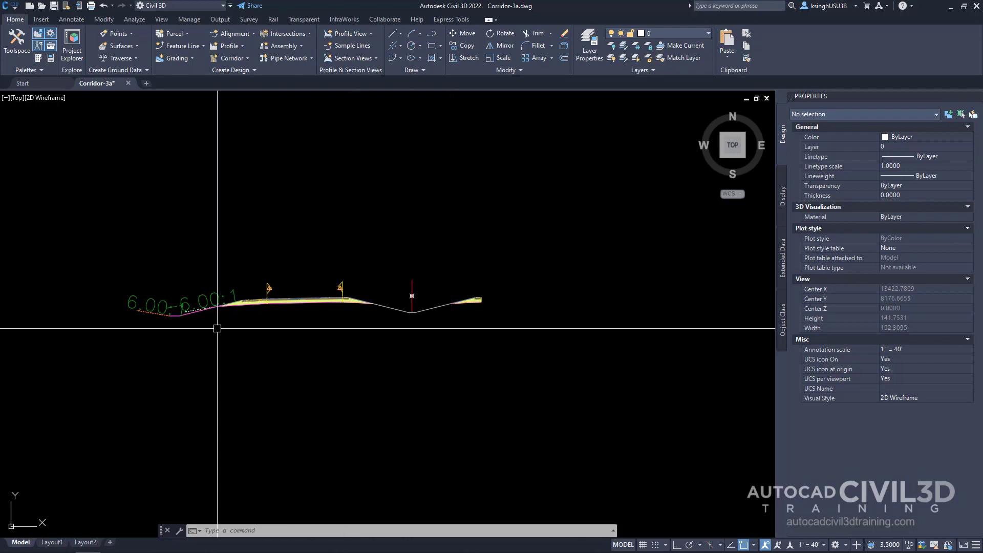
left_click(194, 315)
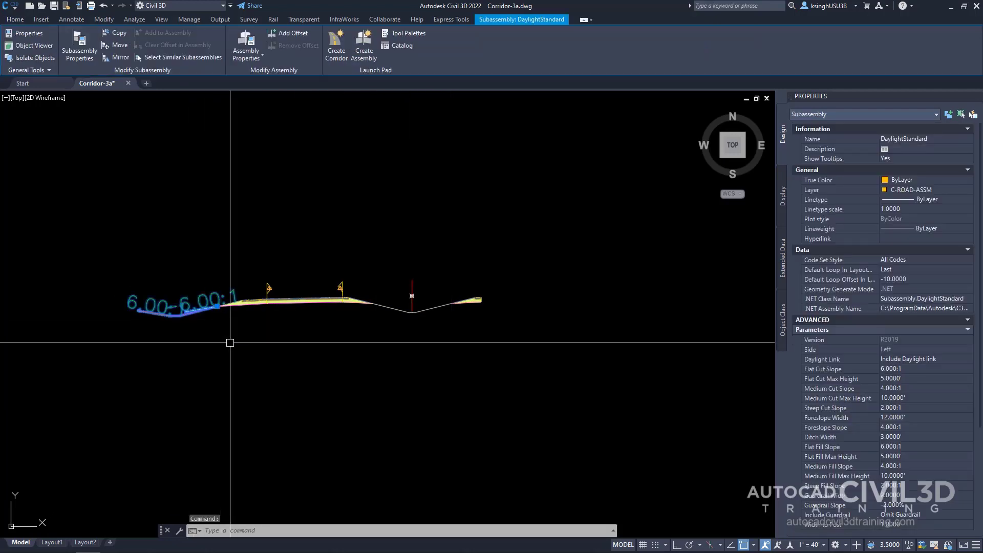
left_click(241, 306)
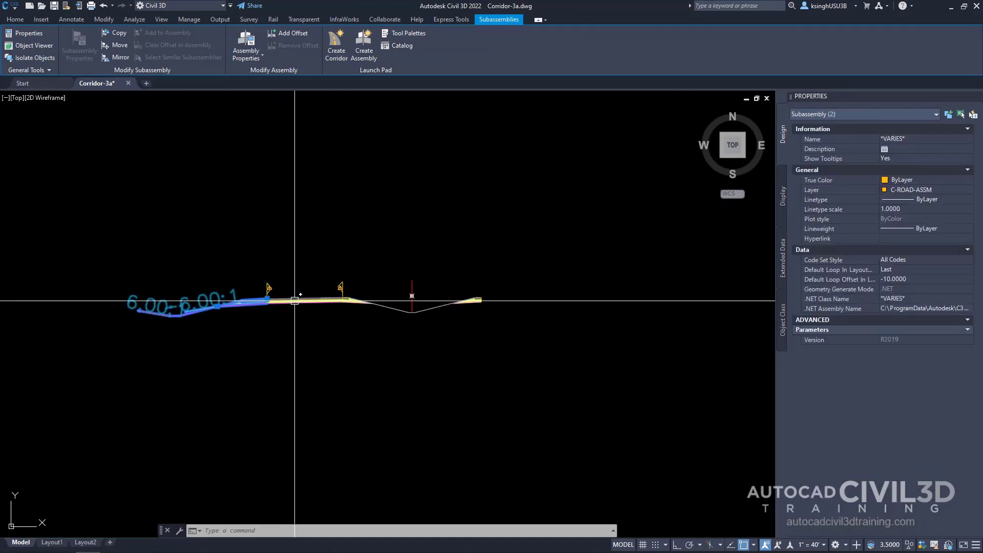
left_click(294, 301)
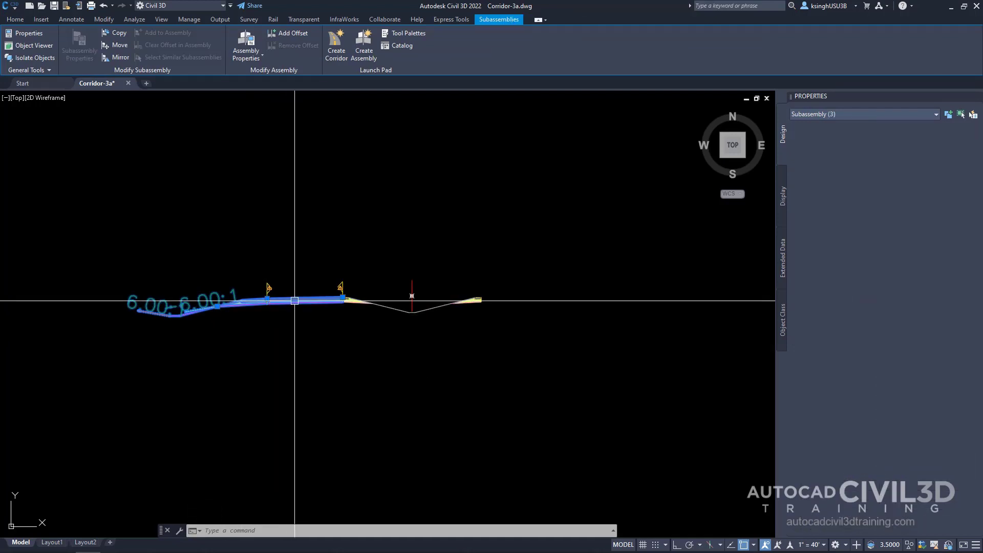
right_click(379, 373)
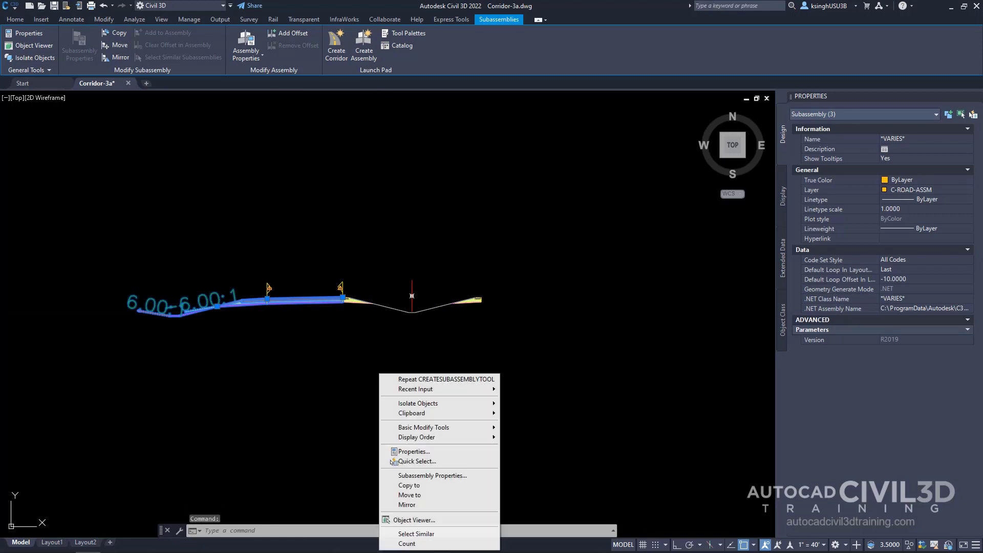
left_click(420, 504)
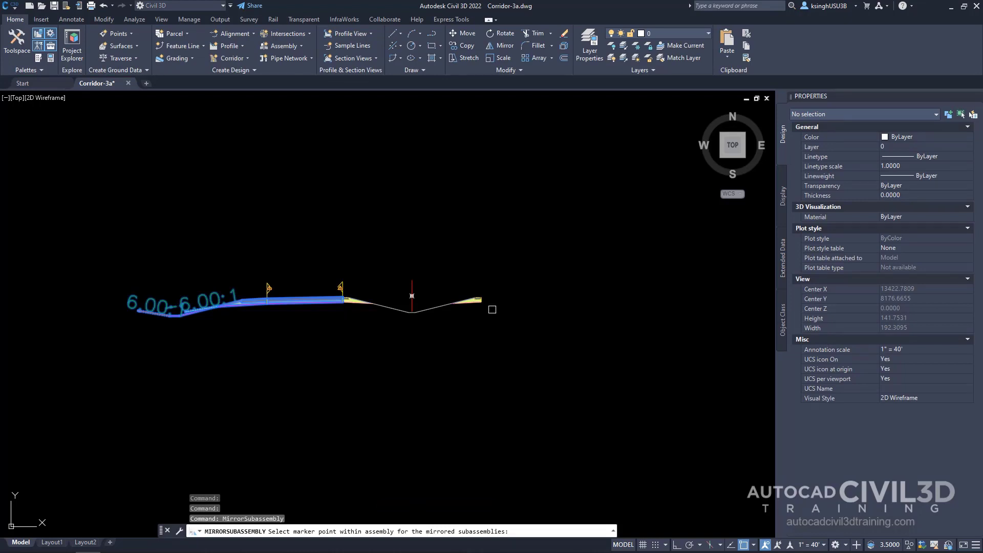
scroll(494, 306, "up", 10)
mouse_move(444, 217)
middle_mouse_down()
mouse_move(452, 280)
mouse_move(437, 284)
mouse_move(447, 298)
middle_mouse_up()
scroll(441, 285, "up", 2)
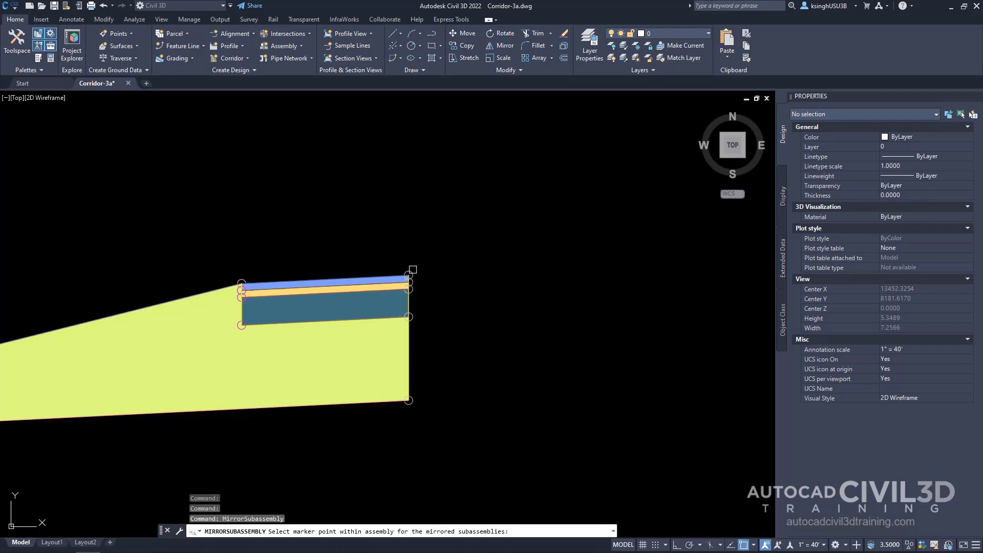
left_click(409, 273)
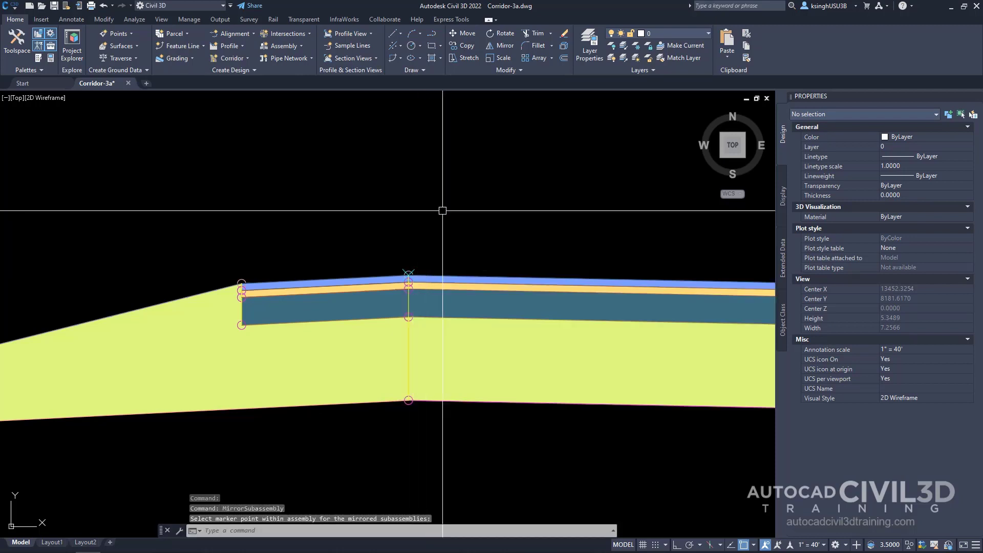
scroll(442, 213, "down", 12)
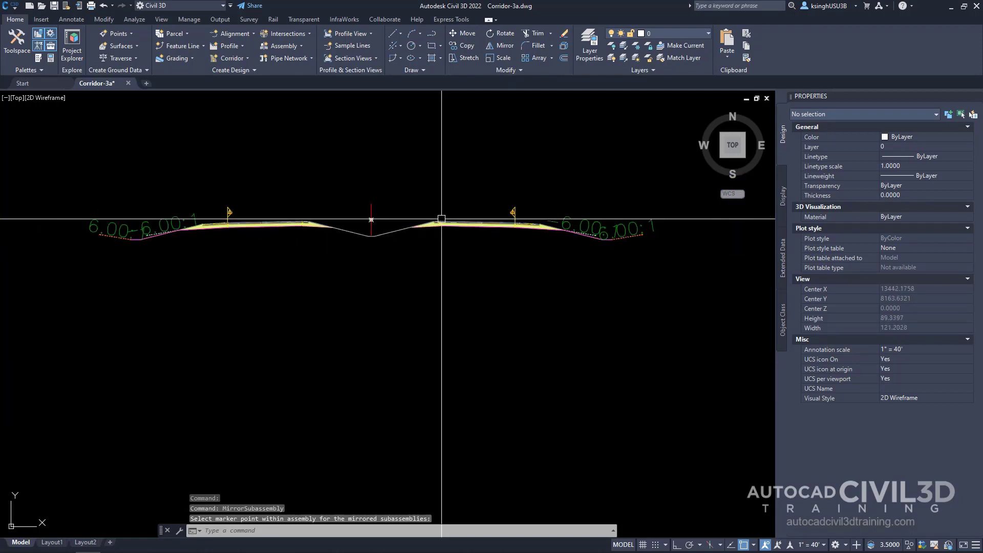
mouse_move(424, 242)
middle_mouse_down()
mouse_move(416, 312)
mouse_move(472, 322)
mouse_move(446, 322)
middle_mouse_up()
scroll(415, 311, "up", 6)
scroll(414, 310, "down", 3)
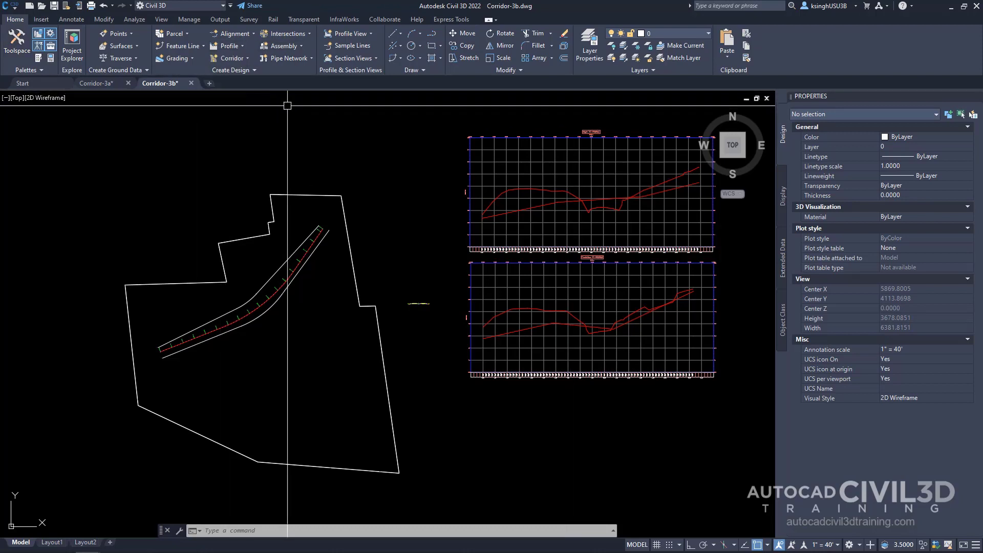
- Start a new corridor and name it Divided Highway
left_click(247, 58)
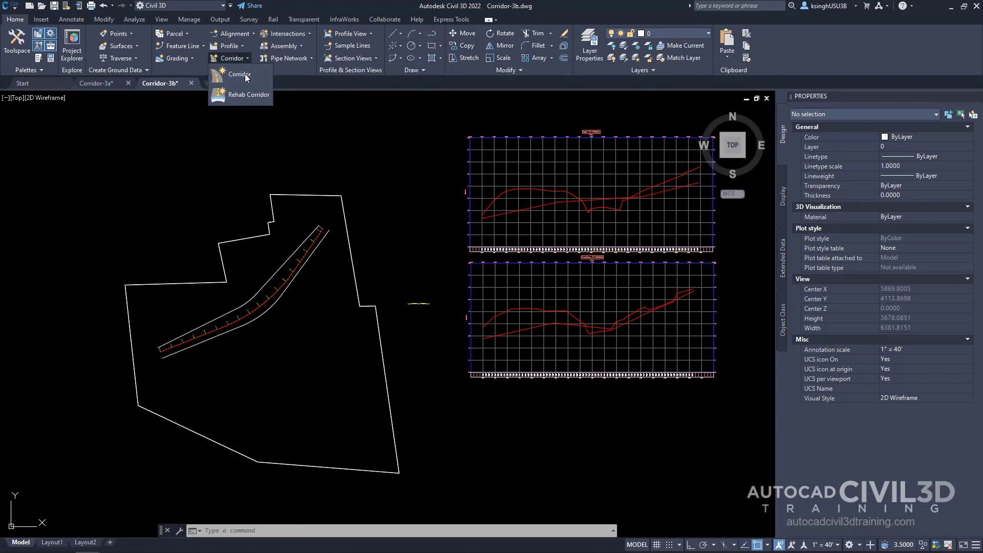
left_click(241, 81)
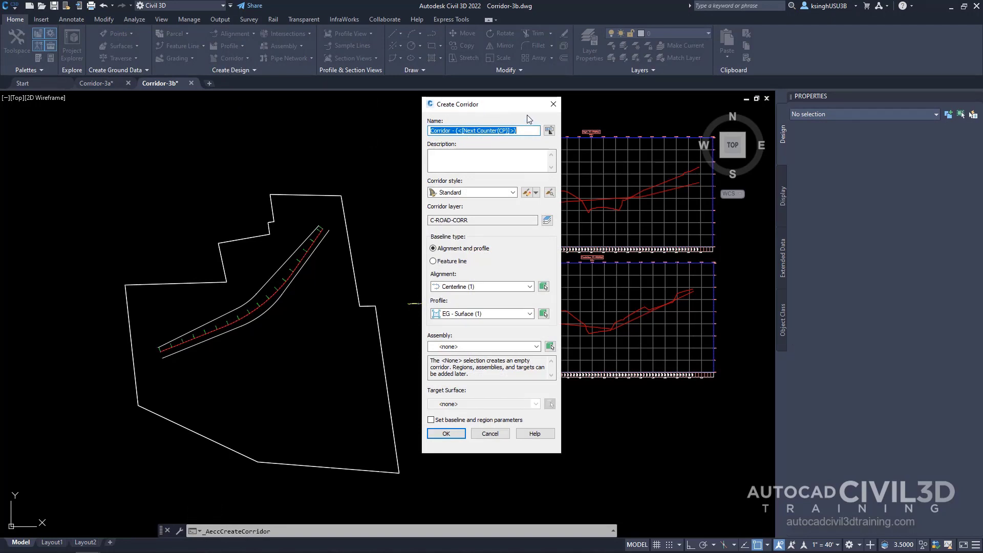
type("Divied")
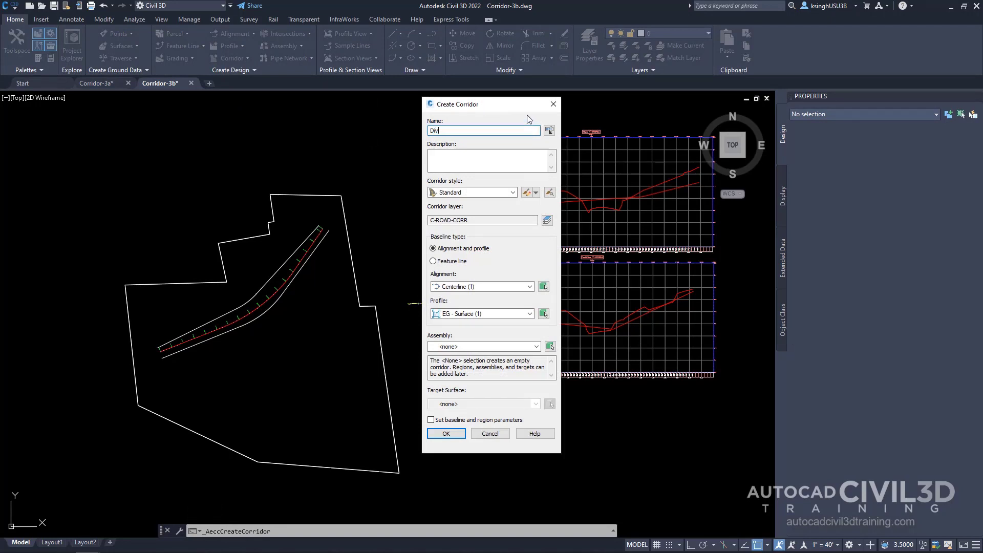
key("BackSpace")
key("BackSpace")
type("ded Highway")
- Base the corridor on the Layout (1) profile and assign the Divided Highway assembly to it
left_click(488, 316)
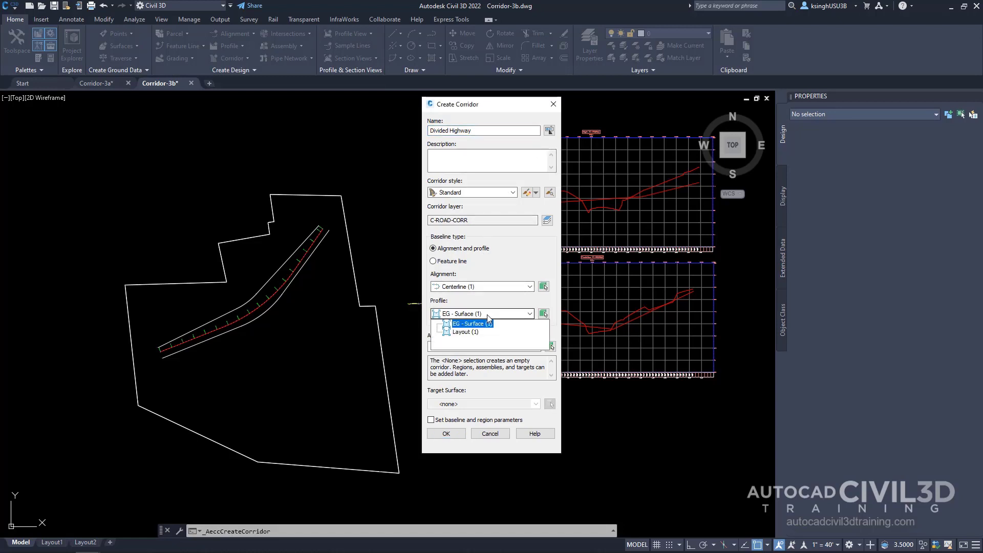
left_click(465, 332)
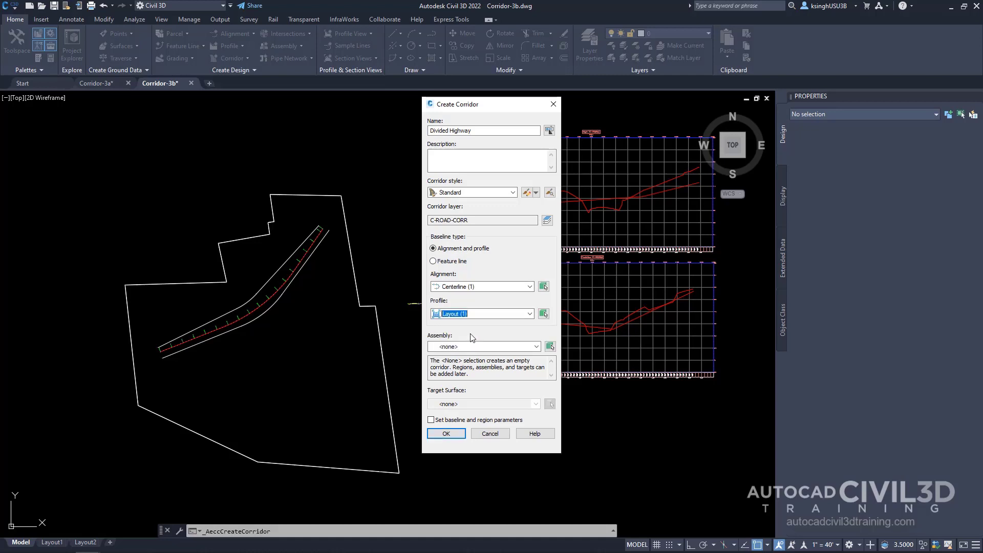
left_click(471, 346)
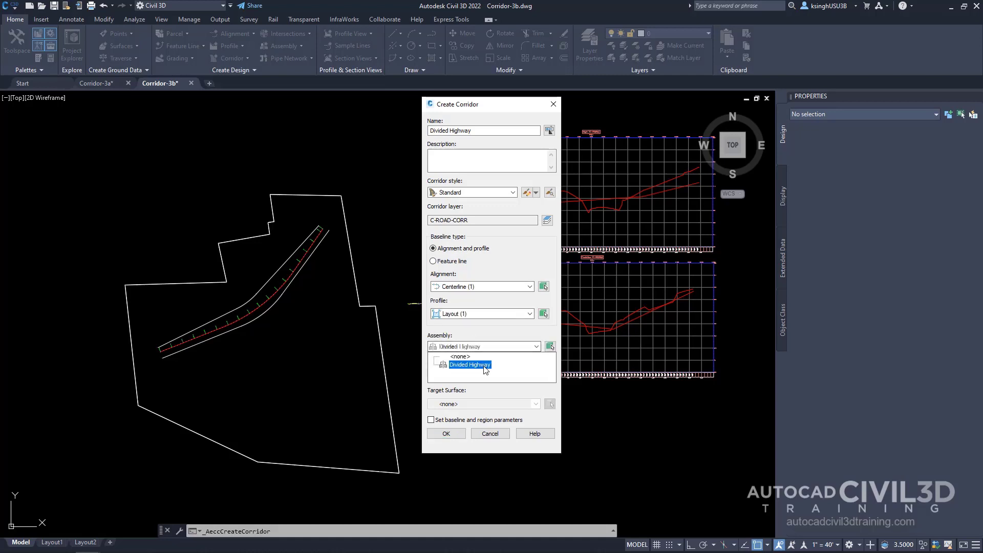
left_click(470, 364)
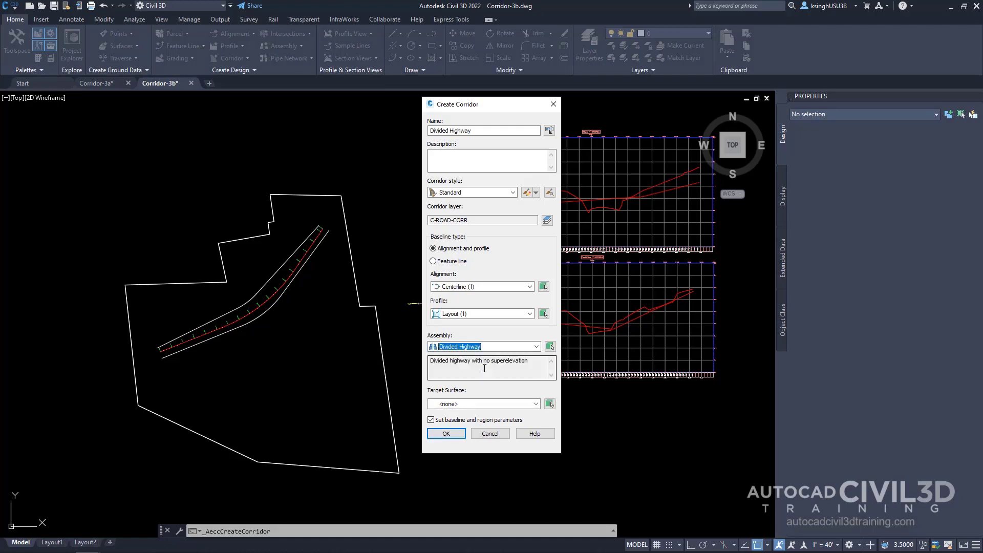
- Target the EG surface, turn off setting baseline and region parameters, and create the corridor
left_click(484, 404)
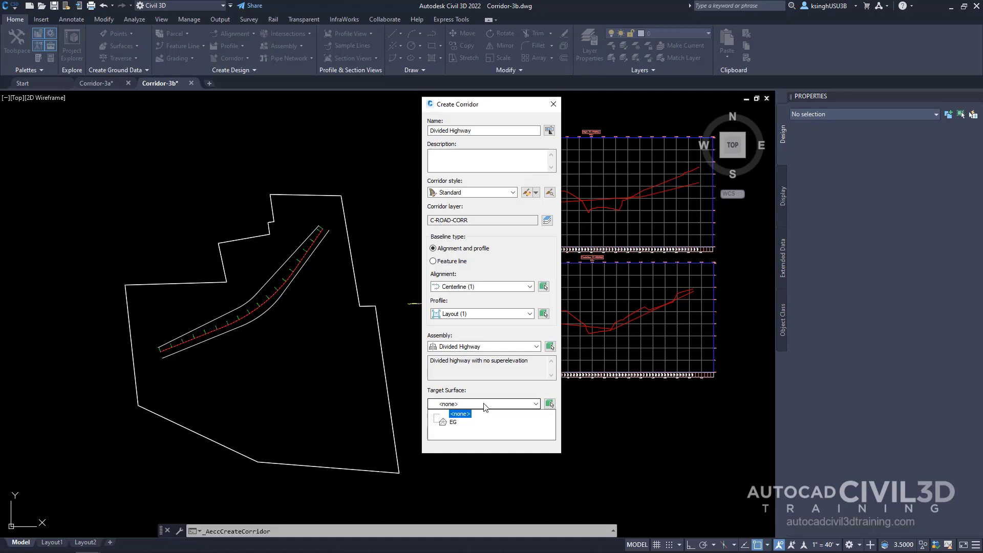
left_click(453, 422)
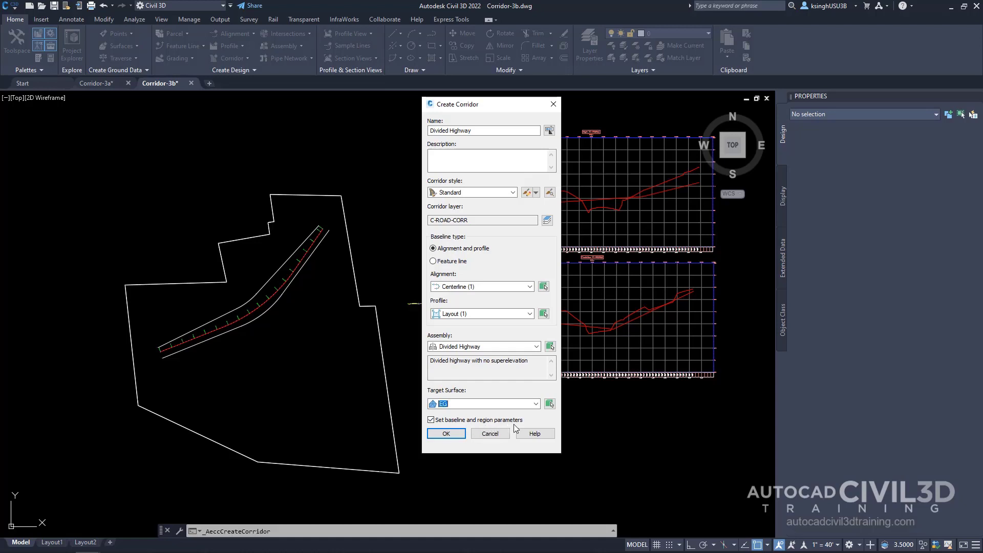
left_click(431, 420)
left_click(447, 434)
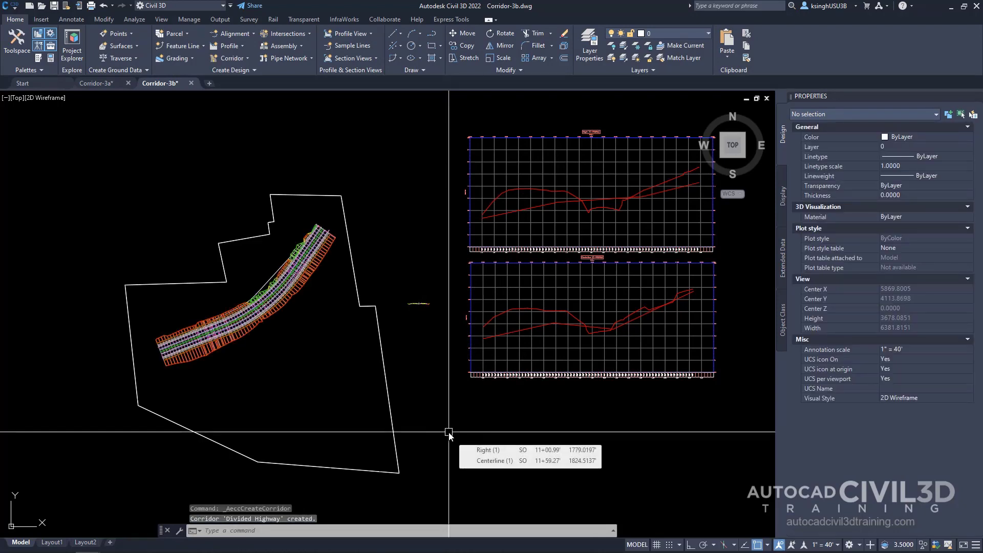
middle_click_drag(345, 358, 424, 402)
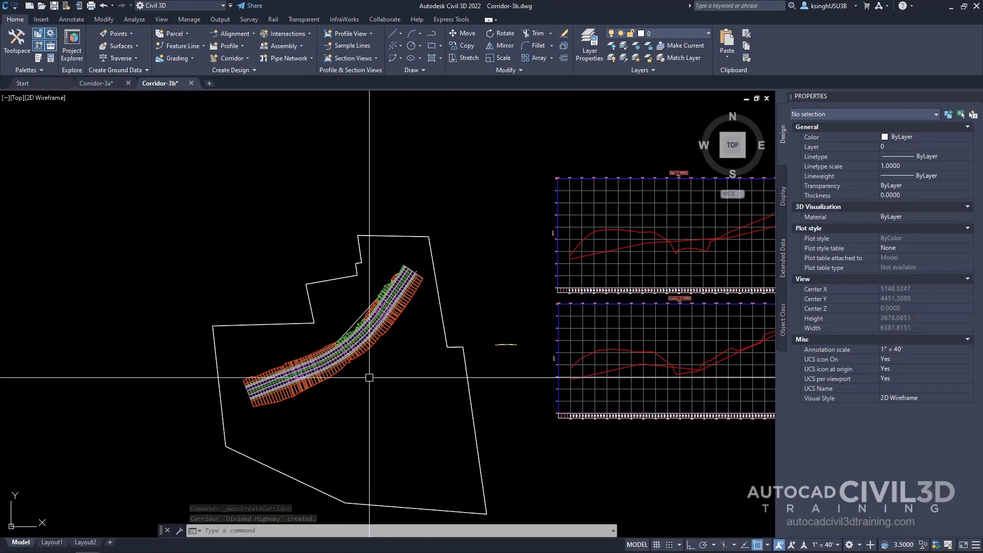
scroll(369, 378, "up", 6)
scroll(391, 325, "down", 3)
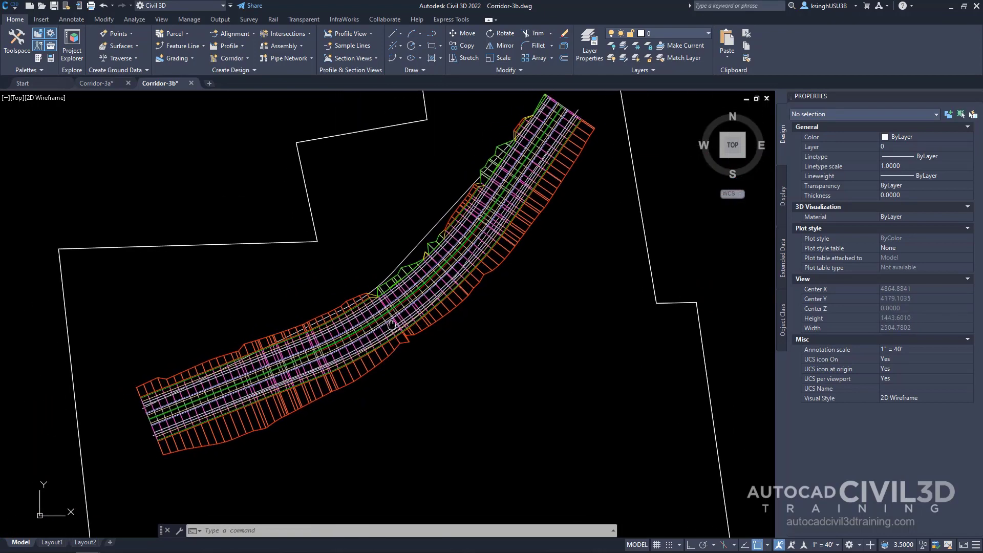
middle_click_drag(392, 326, 402, 352)
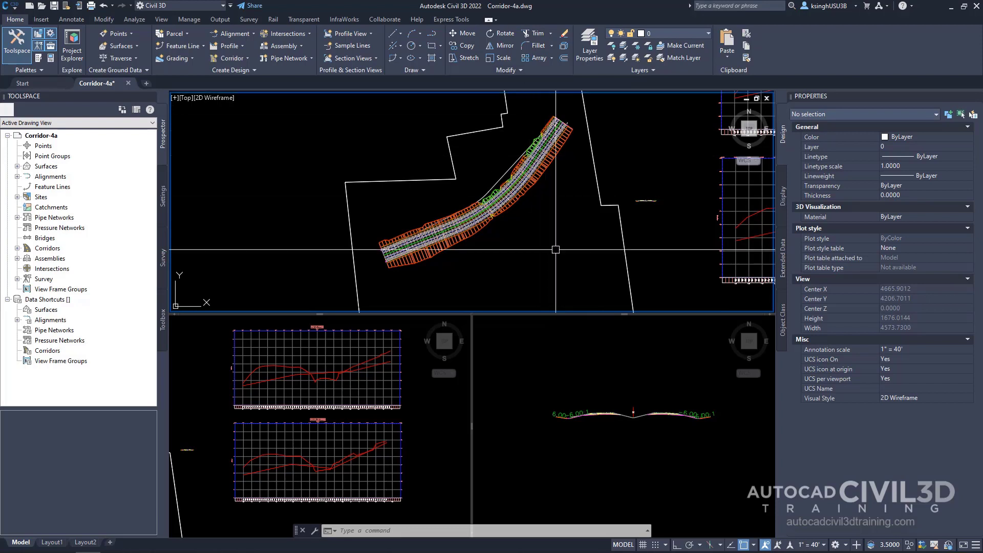
- Make the assembly, profile and plan viewports active in turn to review the three views of the Corridor-4a drawing
left_click(684, 434)
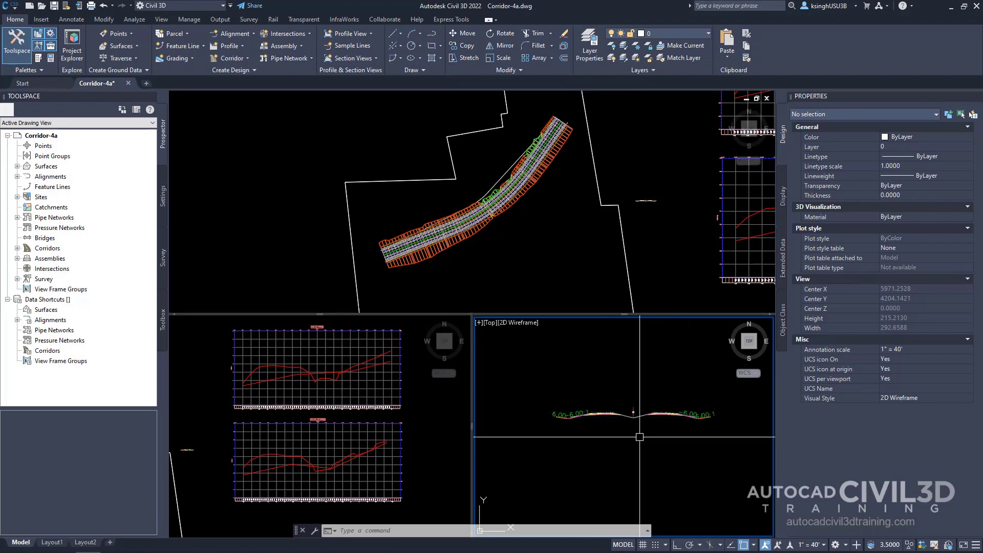
left_click(356, 400)
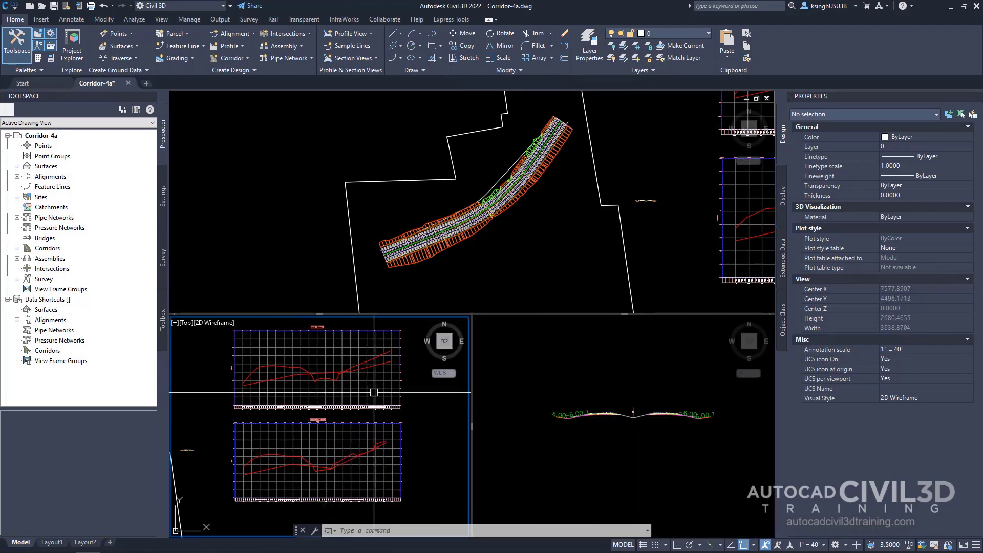
left_click(482, 275)
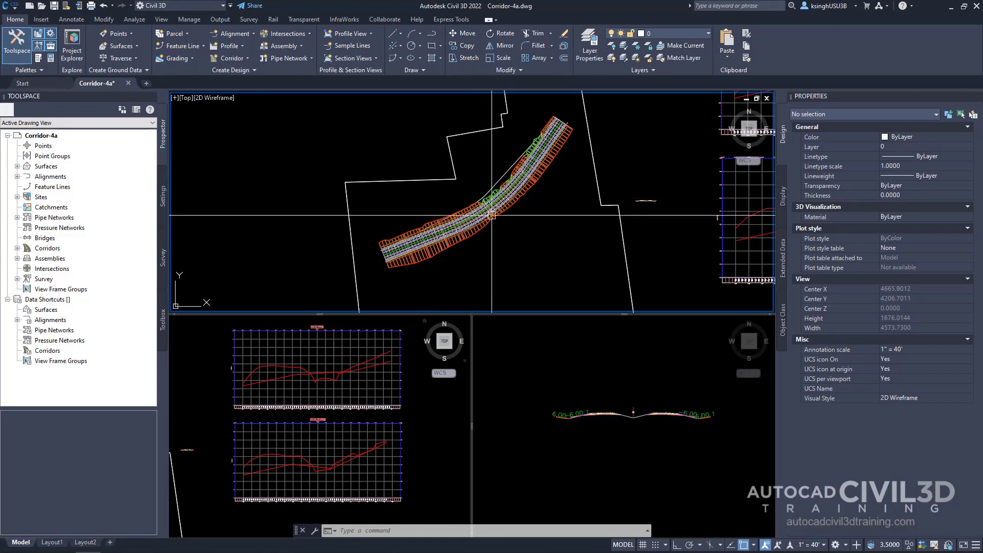
mouse_move(492, 215)
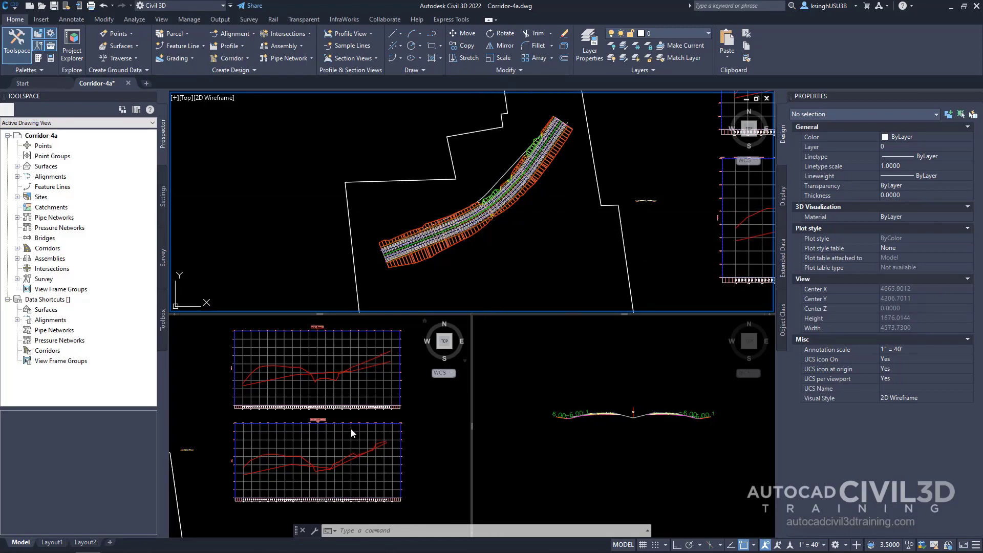
left_click(580, 453)
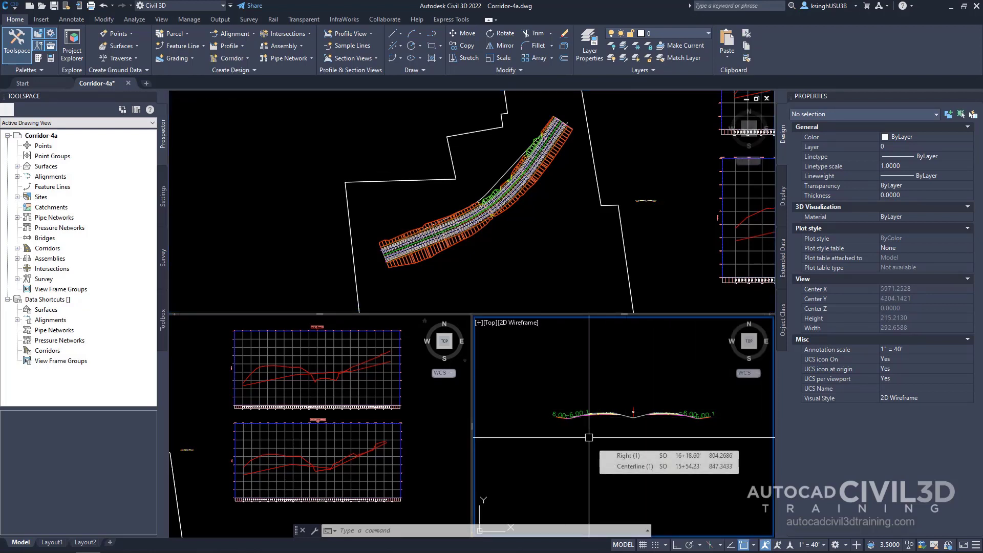
- Open the corridor from the plan viewport in the Section Editor and go to station 0+00.00'
left_click(546, 275)
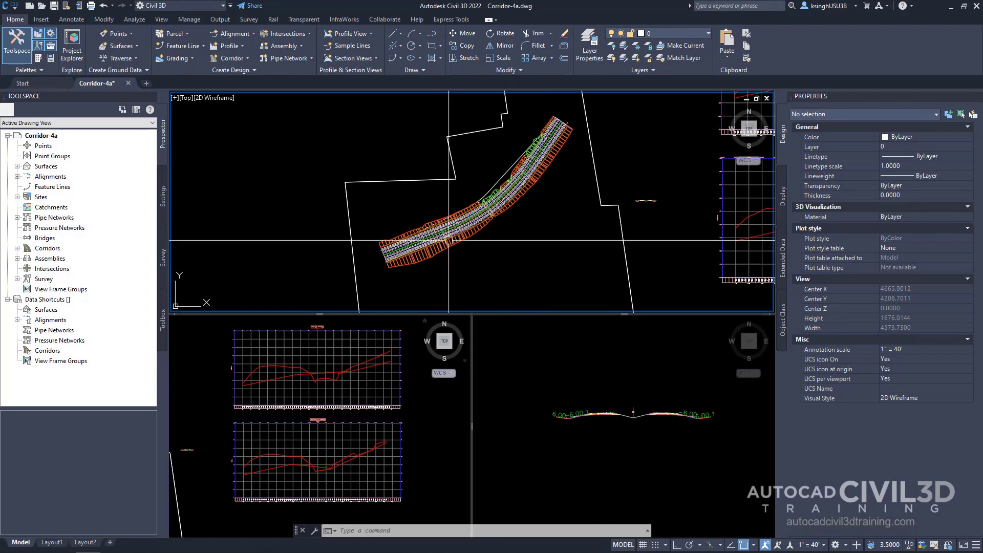
left_click(447, 246)
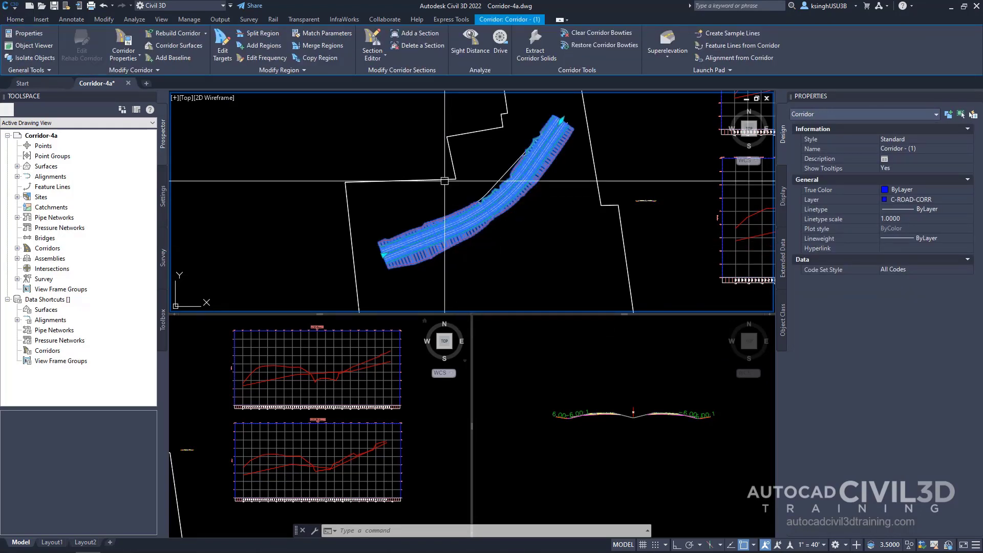
left_click(372, 41)
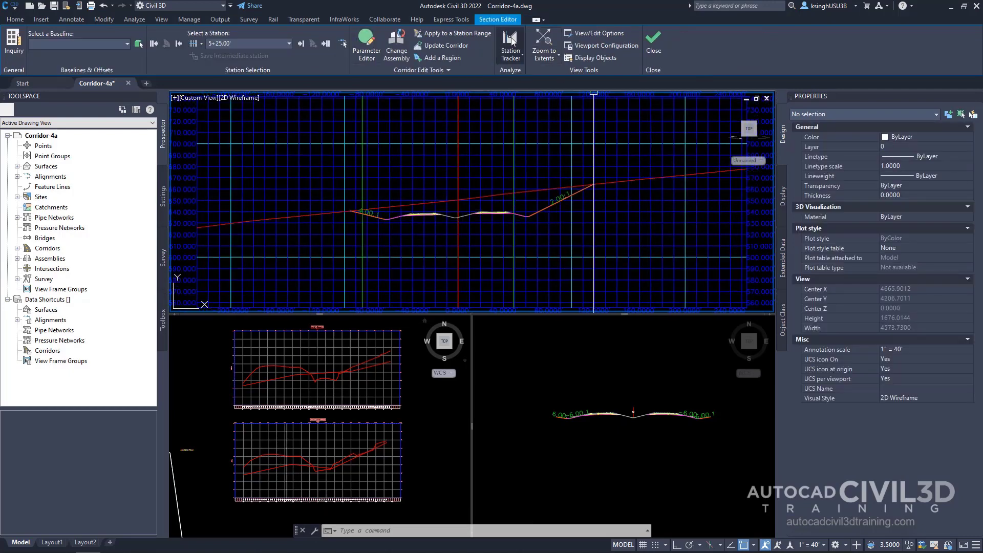
left_click(289, 44)
scroll(261, 120, "up", 7)
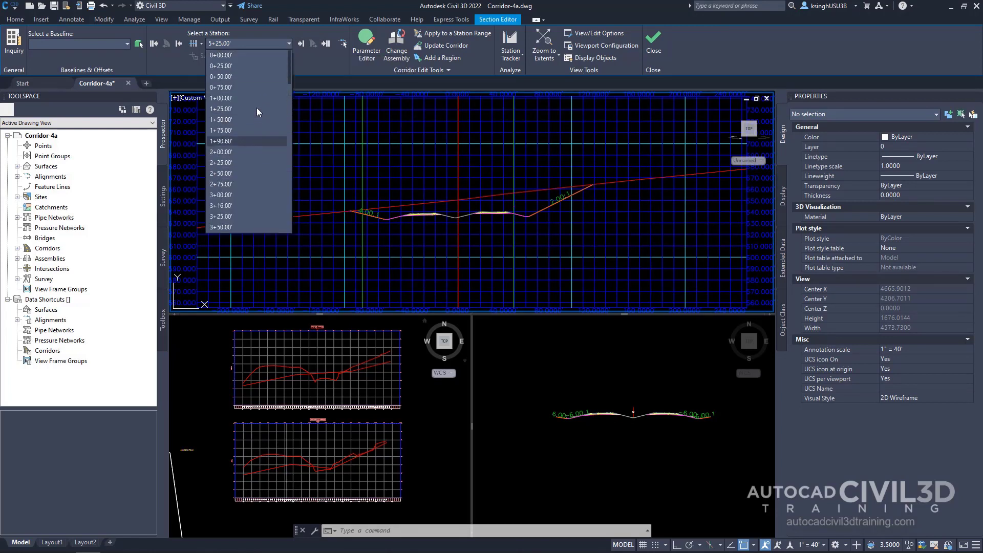
left_click(249, 56)
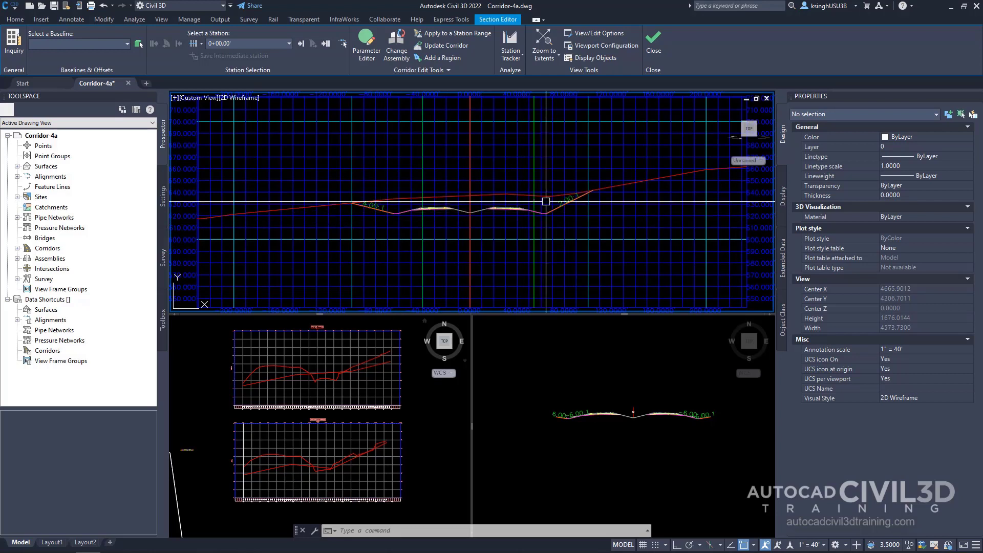
- Examine the daylight slopes, lanes and depressed median of the corridor section at station 0+00.00'
mouse_move(601, 188)
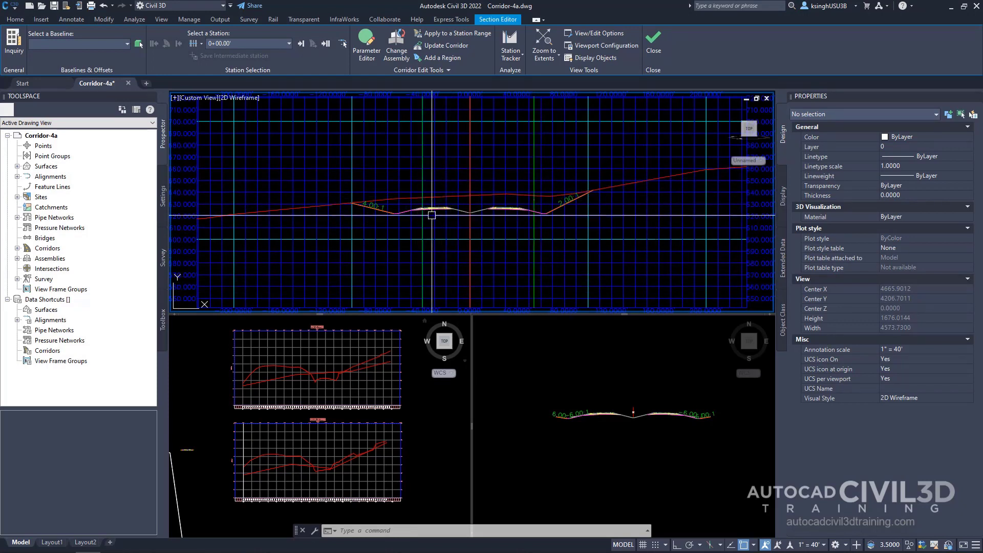
mouse_move(431, 230)
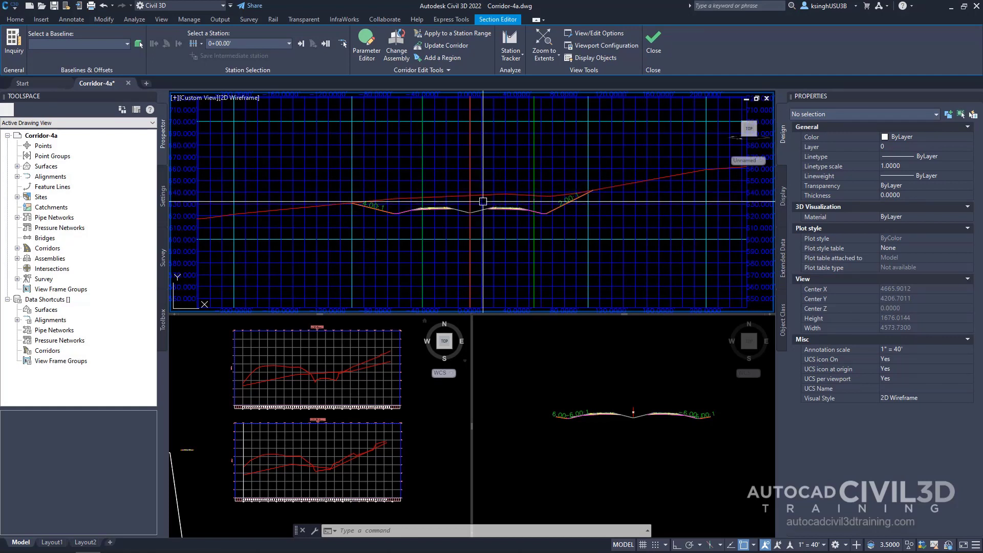
mouse_move(471, 252)
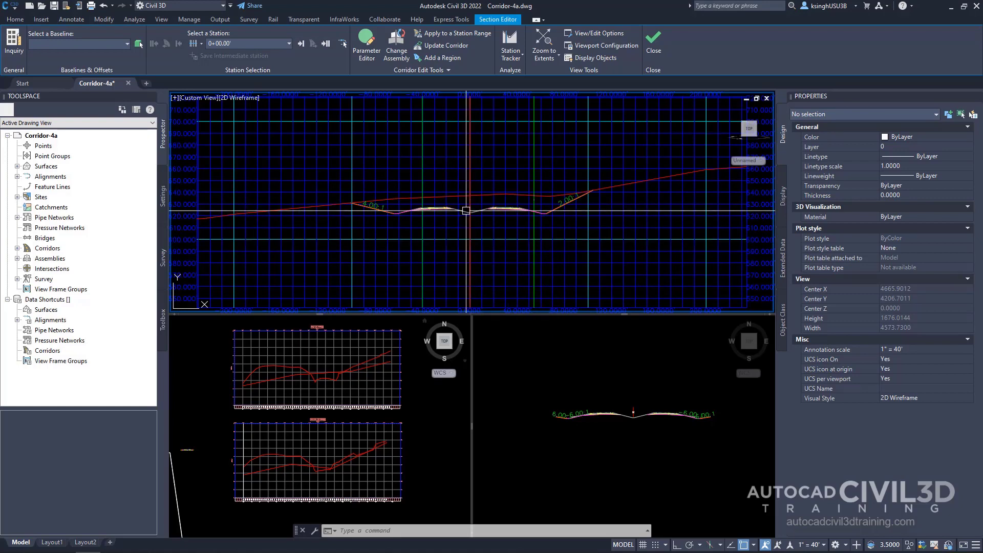
scroll(470, 253, "up", 5)
scroll(497, 158, "up", 5)
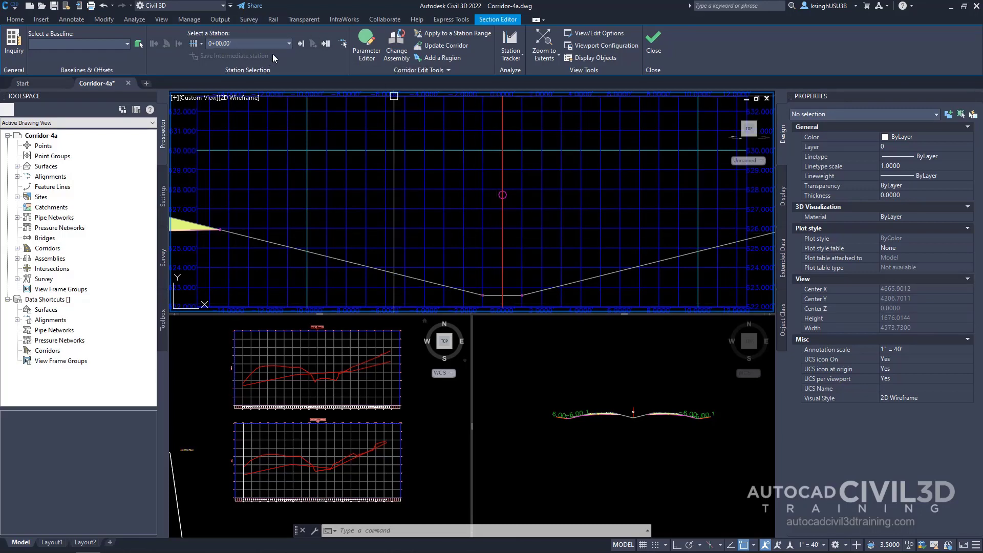
- Step forward station by station through the corridor sections to station 2+25.00'
left_click(301, 45)
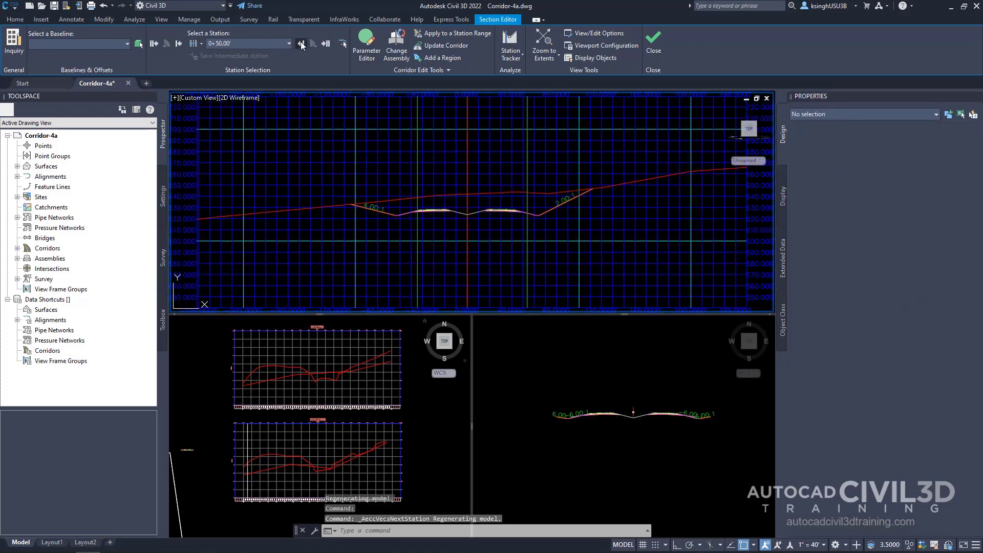
left_click(302, 45)
left_click(301, 45)
left_click(302, 45)
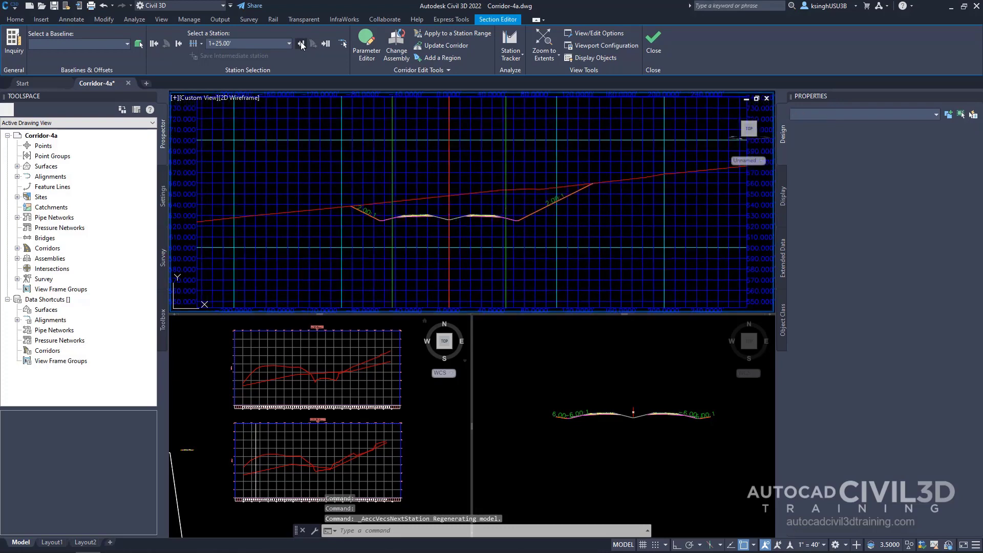
left_click(301, 45)
left_click(301, 45)
left_click(302, 45)
left_click(302, 45)
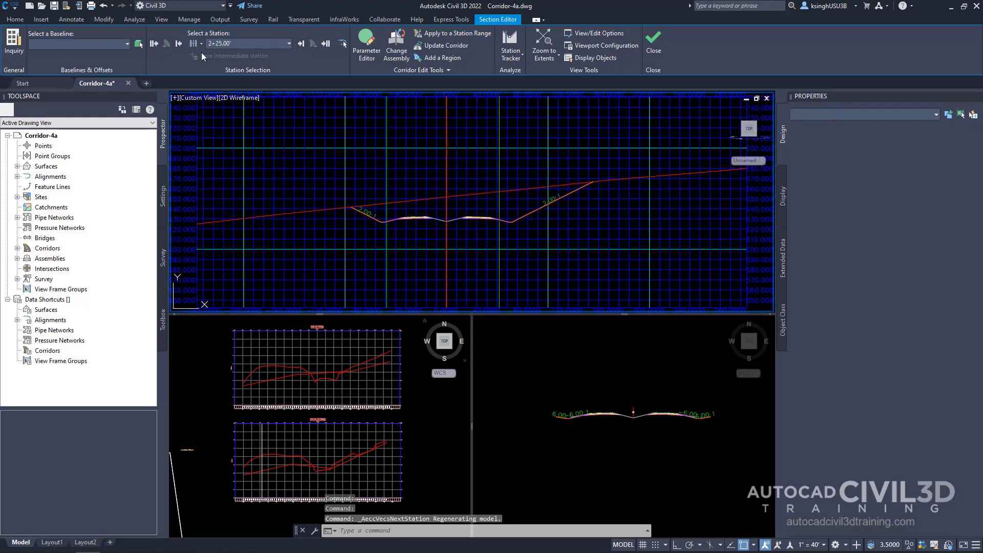
- Go back to the section at station 0+00.00' and step forward again through the sections to station 1+25.00'
left_click(178, 44)
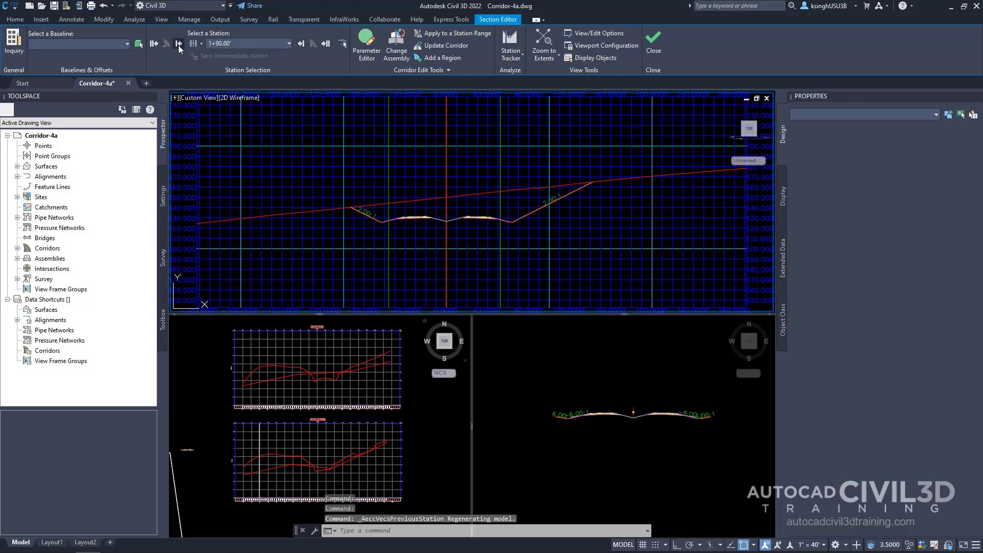
left_click(179, 44)
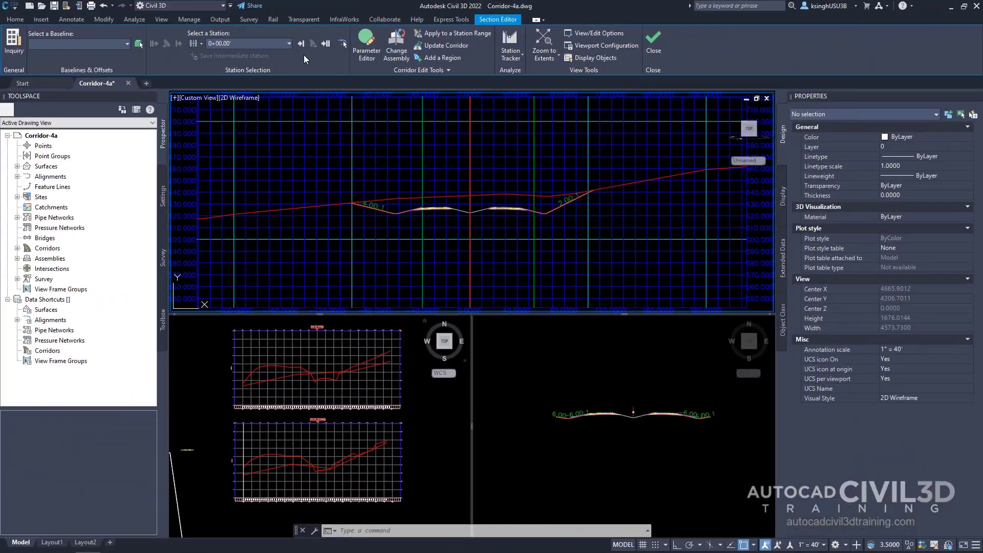
left_click(302, 43)
left_click(302, 43)
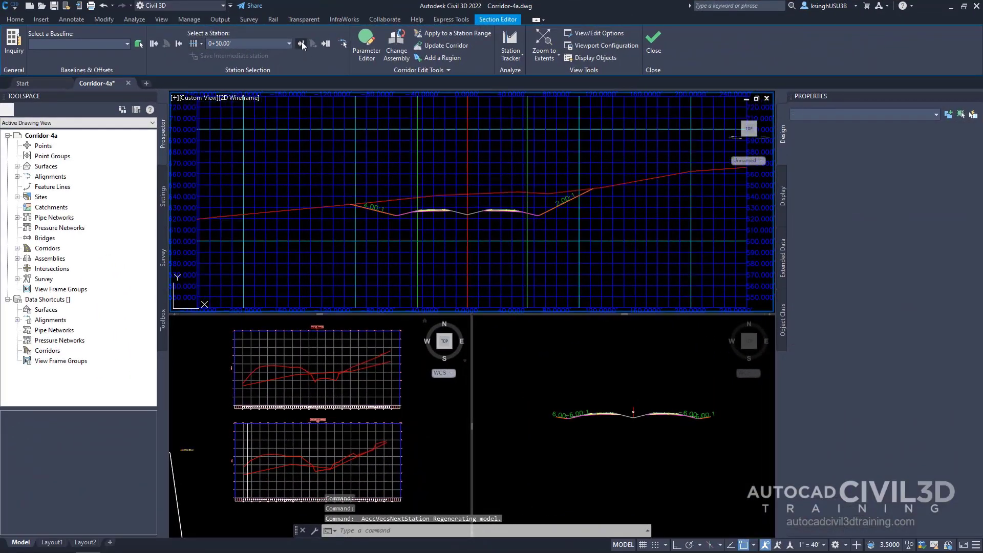
left_click(302, 43)
left_click(302, 43)
left_click(302, 43)
left_click(302, 43)
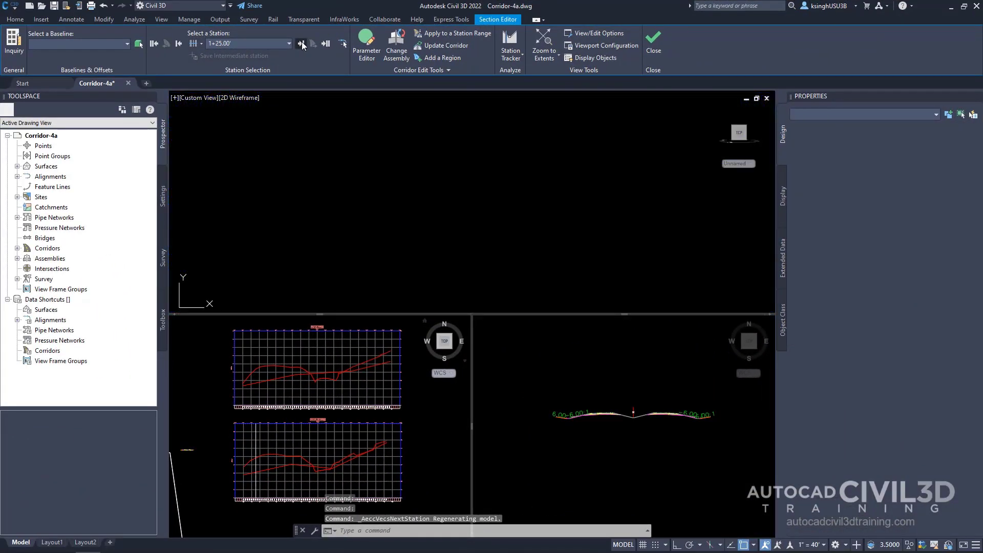
- Step forward through the corridor sections to station 2+50.00'
left_click(302, 43)
left_click(302, 43)
left_click(302, 43)
left_click(302, 43)
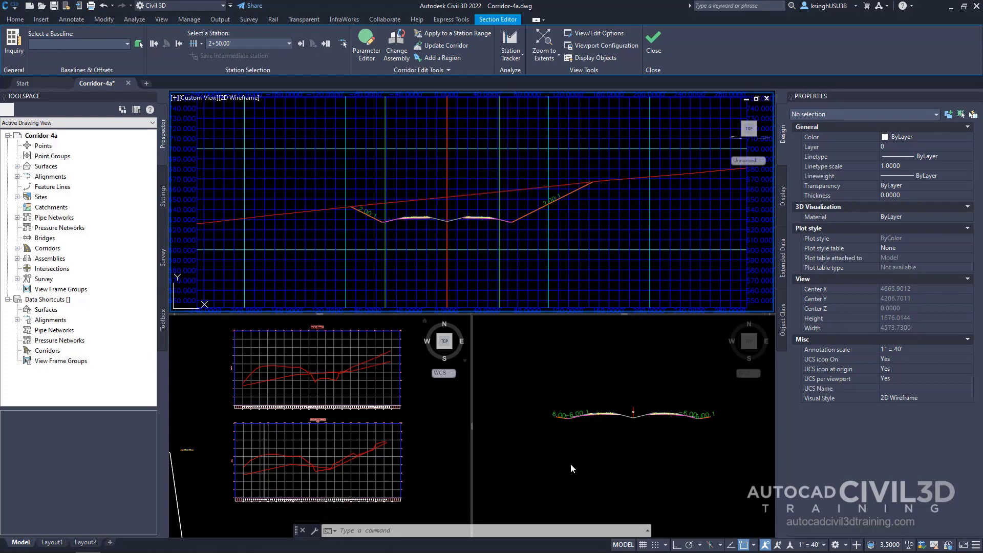
- Show the corridor plan in the viewport that displays the assembly
left_click(602, 454)
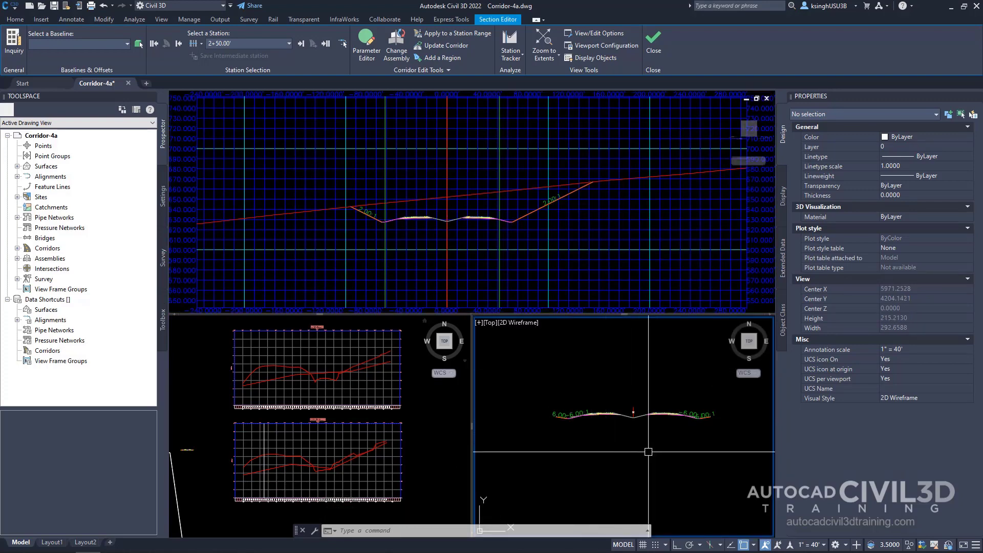
scroll(649, 423, "down", 10)
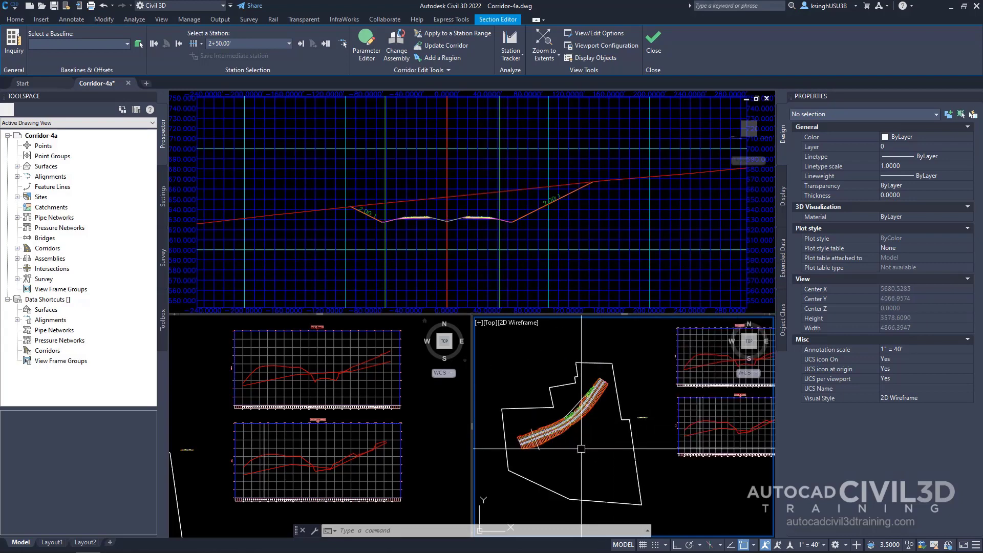
scroll(603, 420, "up", 4)
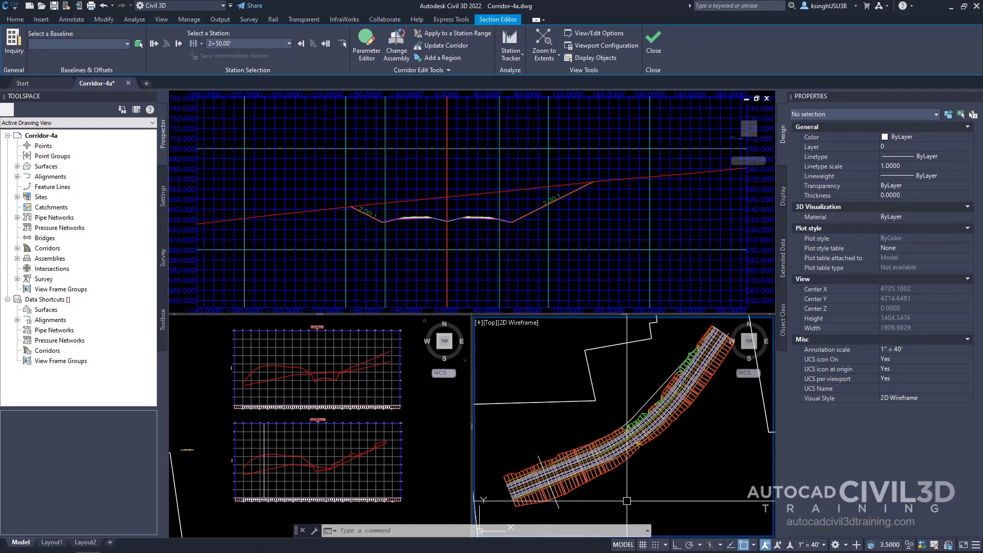
- Step forward through the corridor sections to station 13+50.00', following the section's position in the plan and profile viewports
left_click(301, 44)
left_click(301, 44)
left_click(301, 44)
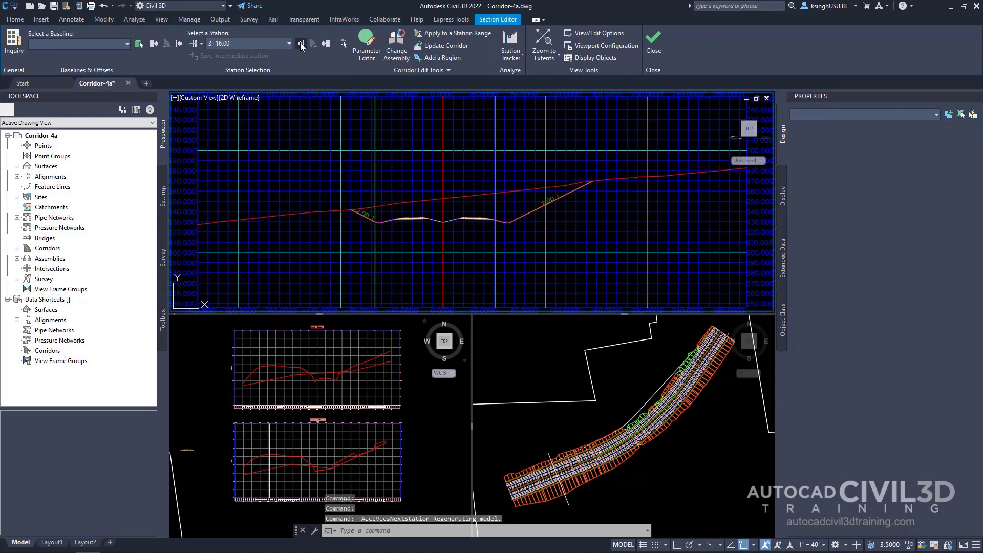
left_click(301, 44)
left_click(301, 44)
left_click(301, 44)
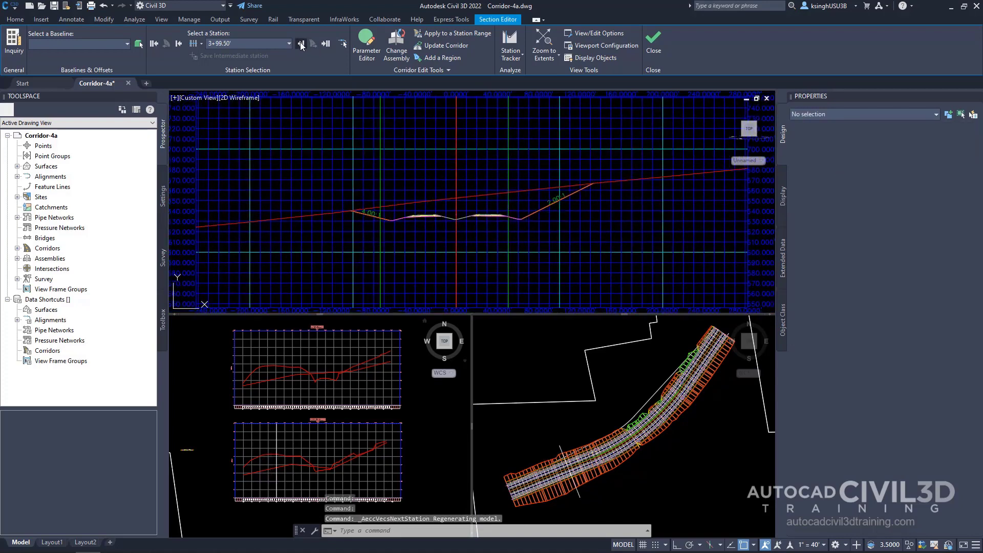
left_click(301, 44)
left_click(301, 44)
left_click(301, 44)
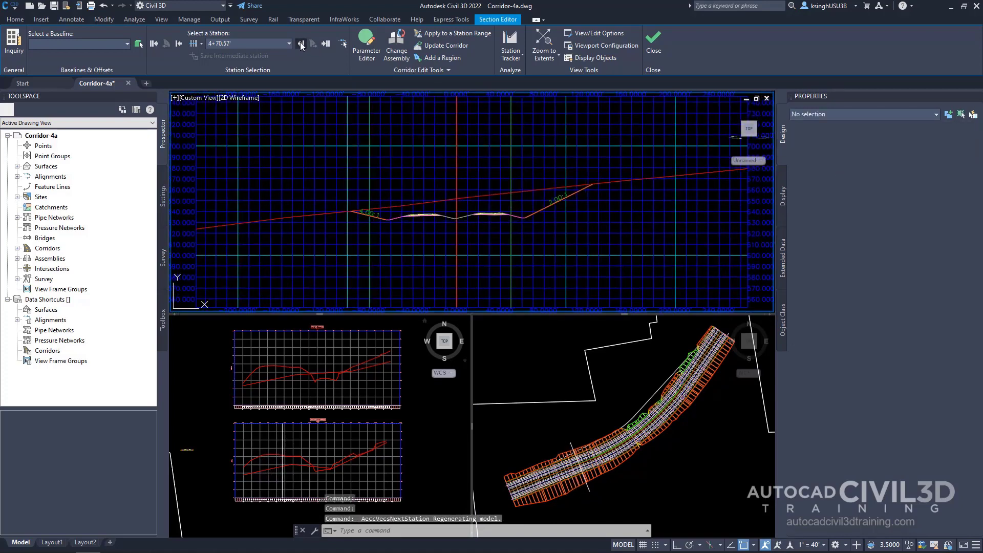
left_click(301, 44)
left_click(301, 44)
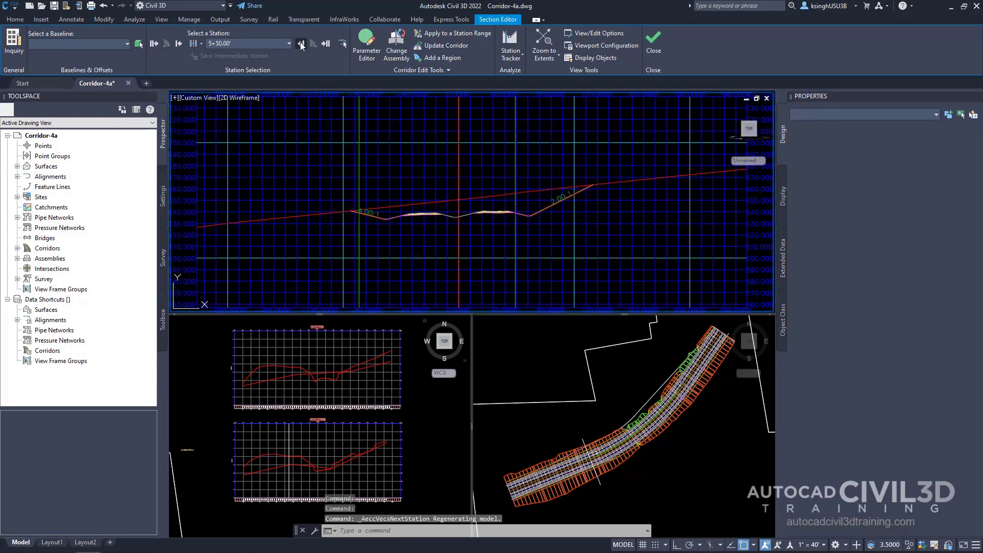
left_click(301, 44)
left_click(301, 44)
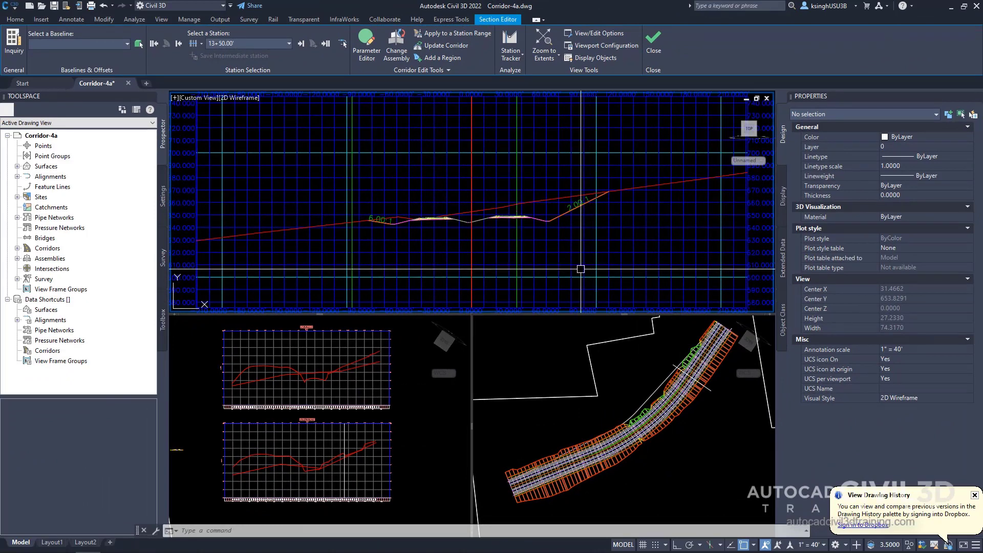
- Examine the lane and median side slopes of the section at station 13+50.00' and step forward to station 13+75.00'
scroll(538, 248, "up", 6)
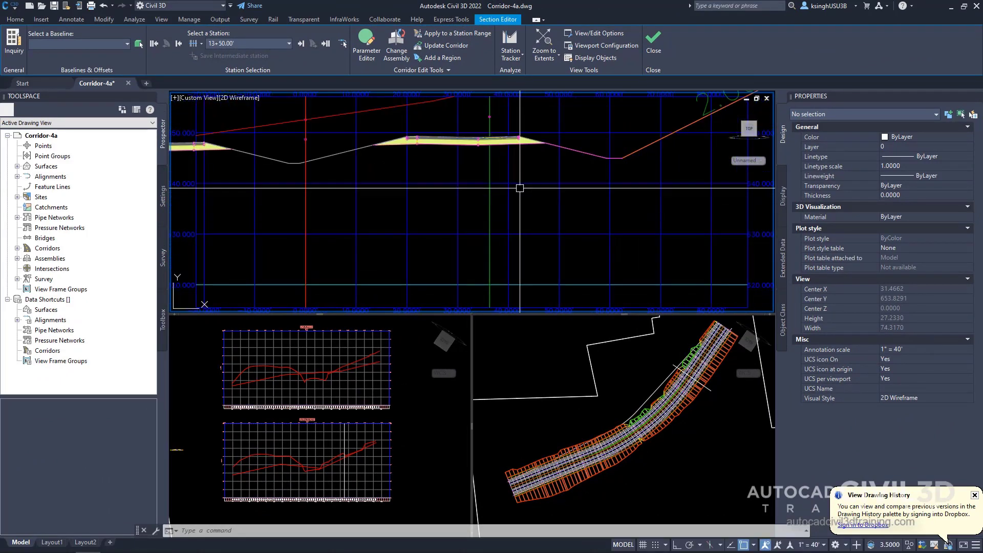
scroll(512, 249, "up", 4)
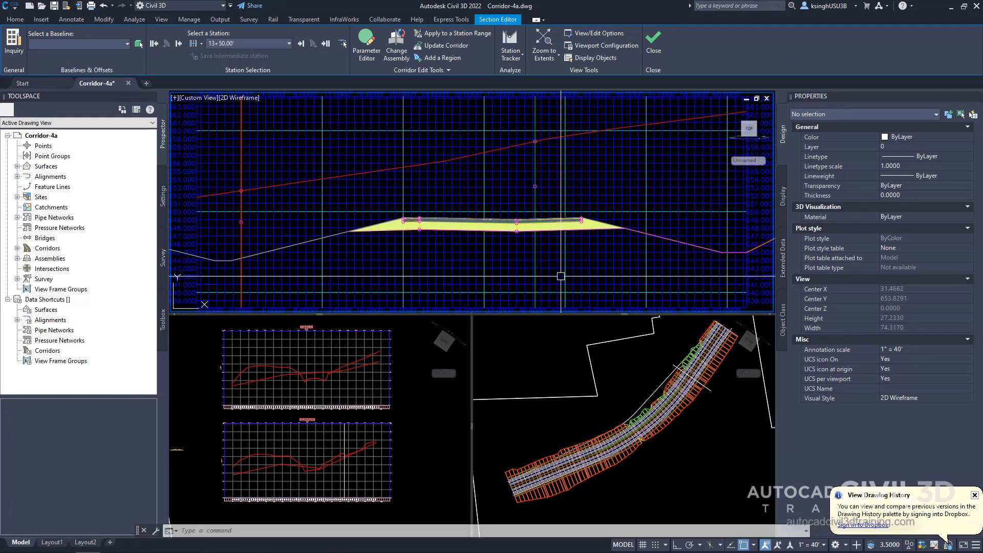
left_click(301, 44)
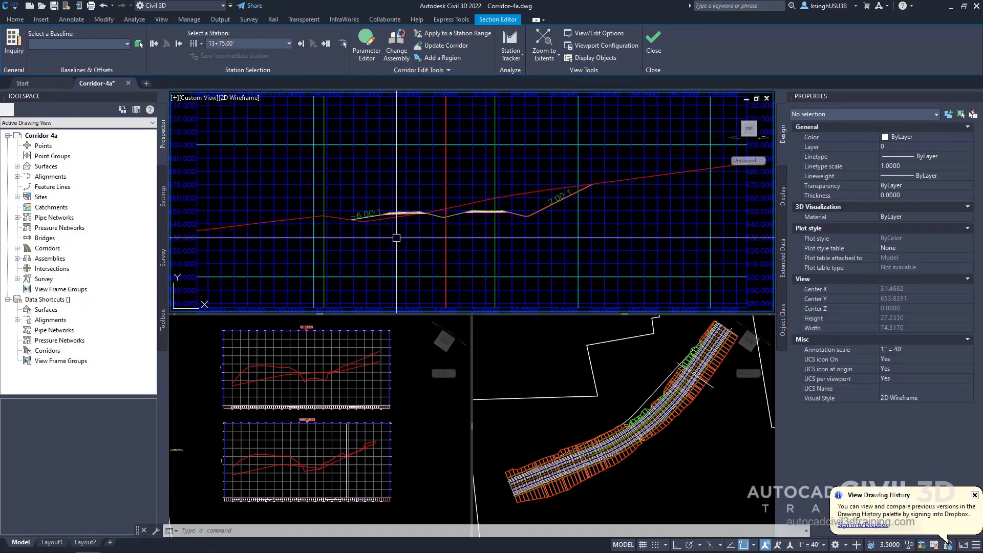
mouse_move(415, 256)
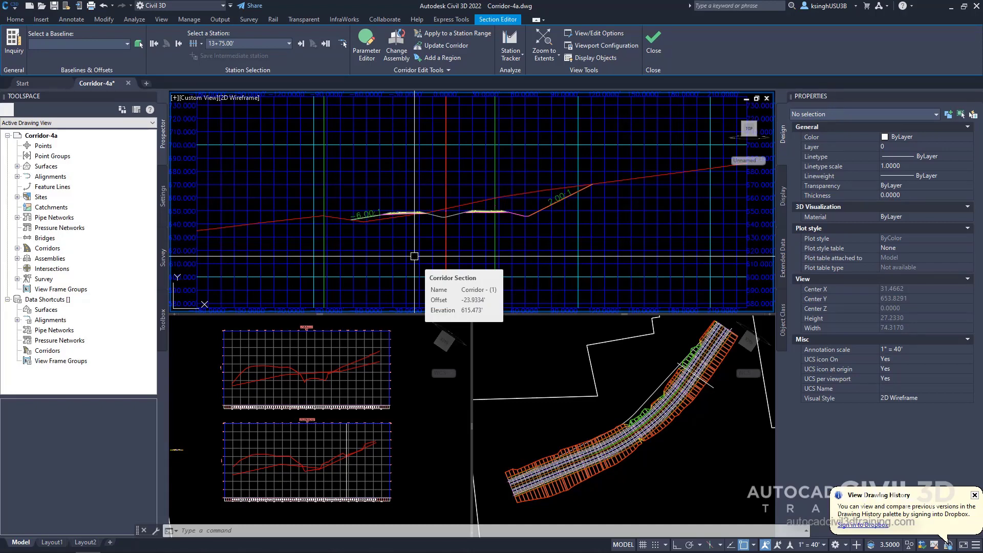
- Go directly to the corridor section at station 3+00.00'
left_click(289, 44)
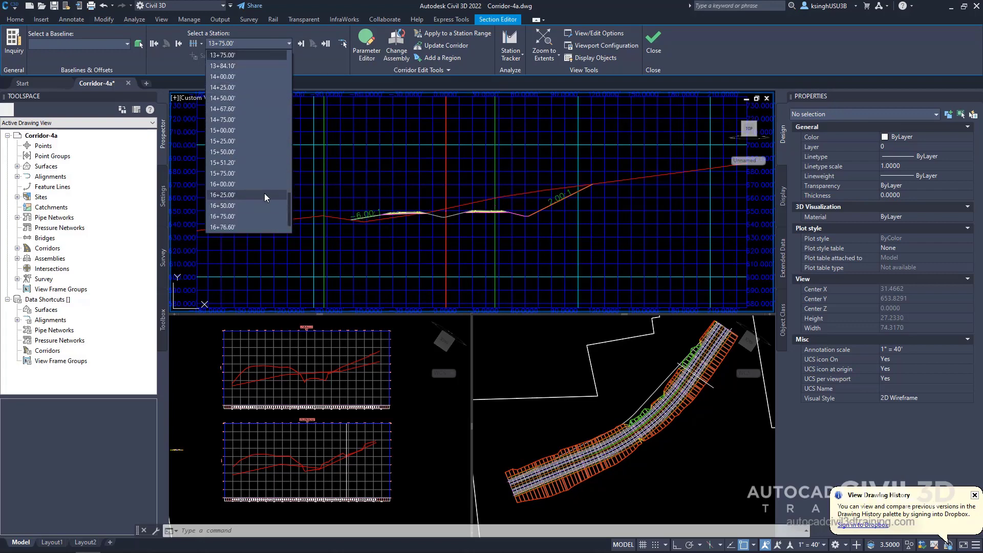
scroll(251, 132, "up", 15)
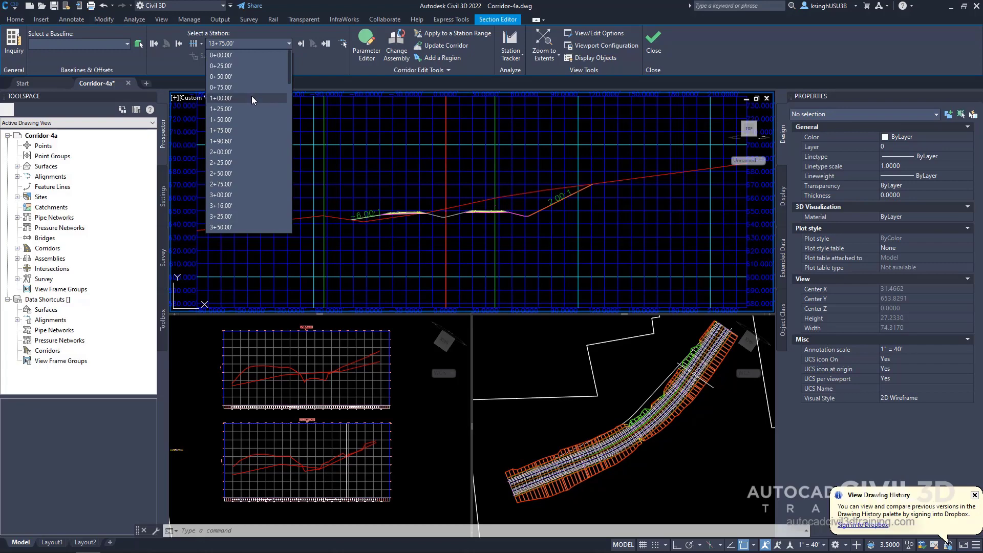
left_click(226, 195)
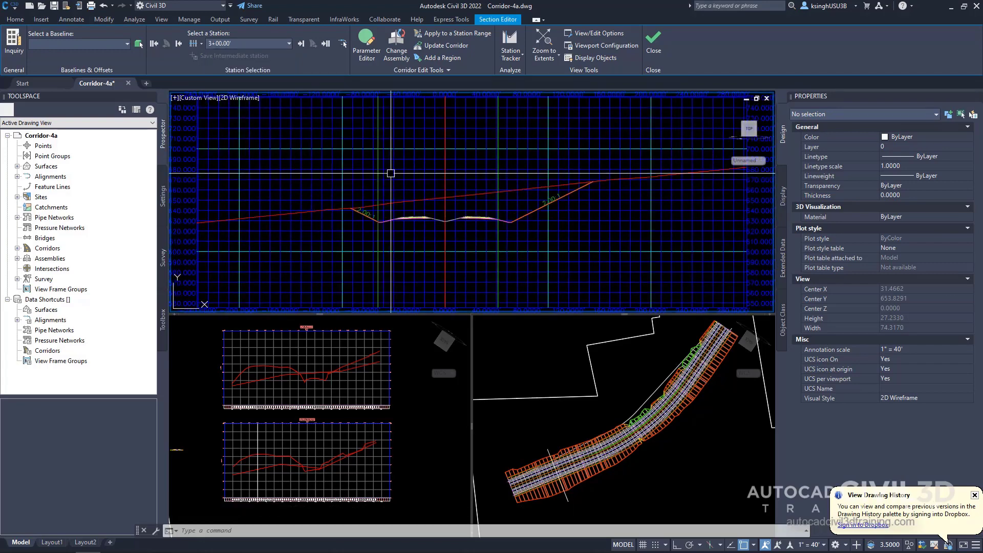
- Zoom the section view to the Daylight (Right) subassembly
left_click(558, 54)
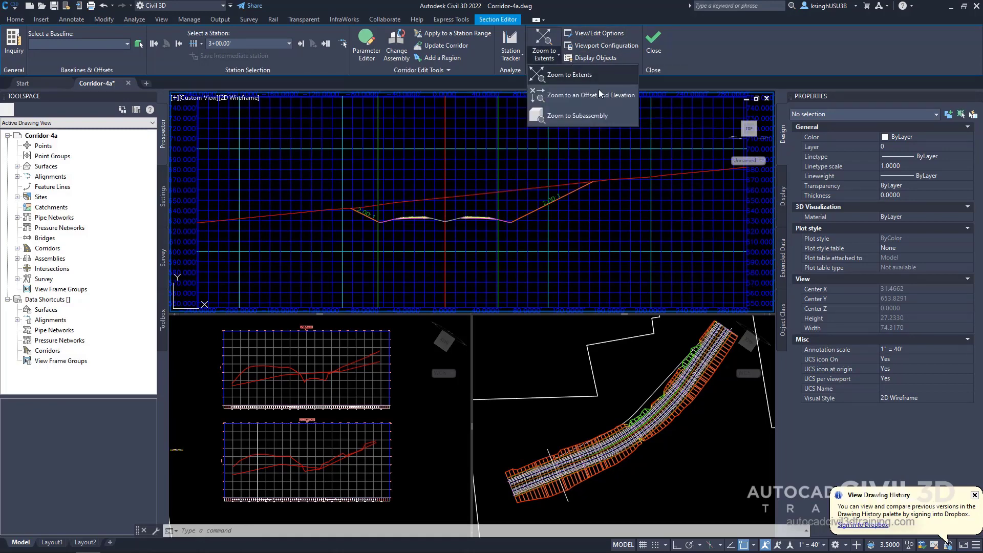
left_click(610, 117)
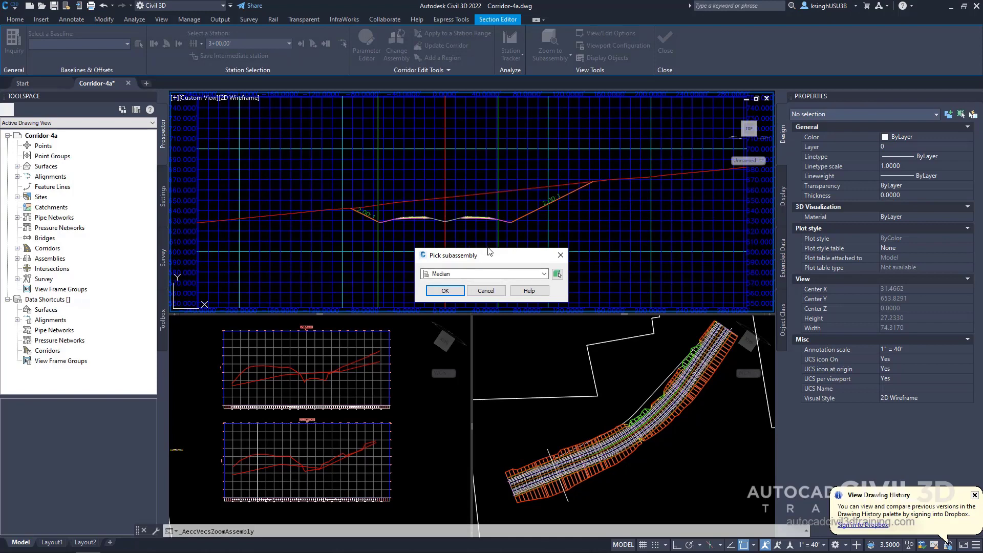
left_click(544, 275)
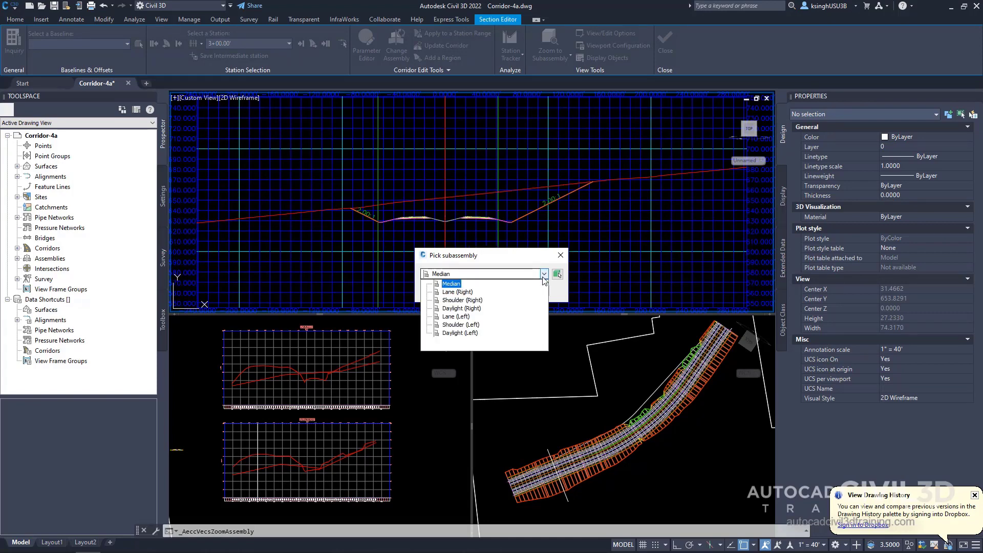
left_click(475, 310)
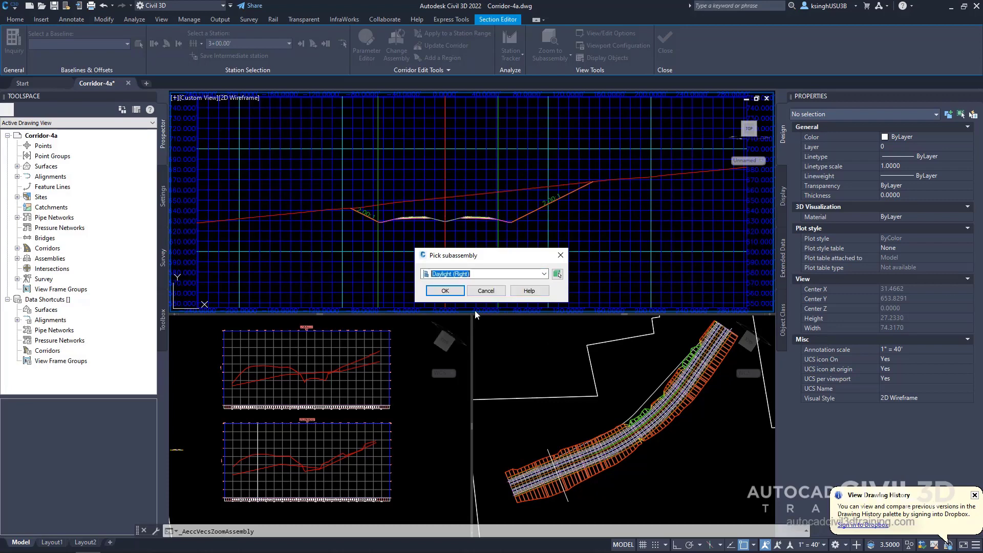
left_click(446, 290)
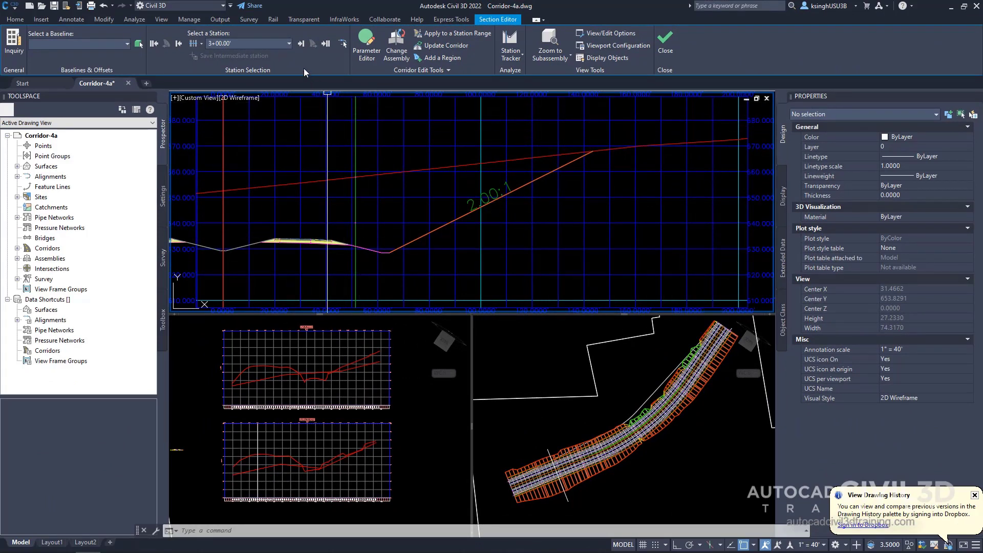
- Go directly to the section at station 9+00.00' with the subassembly zoom kept
left_click(290, 44)
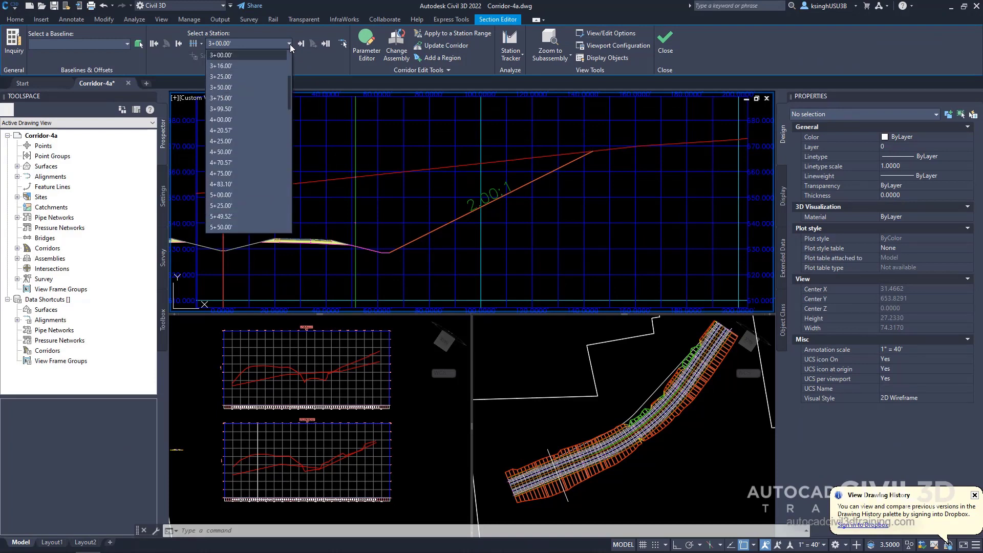
scroll(264, 143, "down", 6)
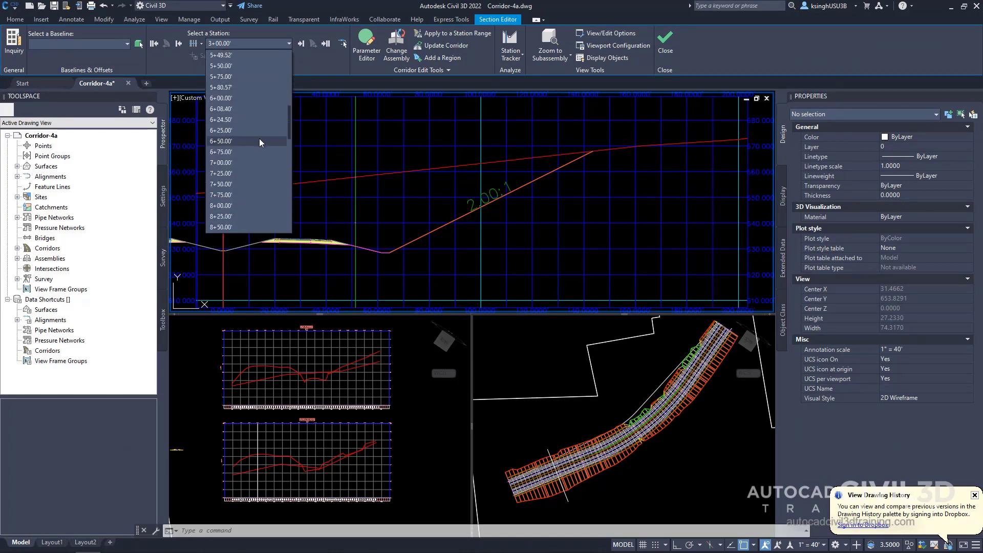
scroll(259, 142, "down", 5)
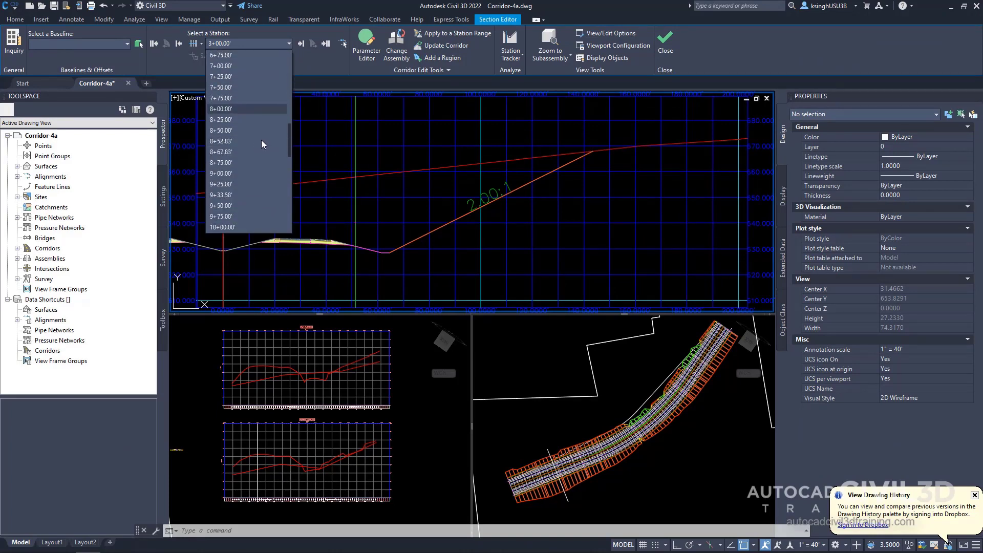
left_click(227, 174)
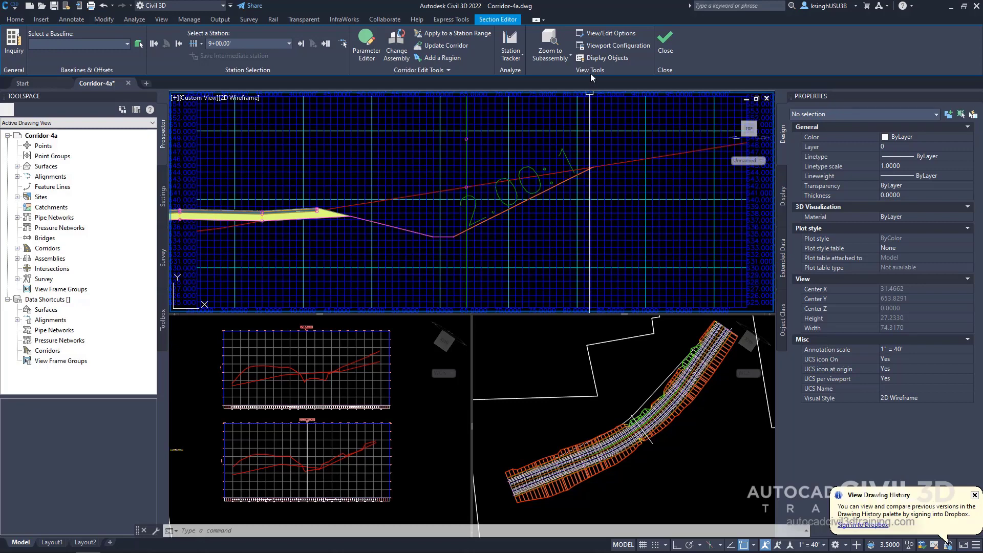
- Change the section zoom mode to Zoom to an Offset and Elevation and step forward to station 10+25.00'
left_click(568, 57)
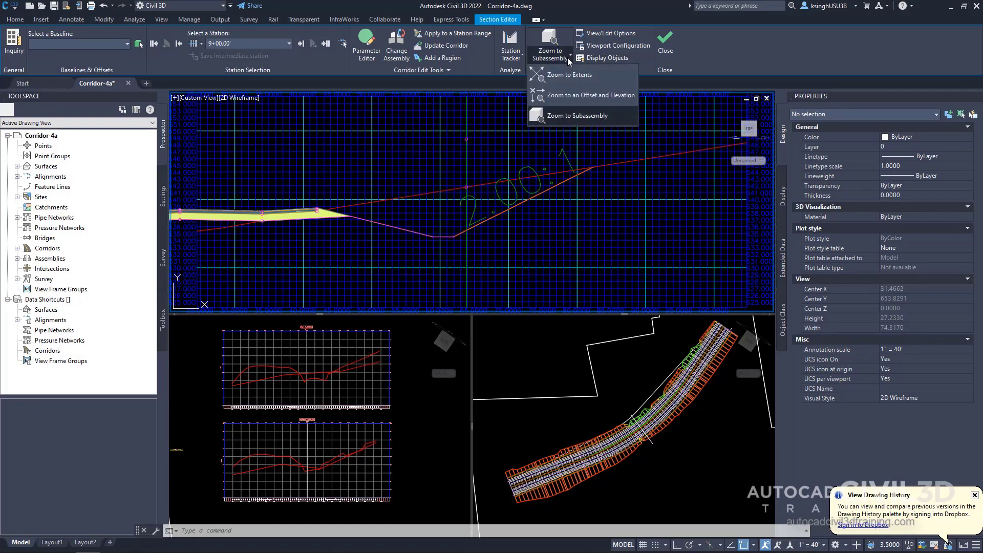
left_click(607, 99)
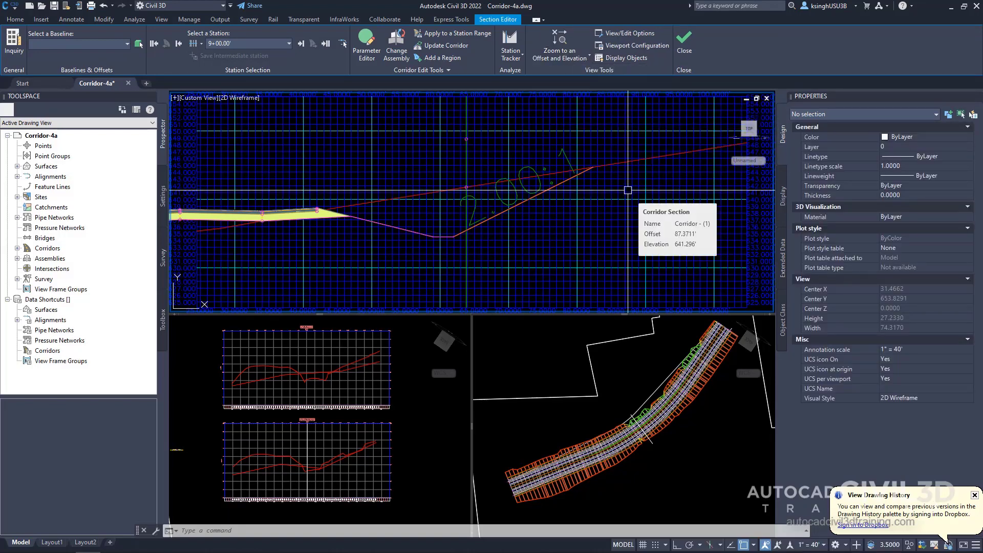
left_click(300, 46)
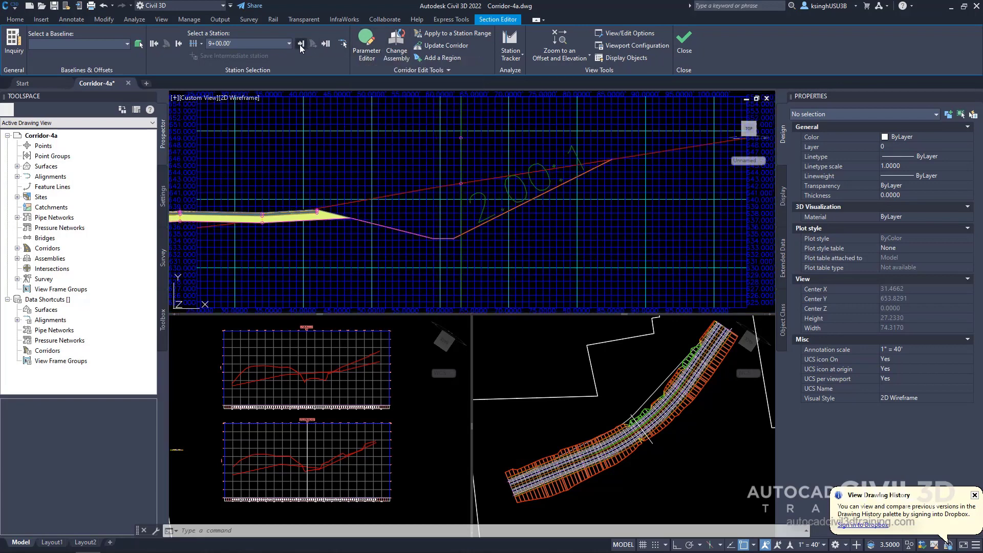
left_click(301, 45)
left_click(300, 45)
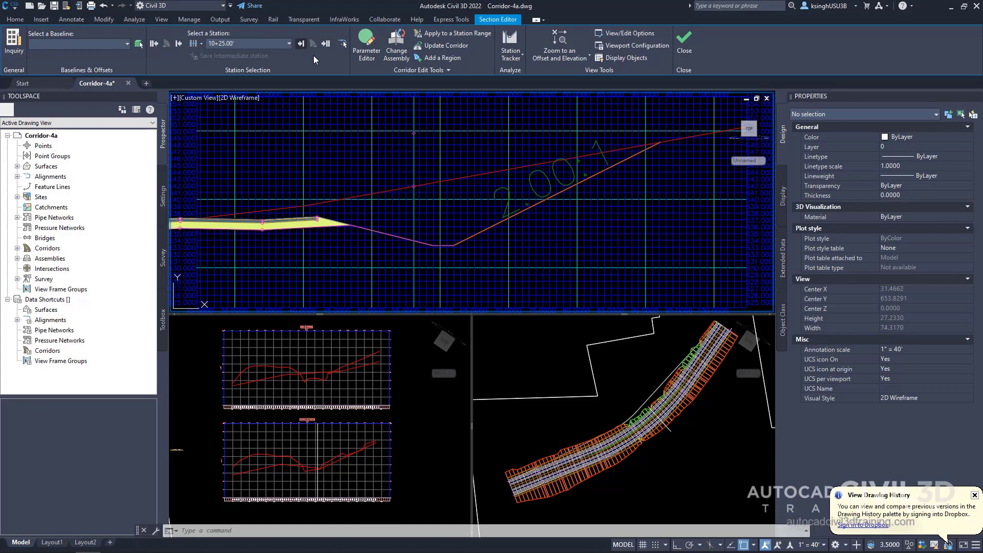
- Zoom the section view back to its extents and step forward to station 11+00.00'
left_click(587, 58)
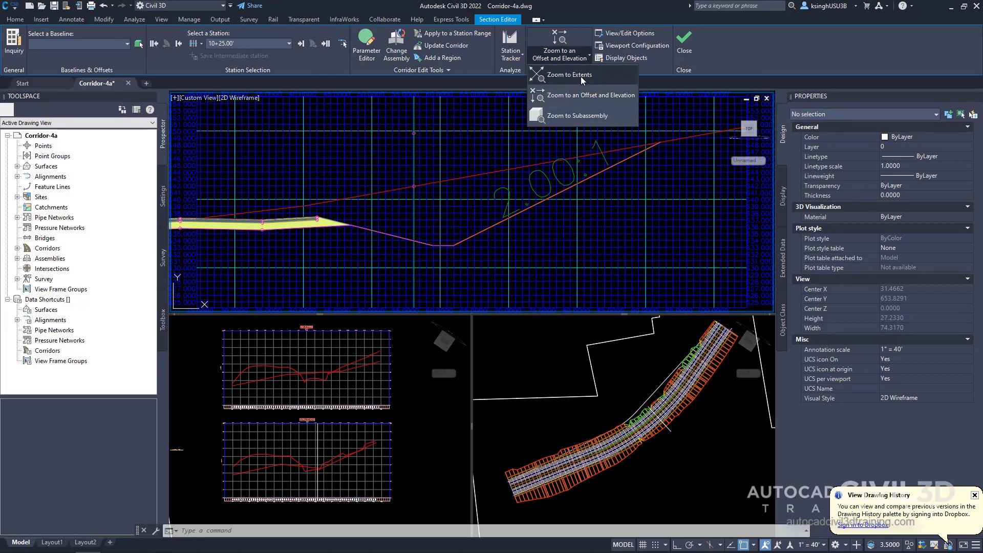
left_click(583, 76)
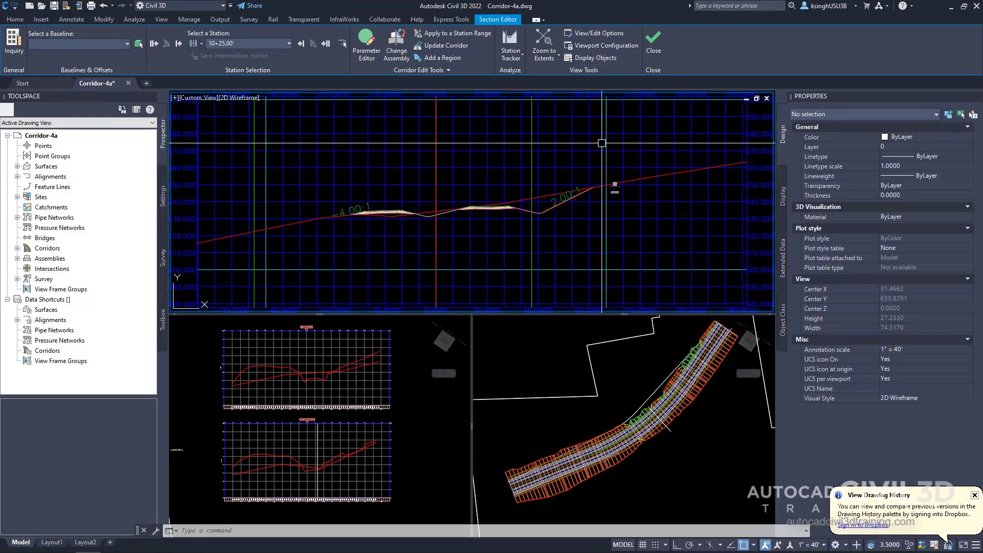
left_click(302, 44)
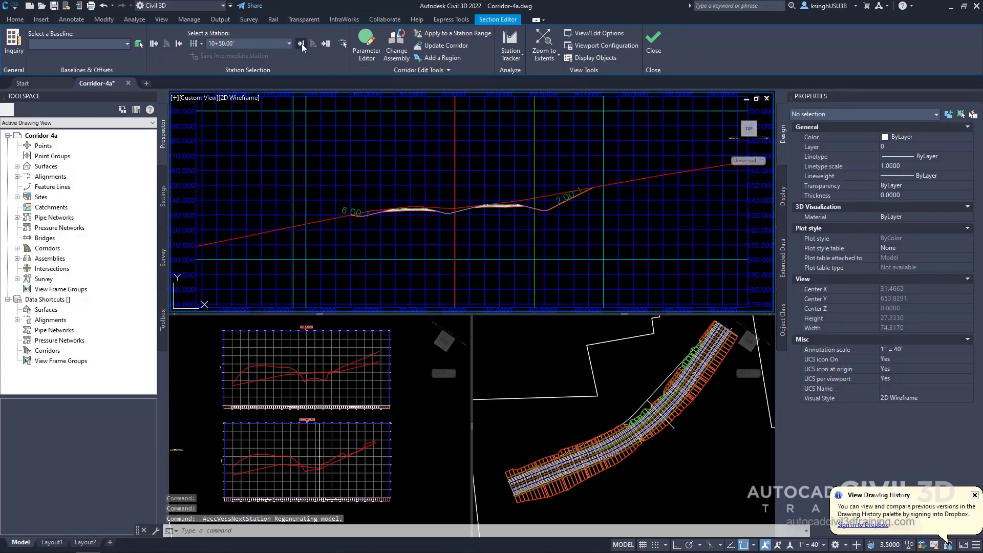
left_click(302, 44)
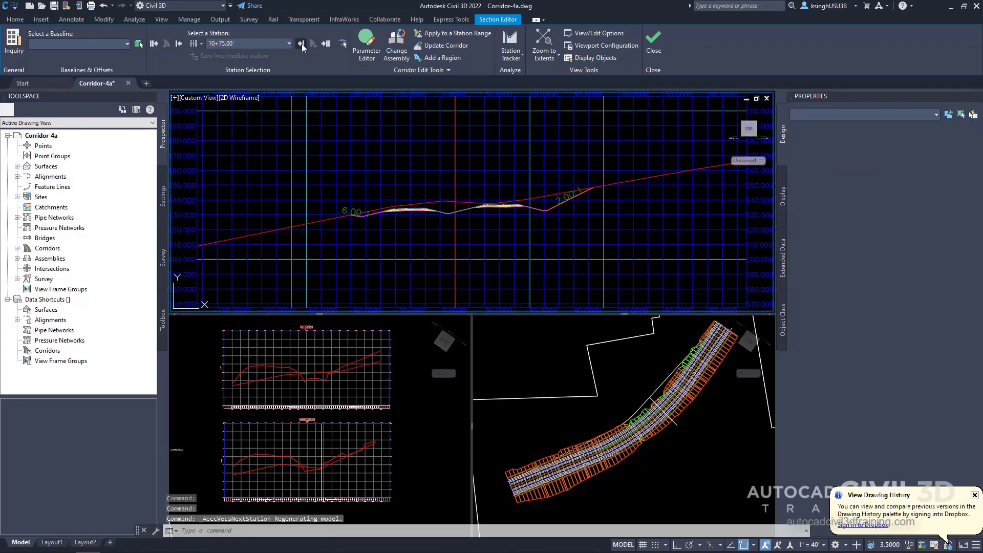
left_click(302, 44)
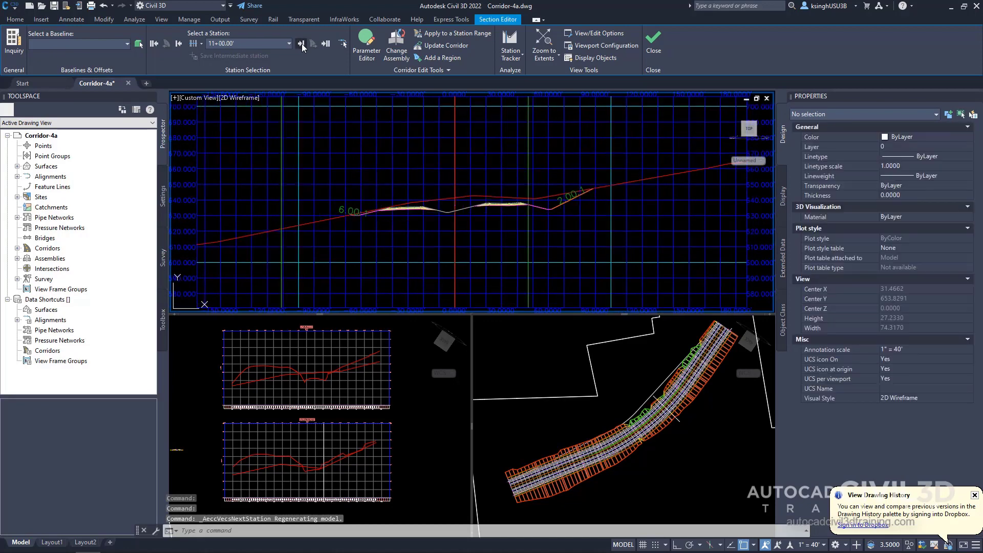
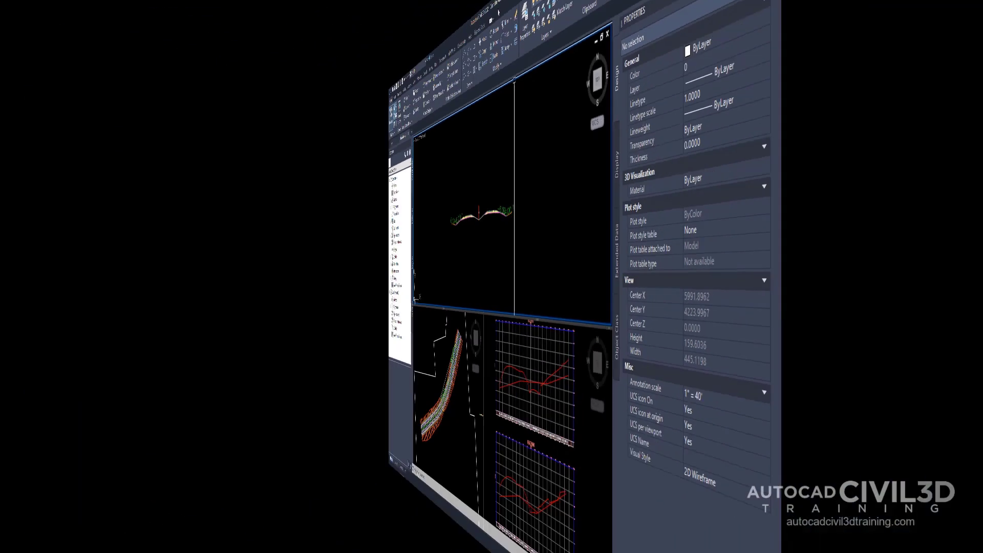
- Select the corridor in plan view and reopen it in the Section Editor
scroll(521, 174, "down", 10)
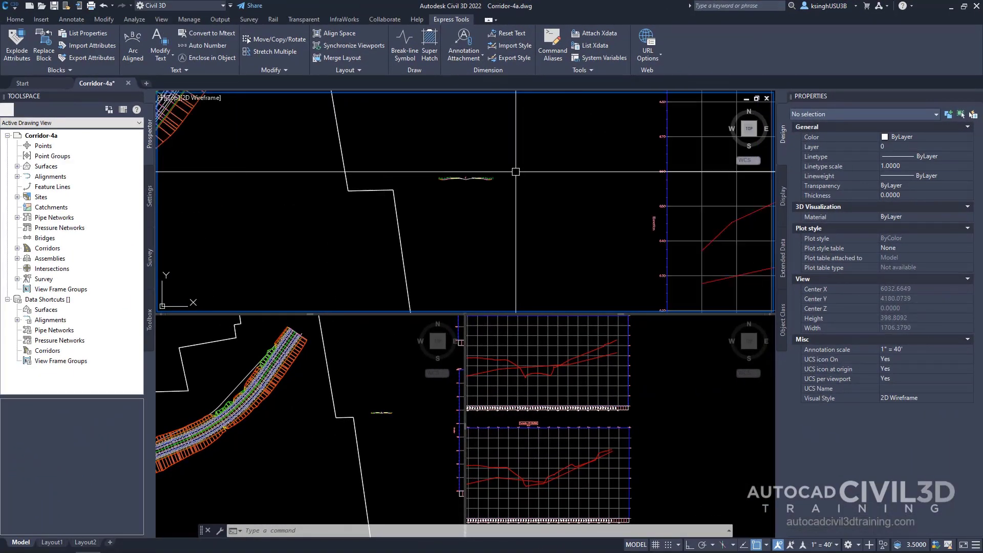
middle_click_drag(455, 185, 514, 223)
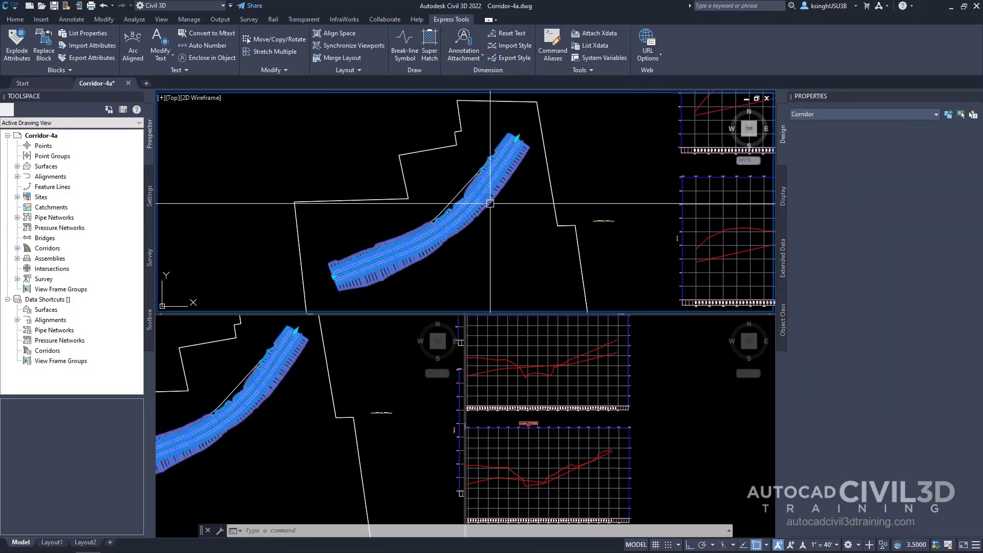
left_click(493, 208)
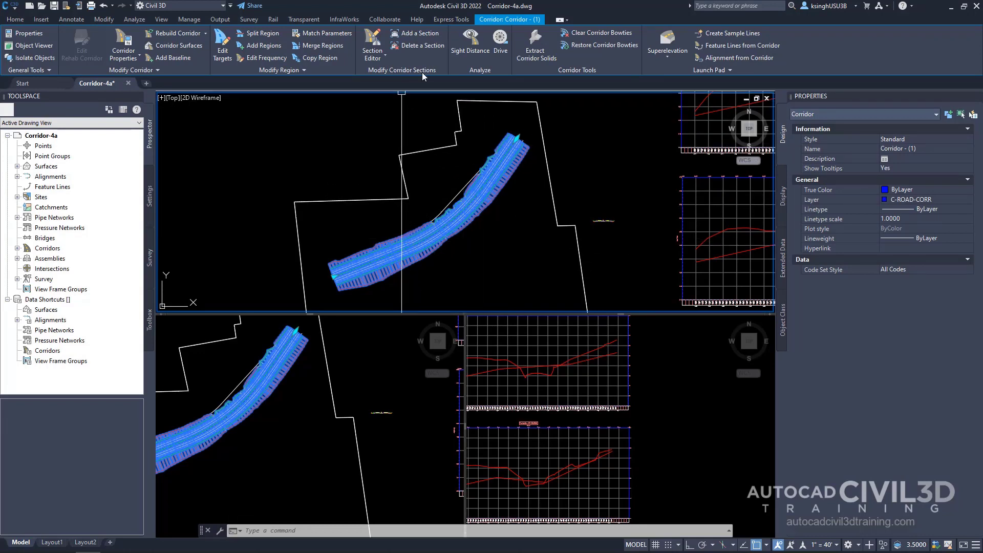
left_click(373, 41)
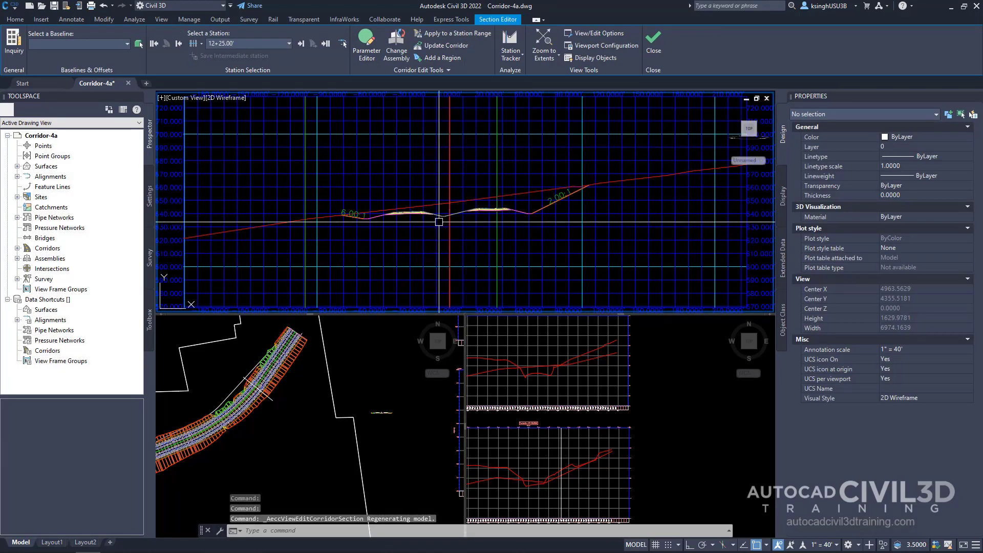
- Go directly to the section at station 7+75.00'
left_click(289, 44)
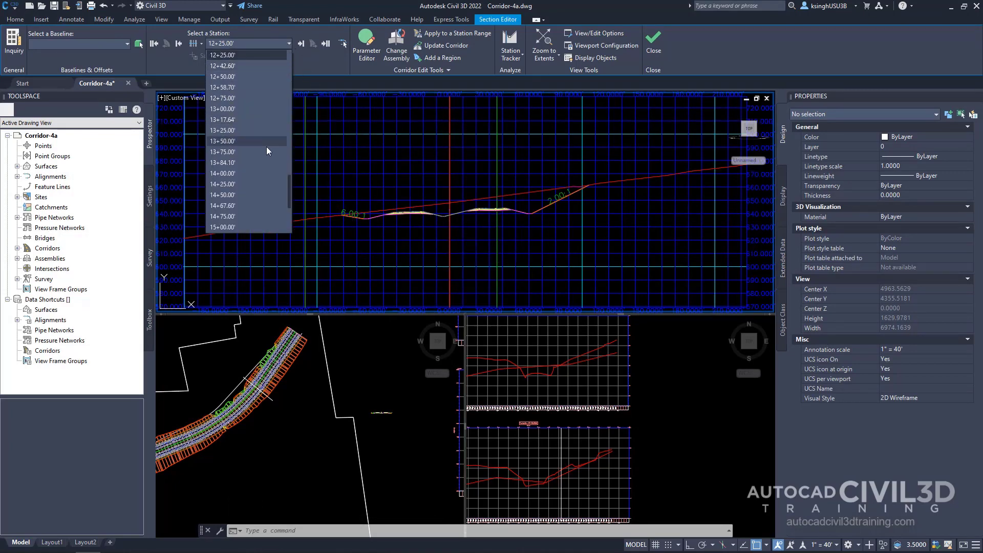
scroll(266, 147, "up", 4)
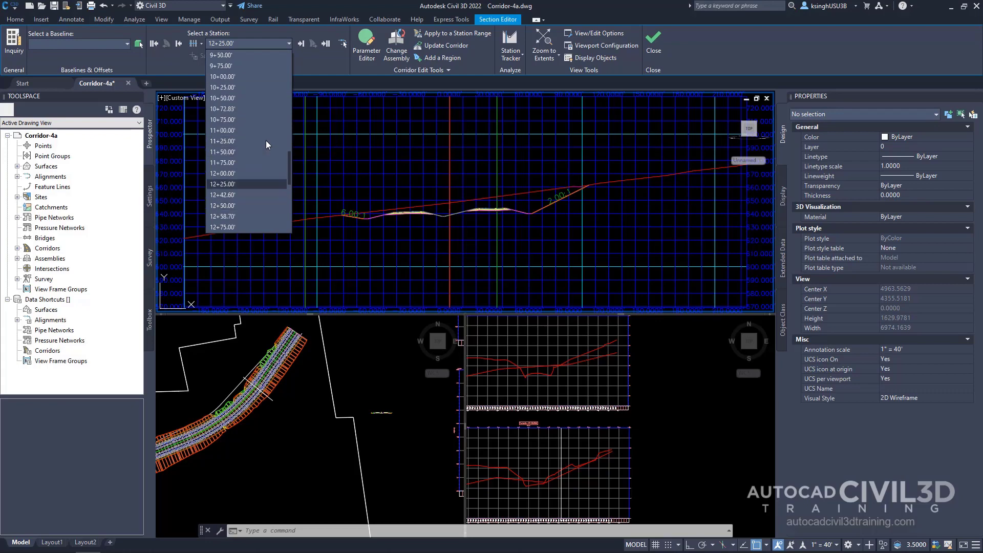
scroll(266, 146, "up", 6)
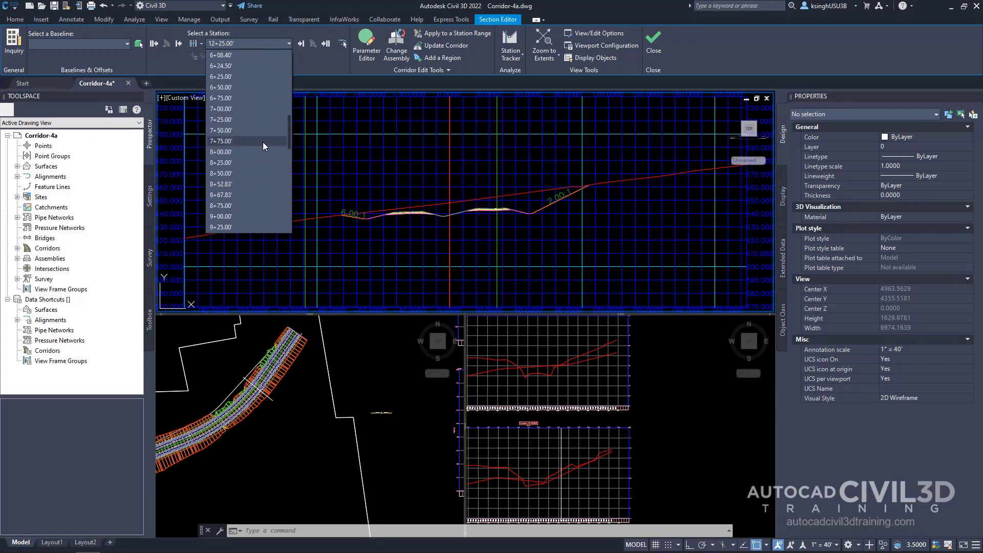
left_click(246, 145)
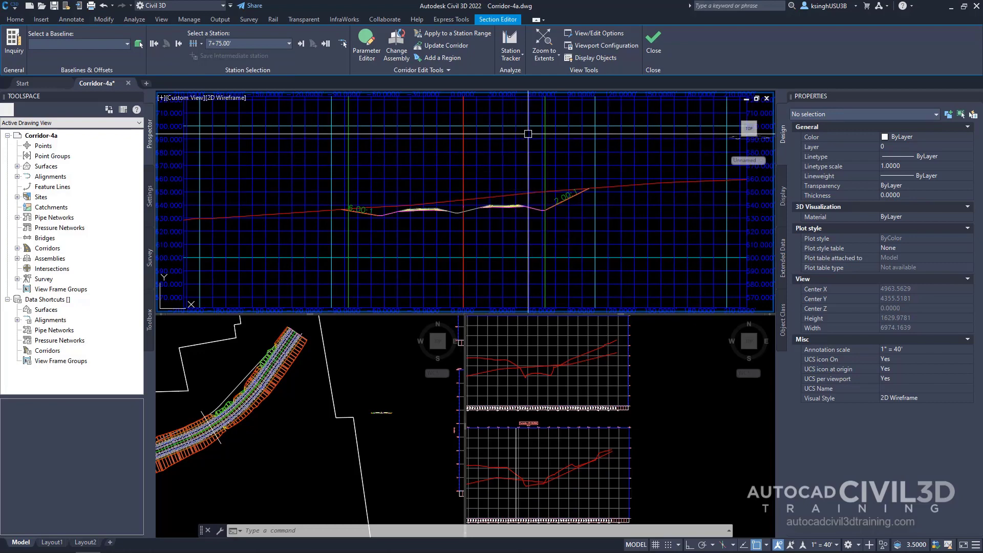
- Zoom the section view to the Lane (Right) subassembly
left_click(555, 57)
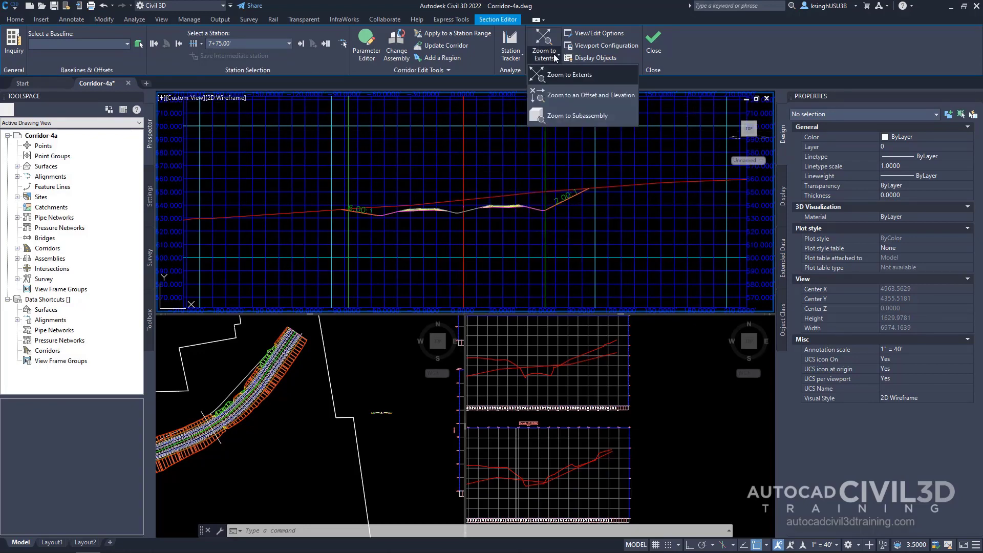
left_click(607, 117)
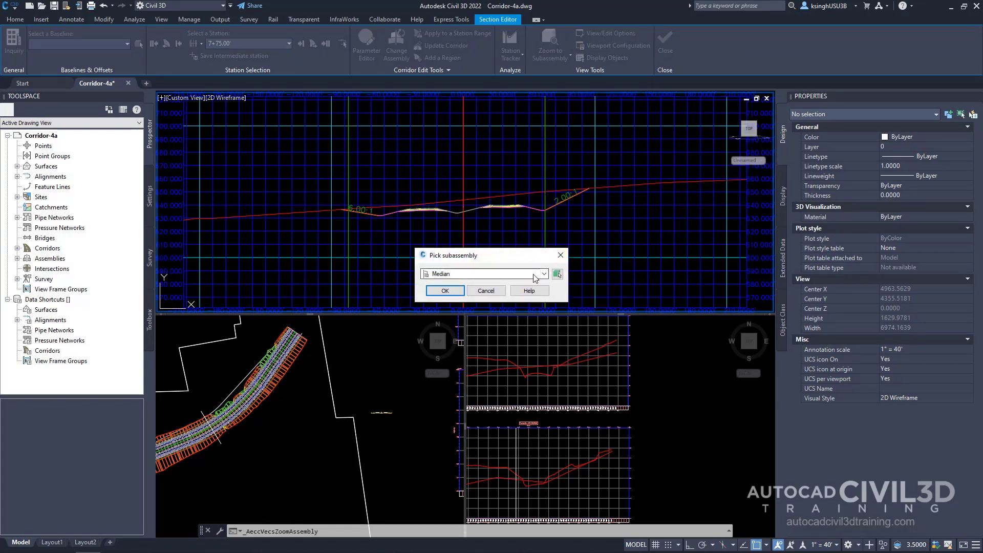
left_click(535, 277)
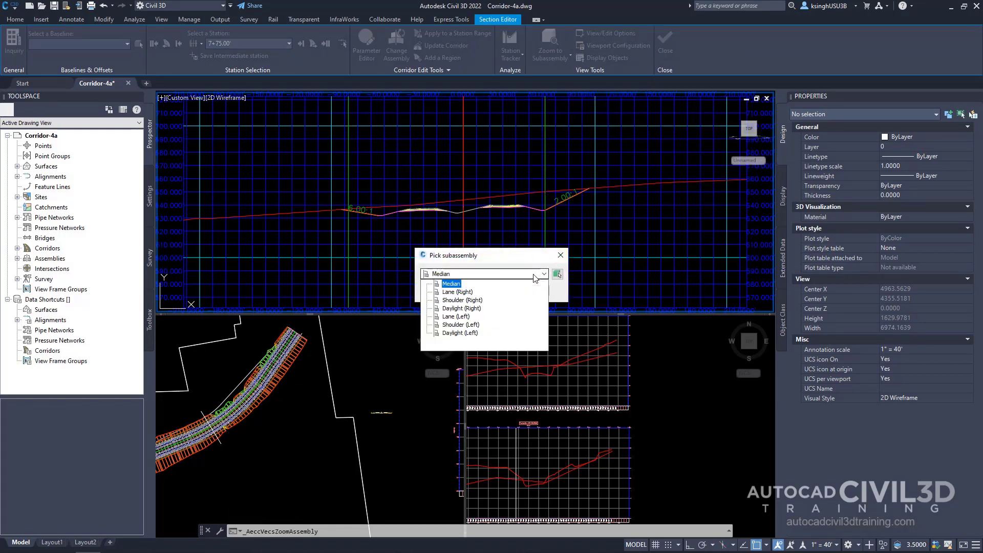
left_click(465, 296)
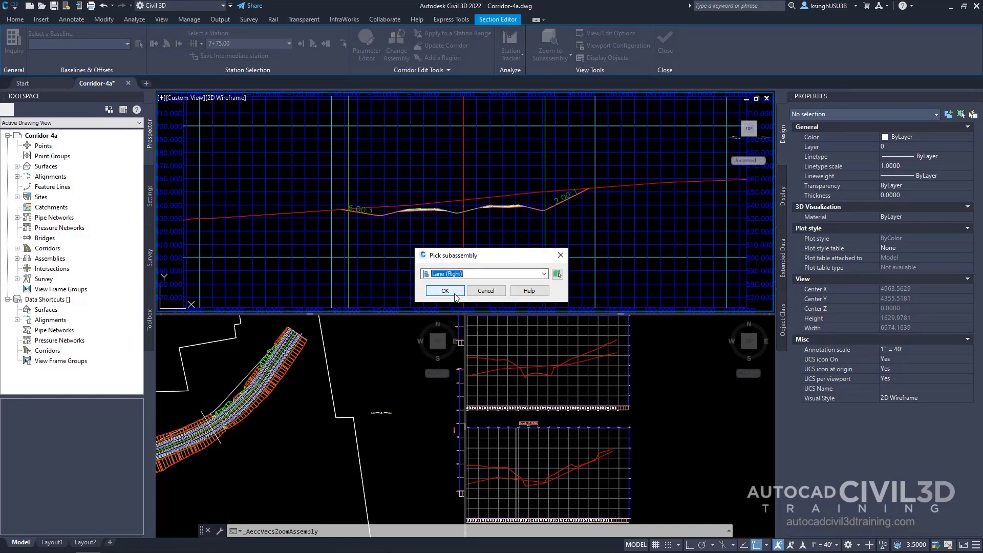
left_click(445, 291)
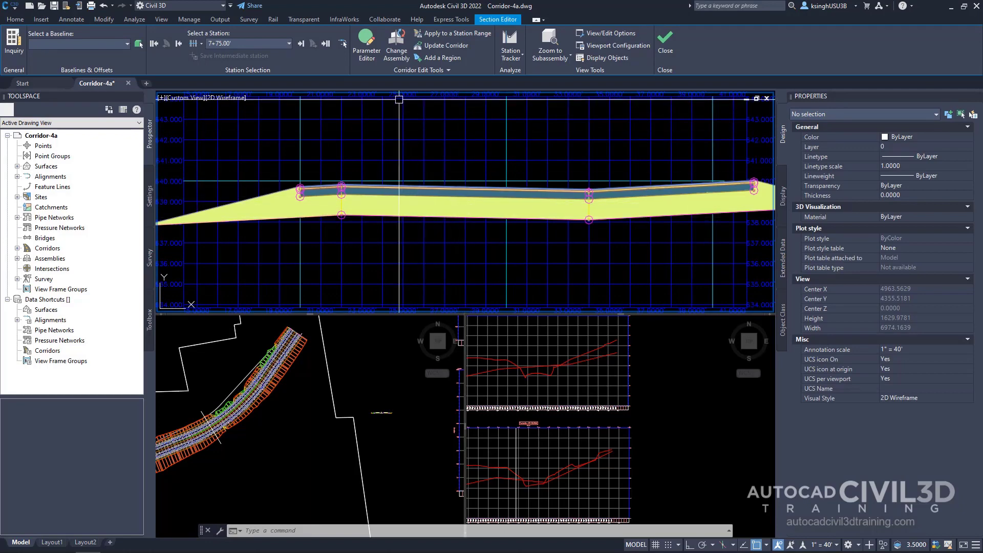
- Open the corridor parameter editor, place it clear of the section view, and collapse the parameters of all seven subassemblies
left_click(370, 55)
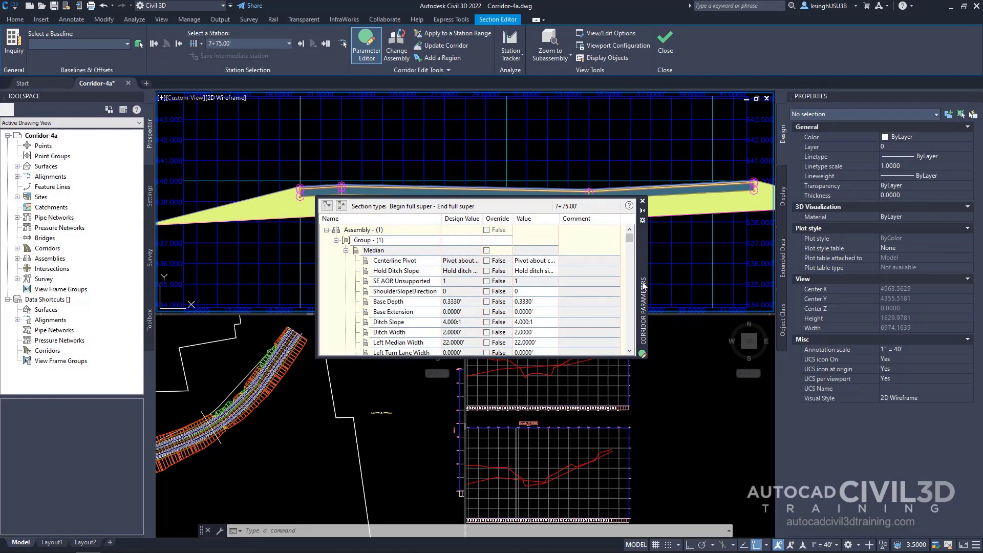
left_click_drag(644, 285, 740, 439)
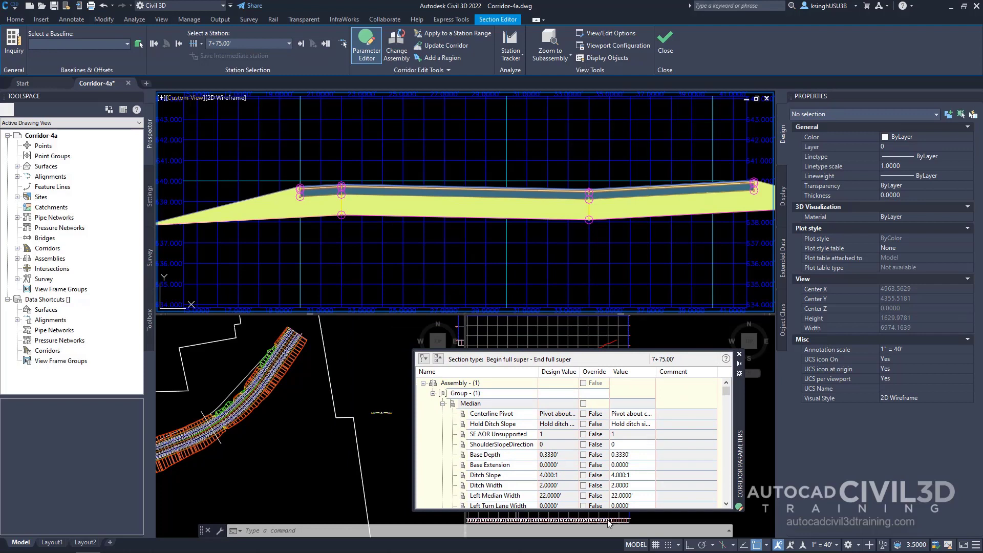
left_click(443, 404)
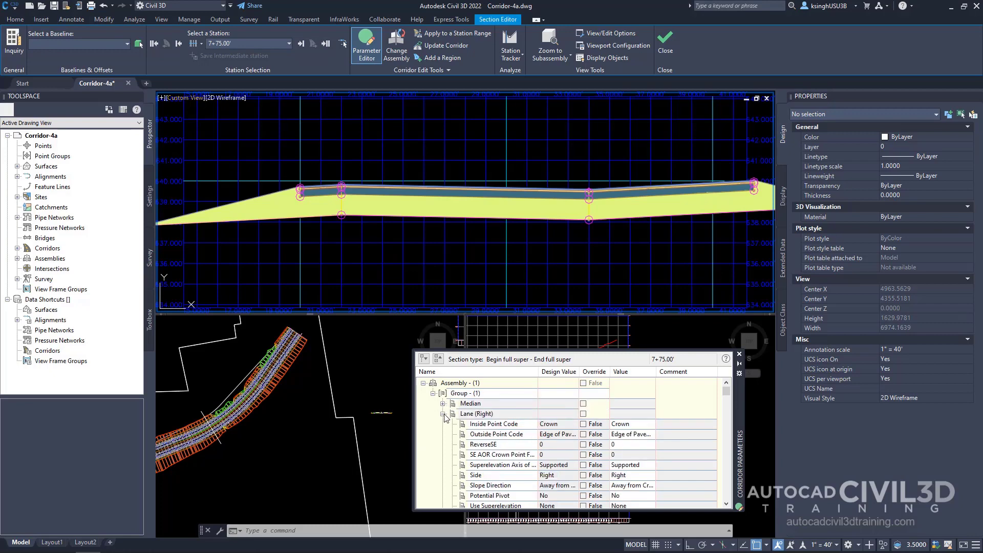
left_click(443, 414)
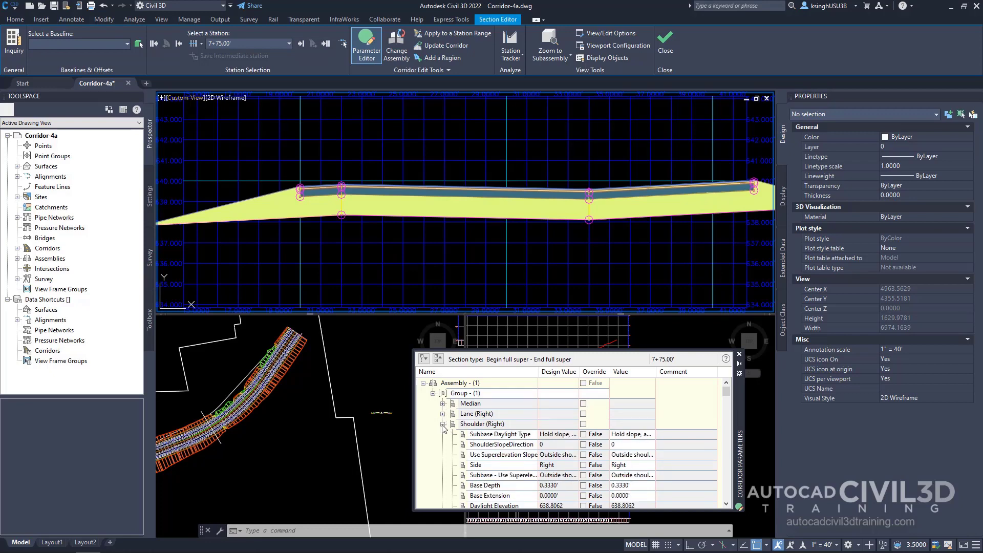
left_click(443, 424)
left_click(443, 434)
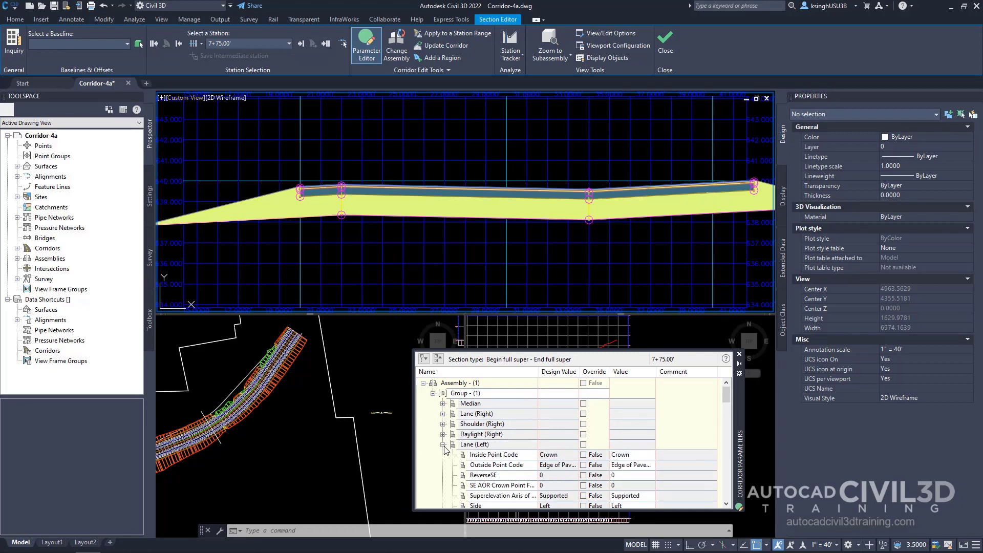
left_click(443, 444)
left_click(443, 454)
left_click(443, 465)
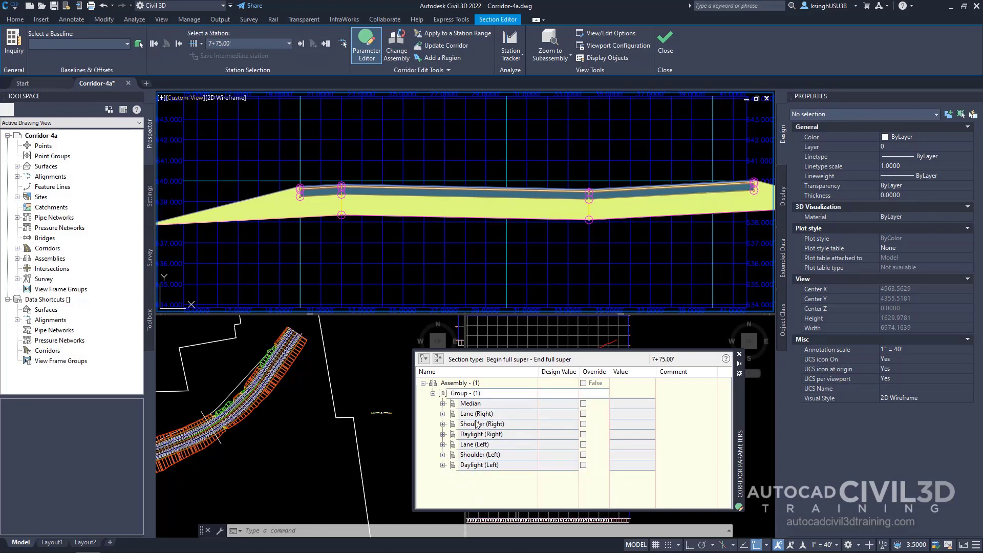
left_click_drag(469, 424, 468, 421)
- Override the Width of the Lane (Right) subassembly with 36' at station 7+75.00'
left_click(443, 414)
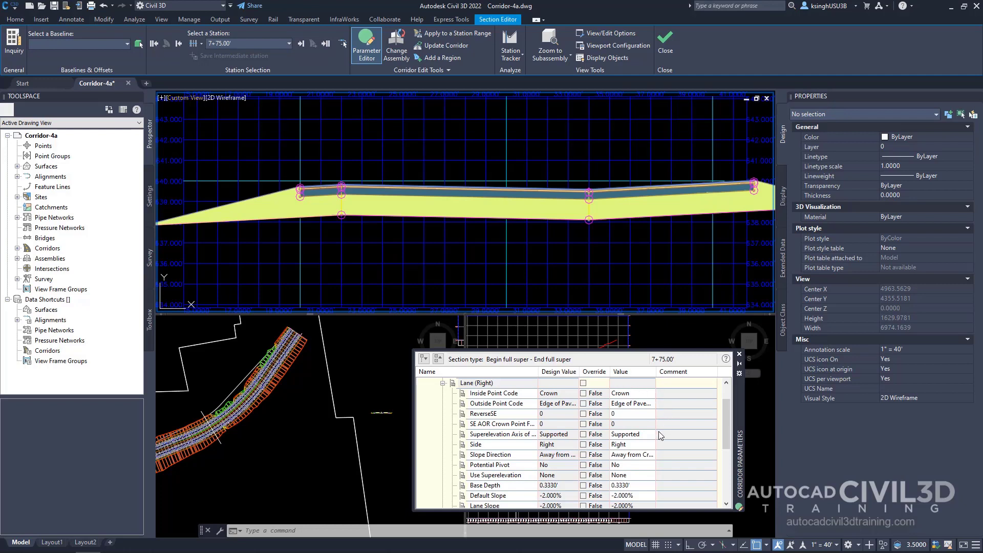
scroll(673, 443, "down", 1)
scroll(673, 443, "down", 1)
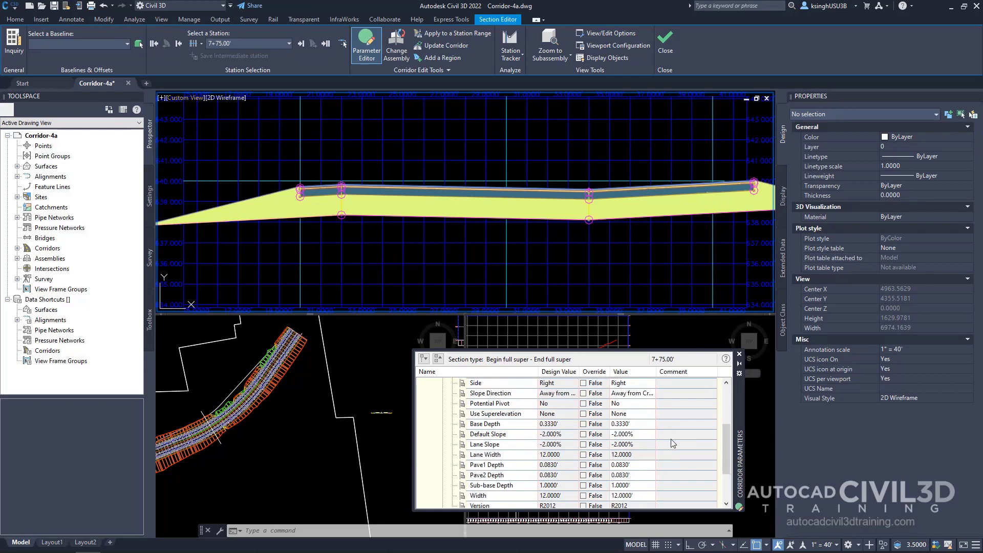
scroll(673, 444, "down", 1)
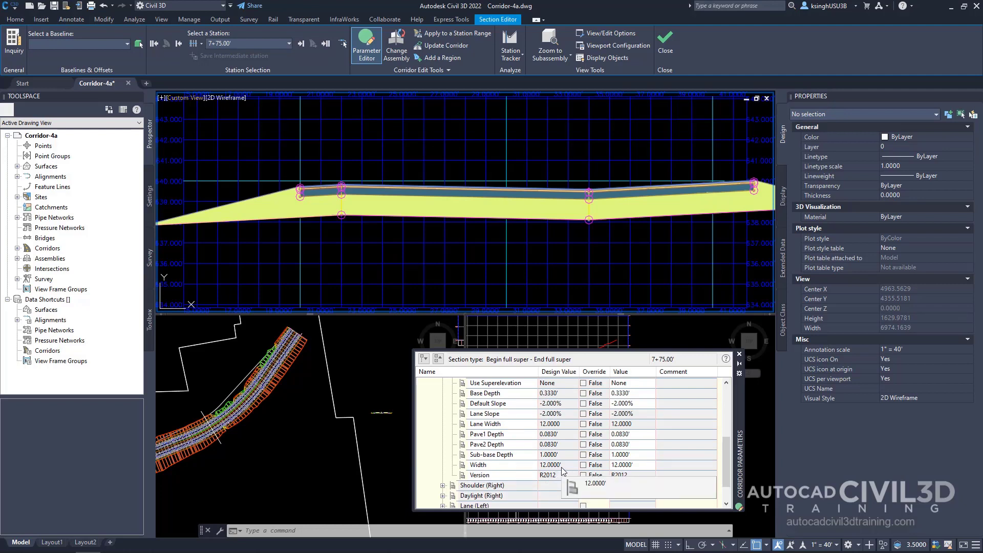
double_click(628, 466)
type("36")
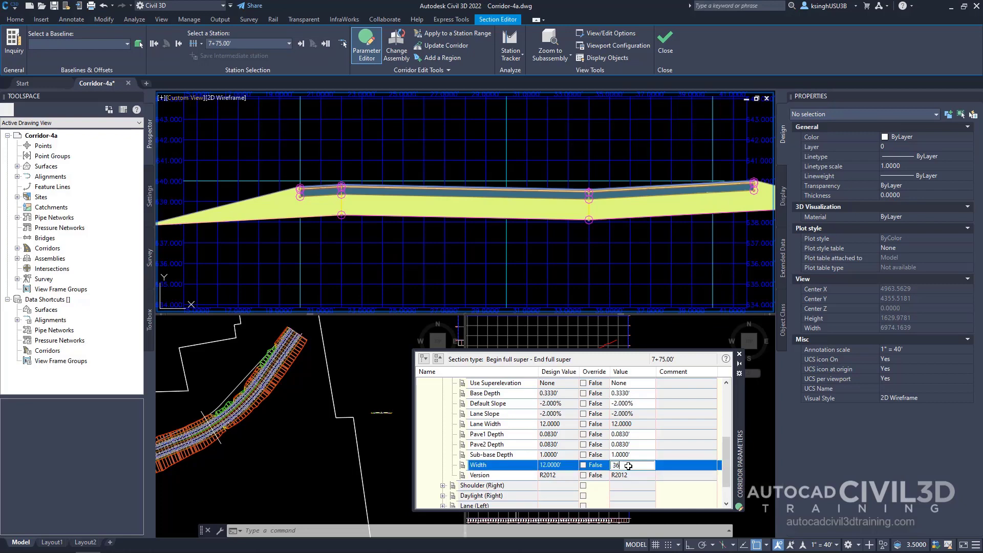
key("Return")
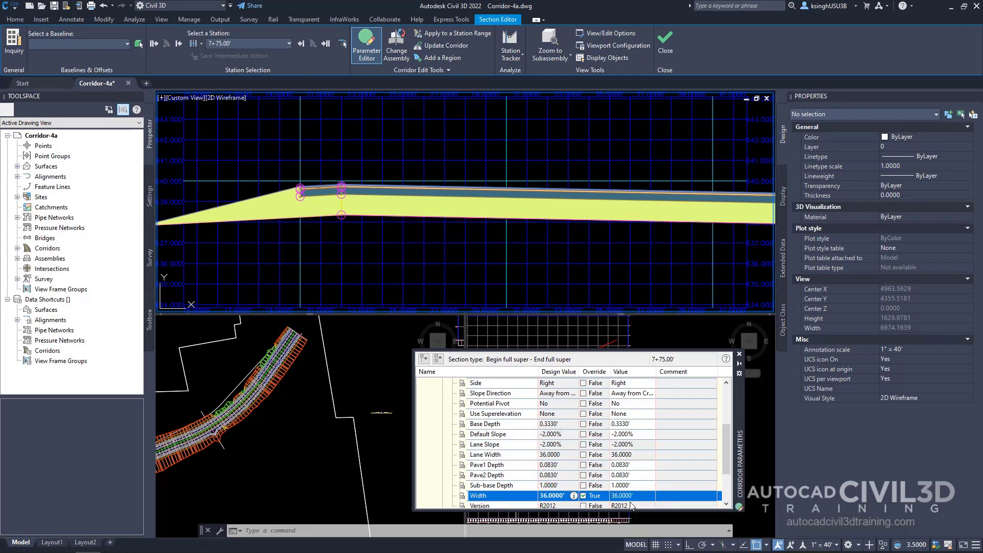
- Step forward through the sections to station 8+67.83' to check the right lane's width beyond the edited station
left_click(301, 44)
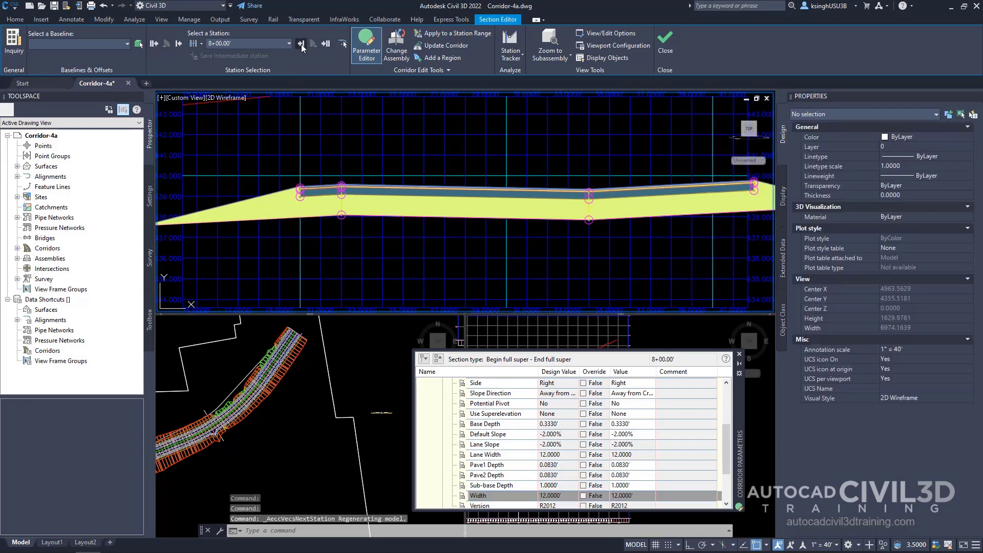
left_click(301, 44)
left_click(301, 44)
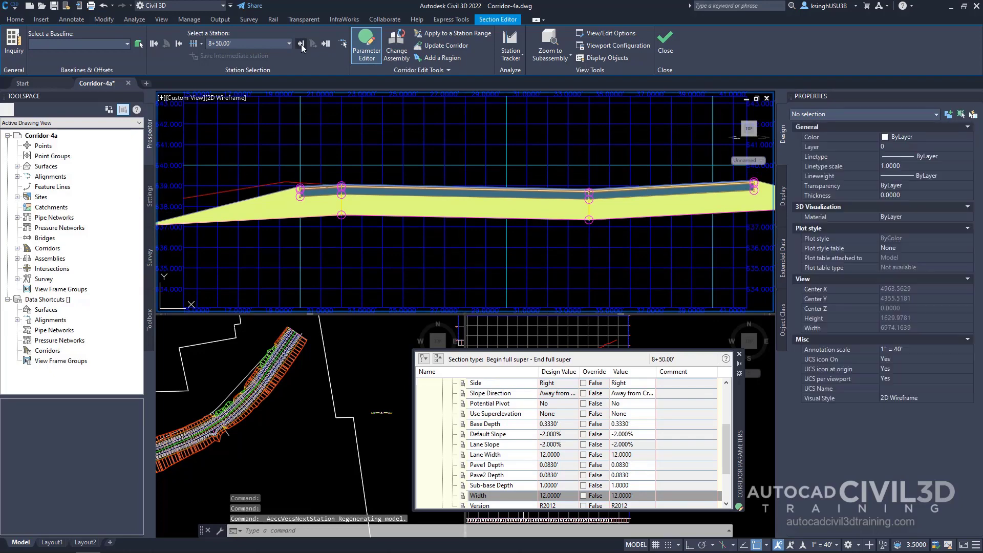
left_click(301, 44)
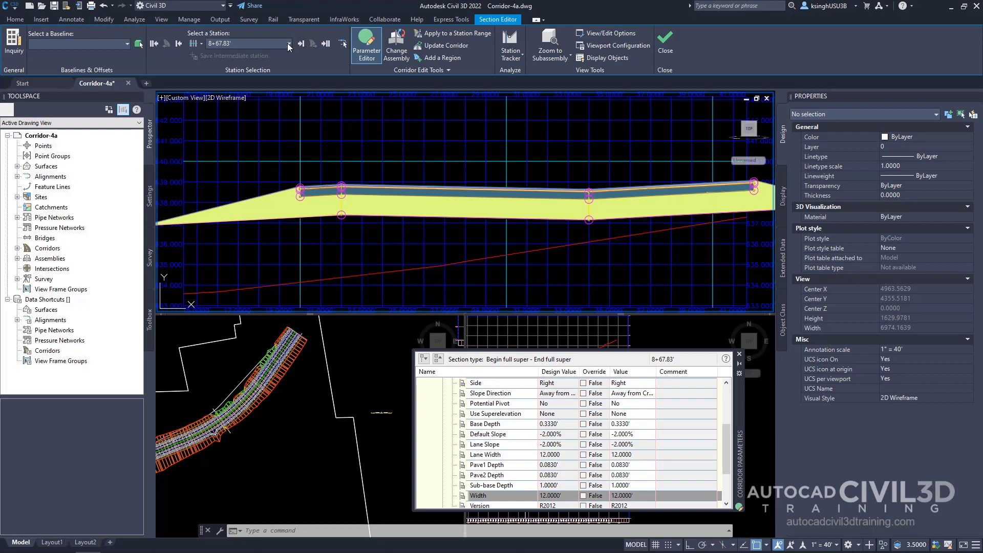
- Return to station 7+75.00' and remove the Width override from the Lane (Right) subassembly
left_click(288, 43)
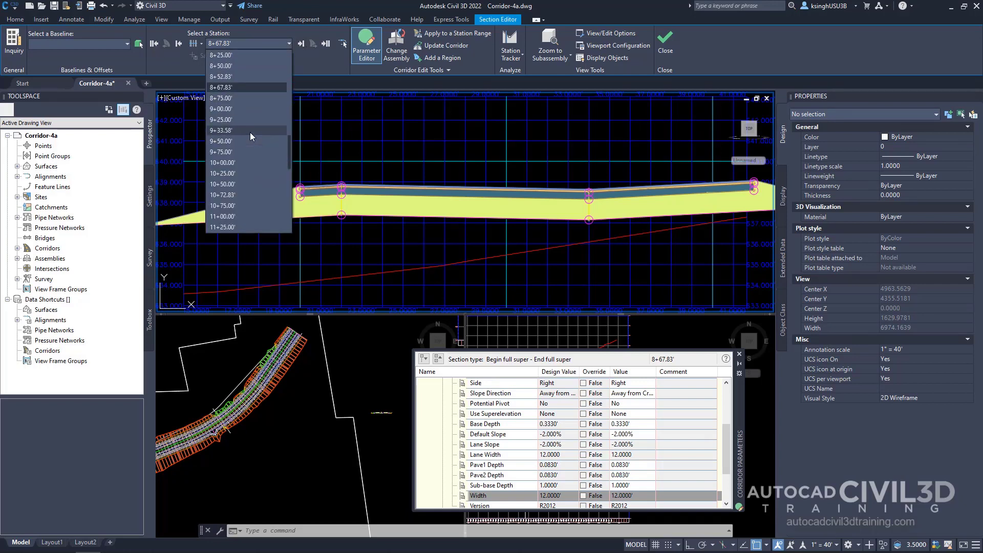
scroll(250, 132, "up", 1)
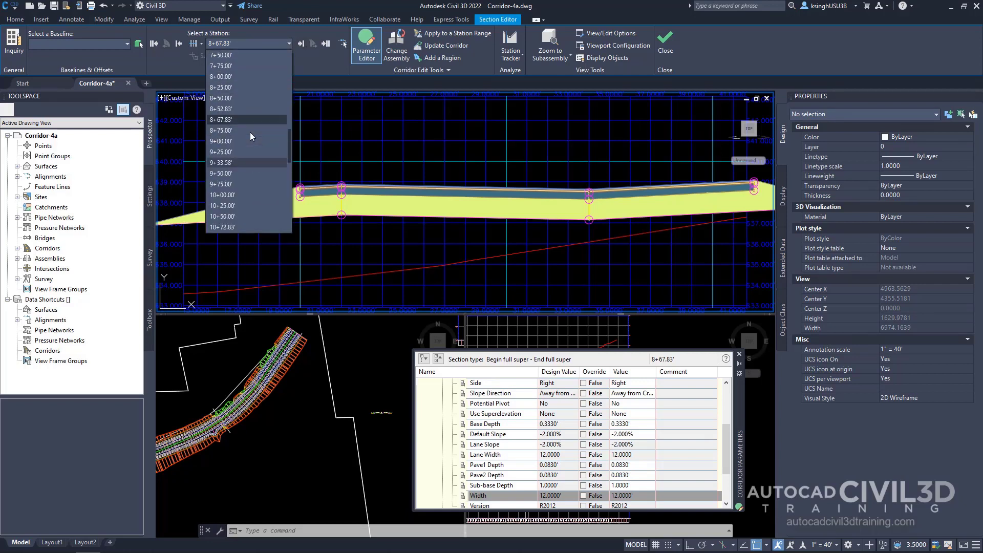
left_click(227, 67)
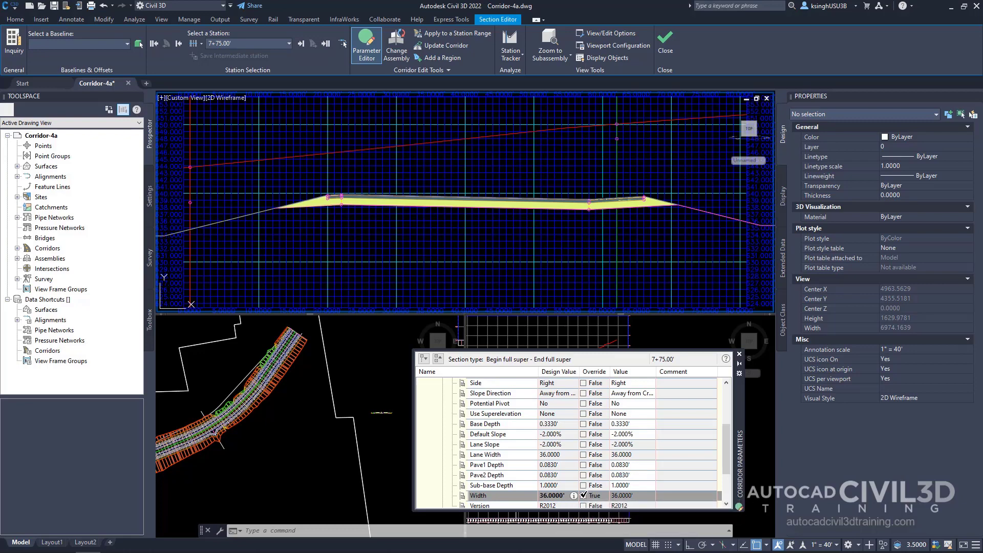
left_click(584, 495)
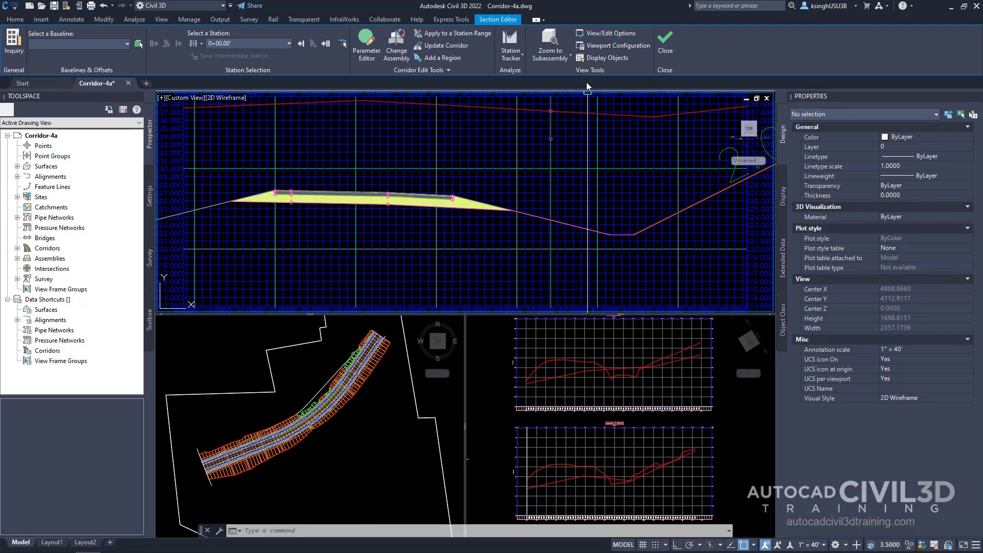
- Zoom the section view to extents and show the cross section at station 4+50.00'
left_click(569, 57)
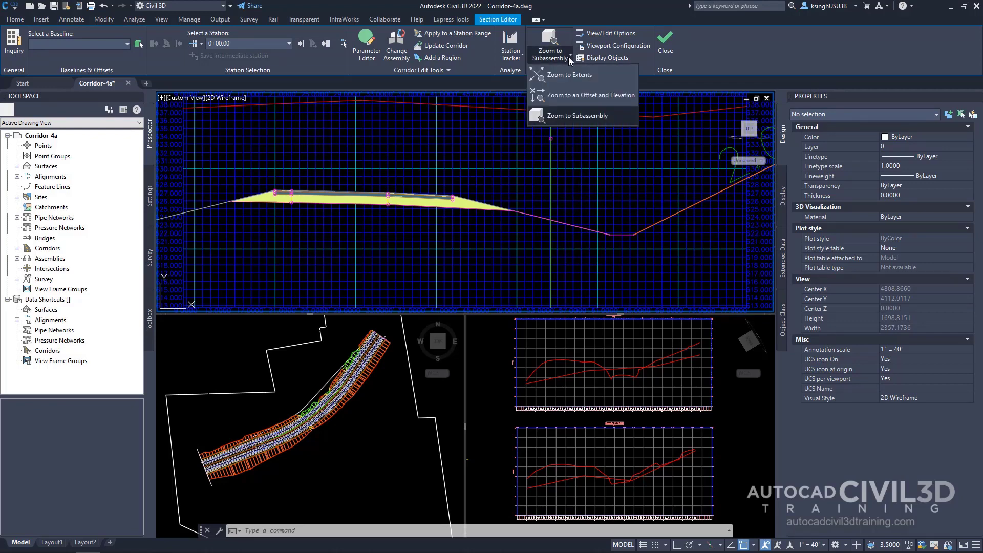
left_click(585, 77)
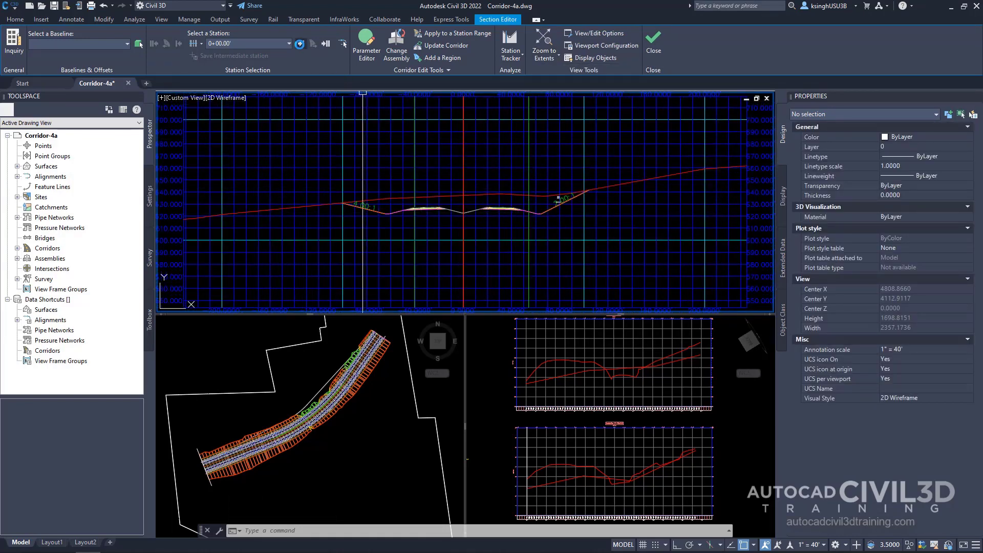
left_click(287, 44)
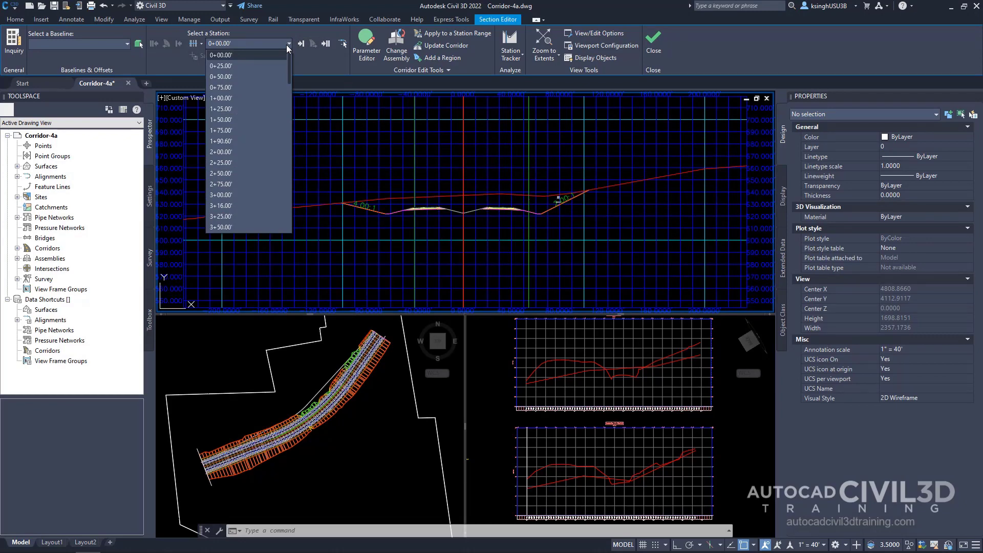
scroll(244, 148, "down", 2)
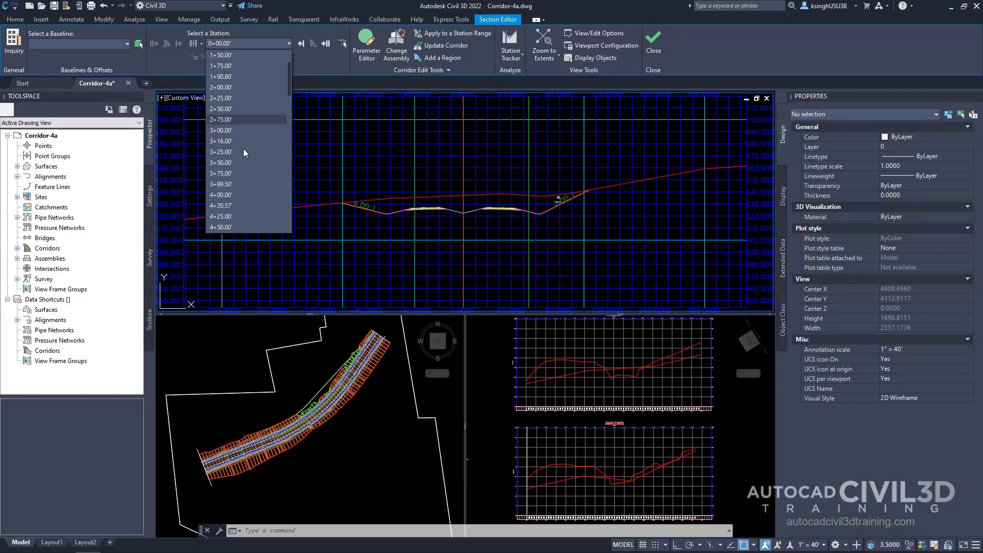
scroll(243, 148, "down", 1)
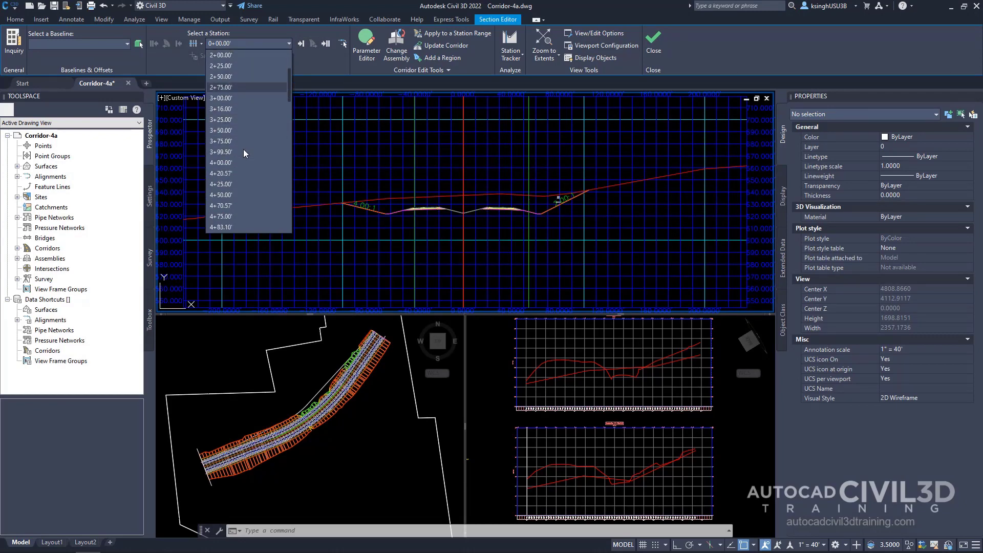
left_click(232, 195)
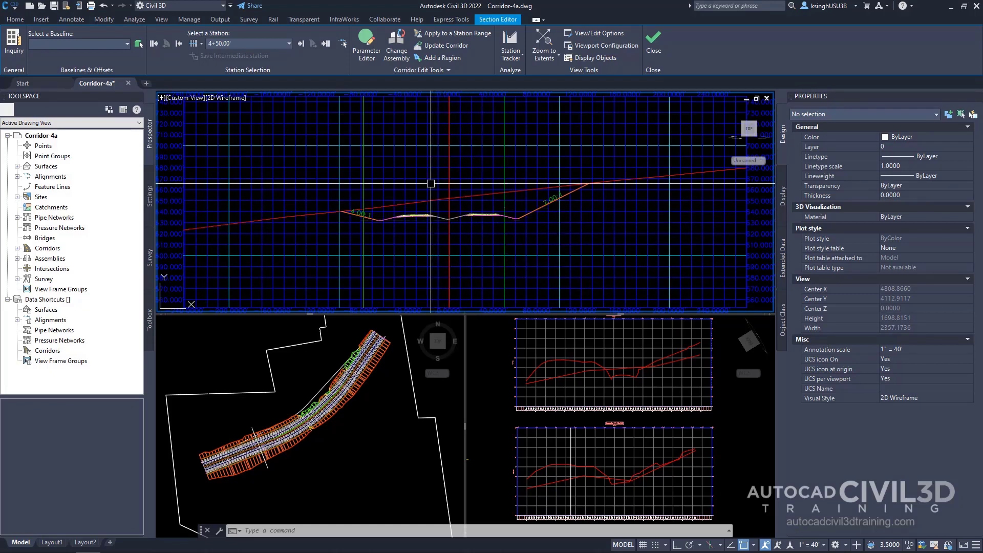
- Go to station 7+75.00' and expand the Median subassembly's parameters in the corridor parameter editor
left_click(290, 43)
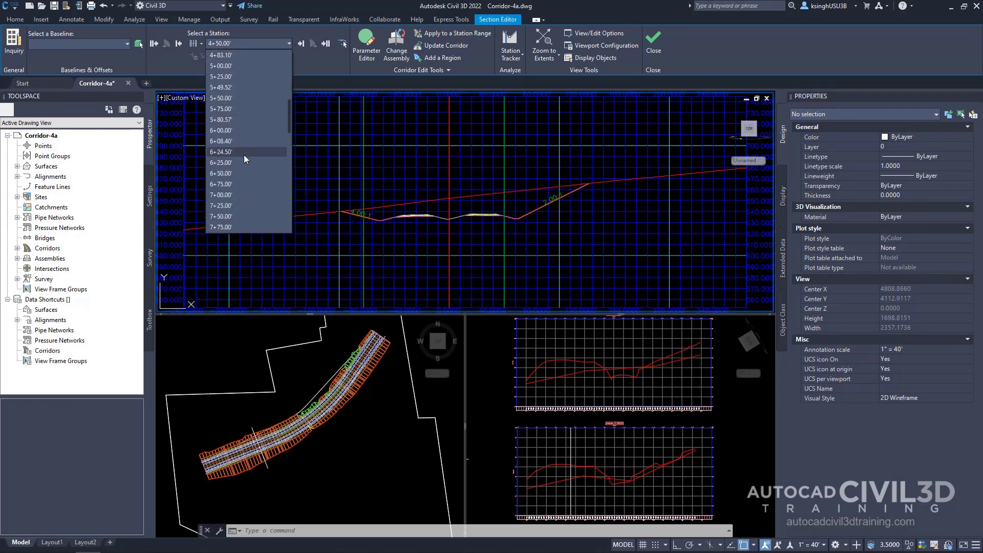
scroll(244, 155, "down", 1)
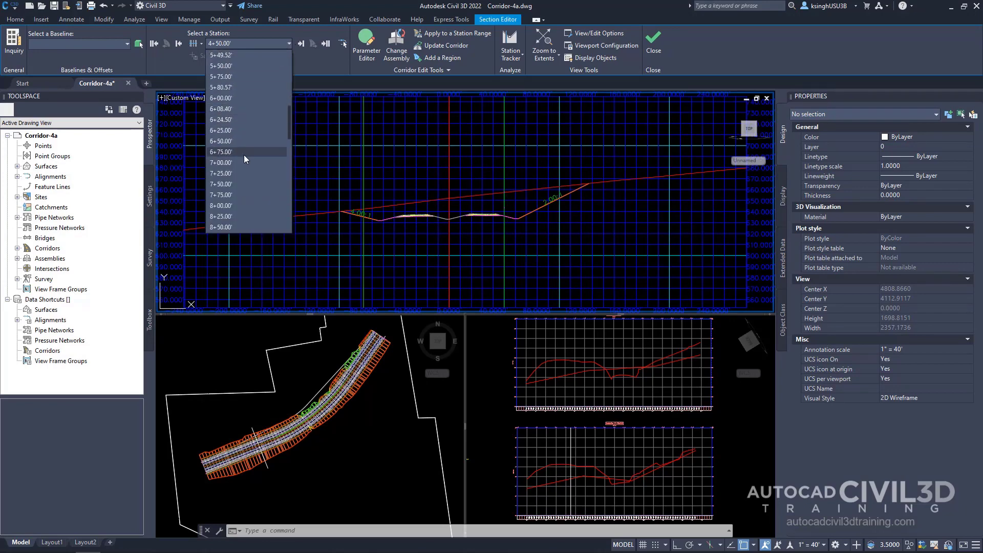
left_click(225, 194)
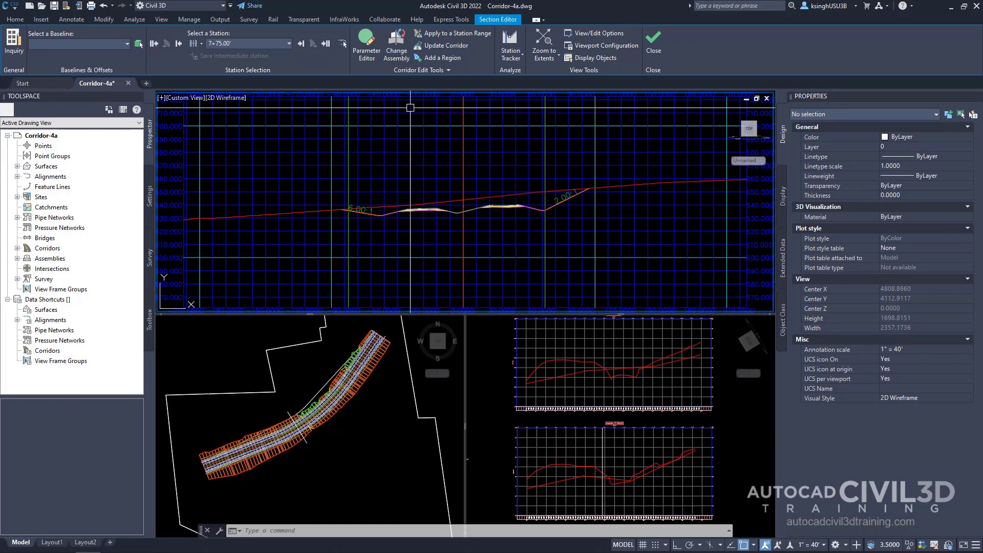
left_click(370, 52)
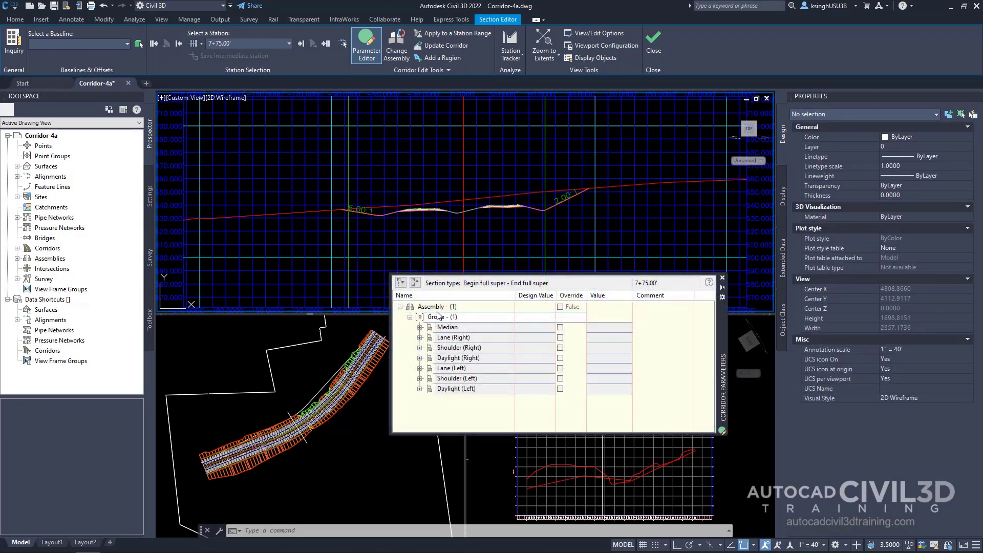
left_click(420, 327)
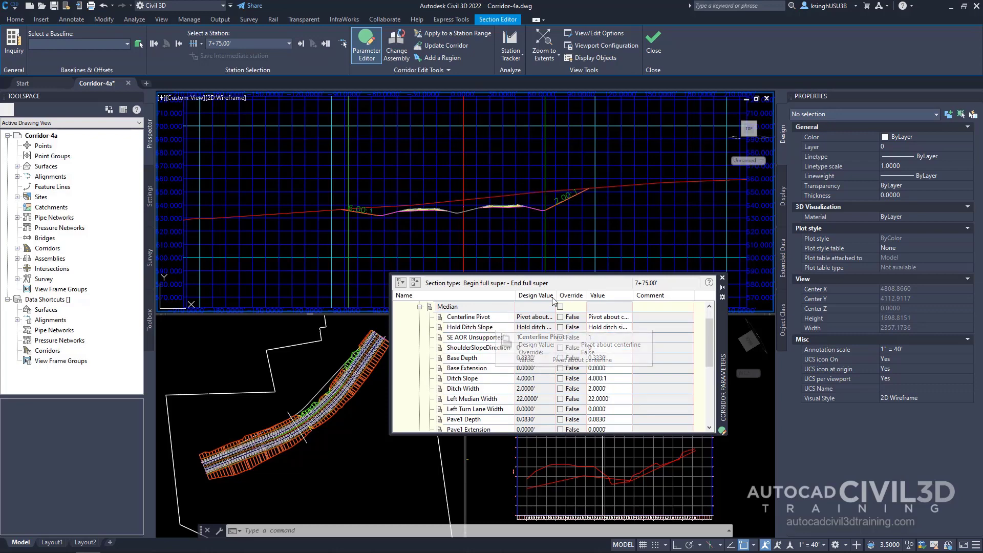
- Widen the Design Value and Value columns and override the Median's Centerline Pivot with Pivot about inside edge-of-traveled-way
left_click_drag(568, 296, 587, 295)
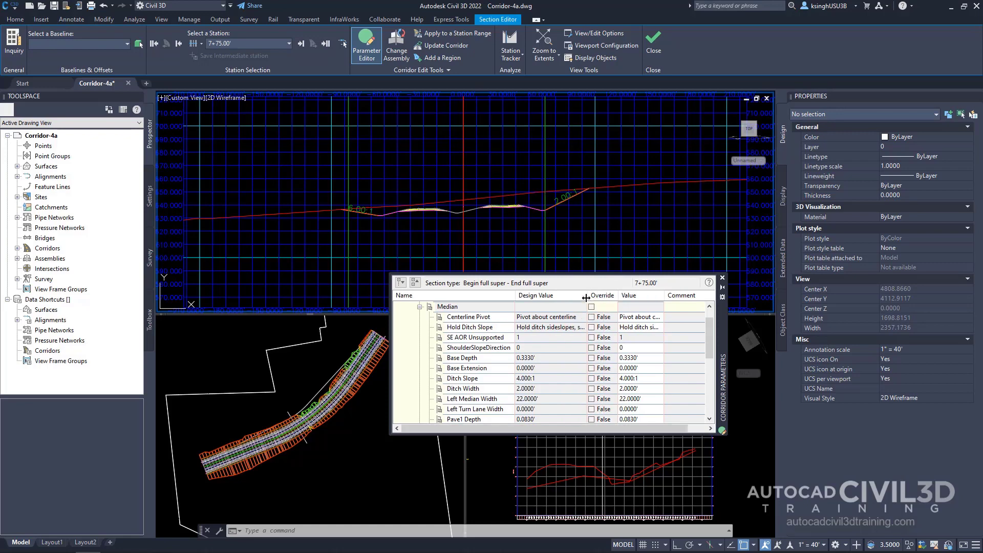
left_click_drag(664, 296, 697, 295)
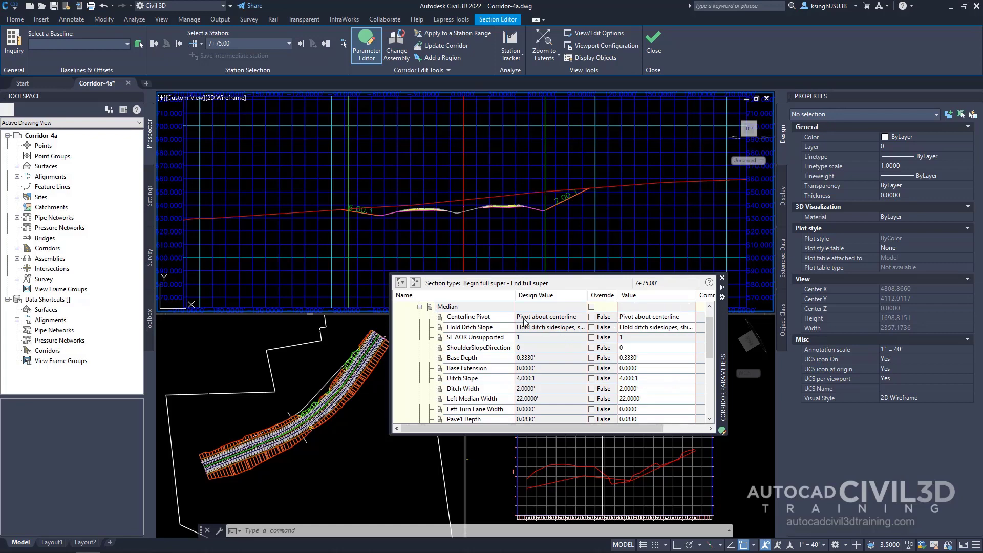
left_click_drag(525, 321, 528, 322)
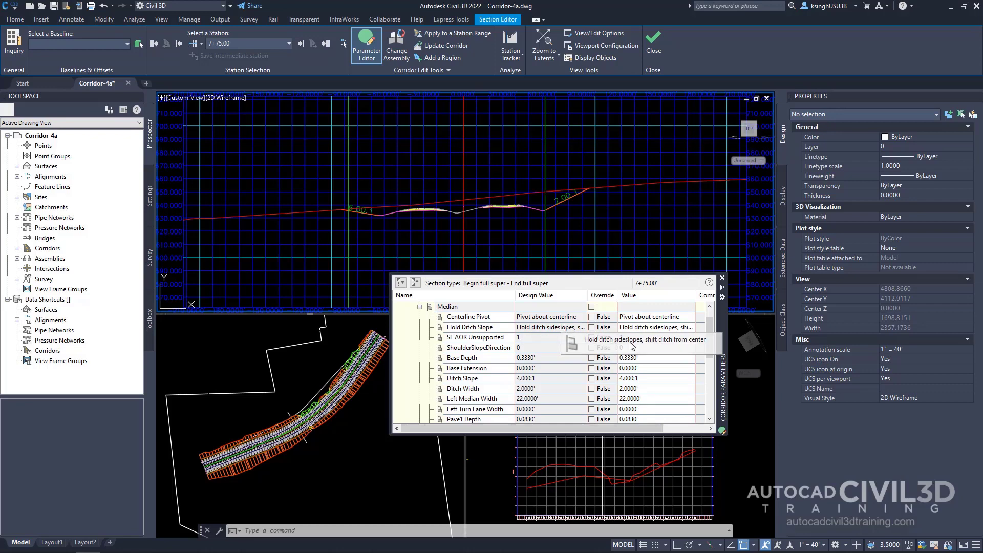
left_click_drag(654, 318, 654, 318)
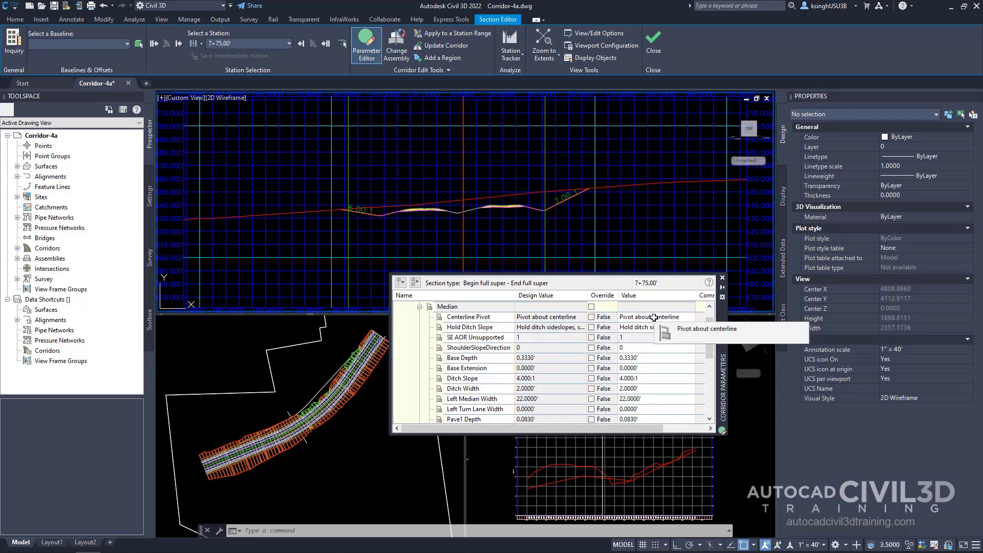
left_click(654, 317)
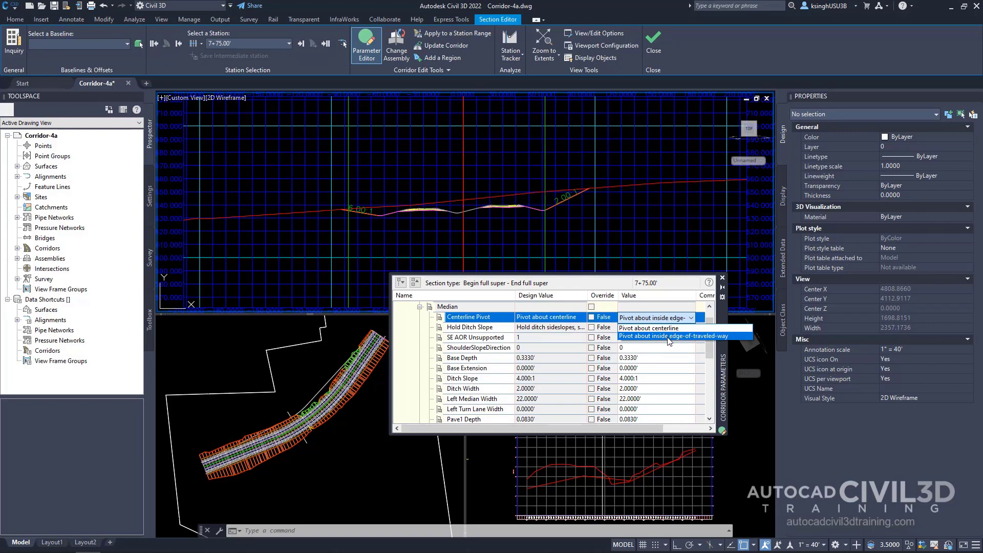
left_click(668, 338)
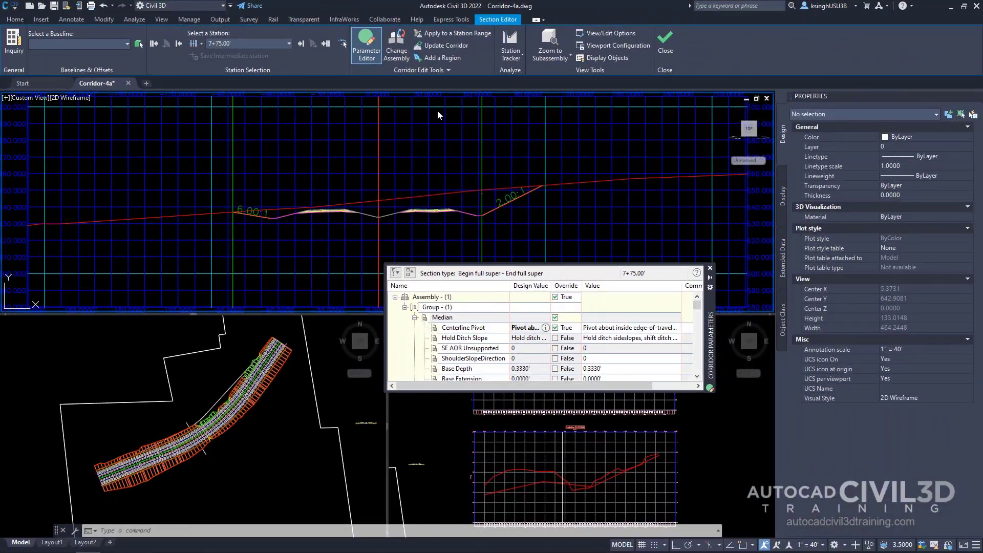
- Apply the Centerline Pivot override to the station range 7+75.00' to 11+00 and update the corridor
left_click(467, 35)
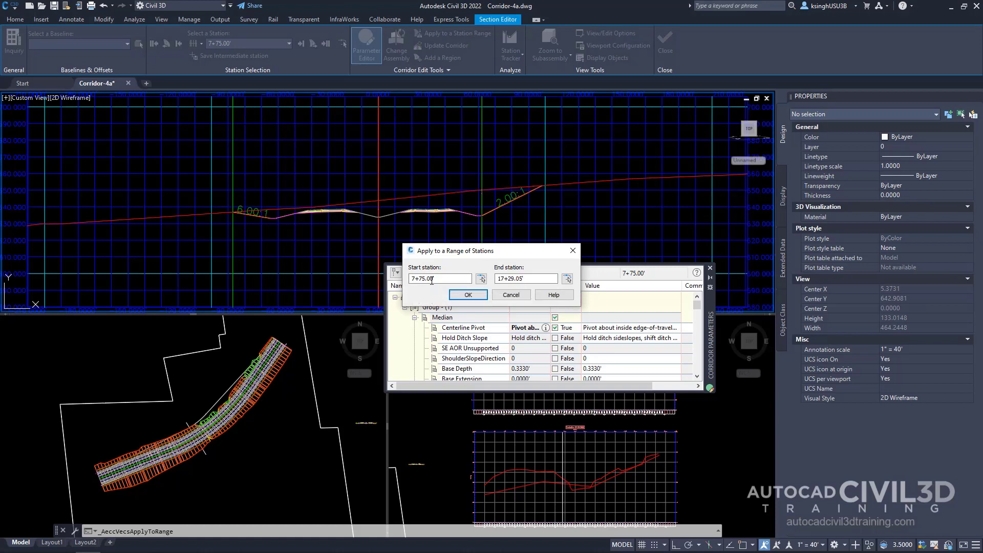
left_click(533, 278)
left_click_drag(532, 279, 473, 272)
type("13")
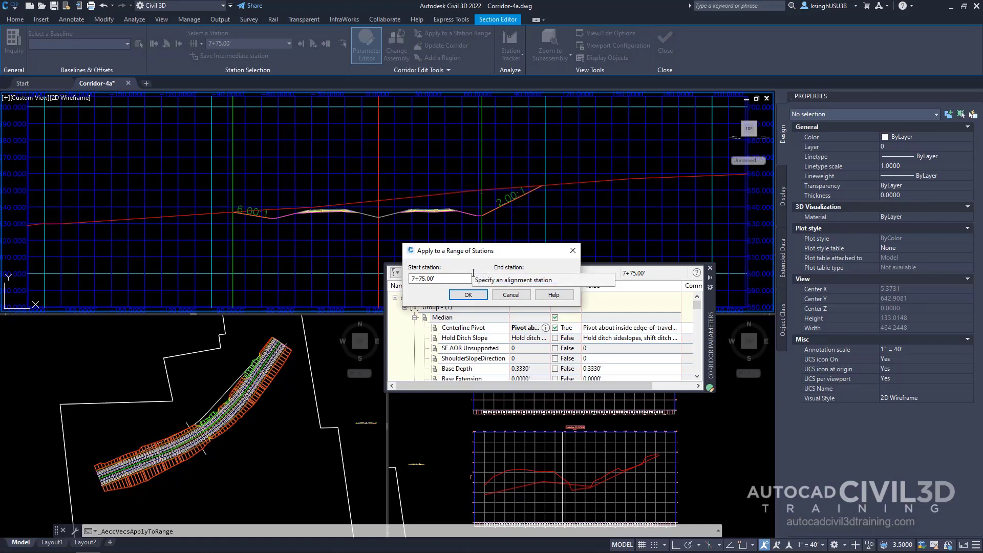
type("+00")
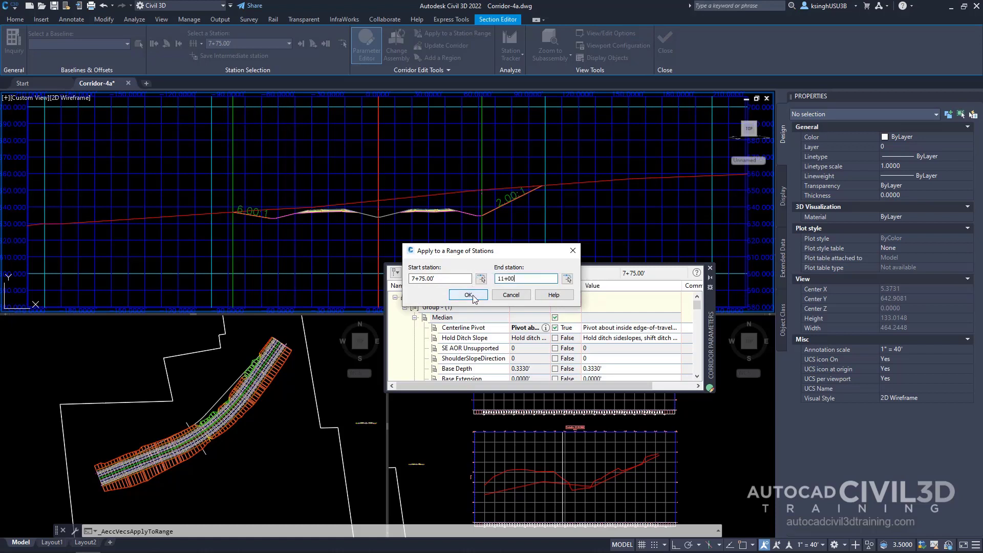
left_click(468, 295)
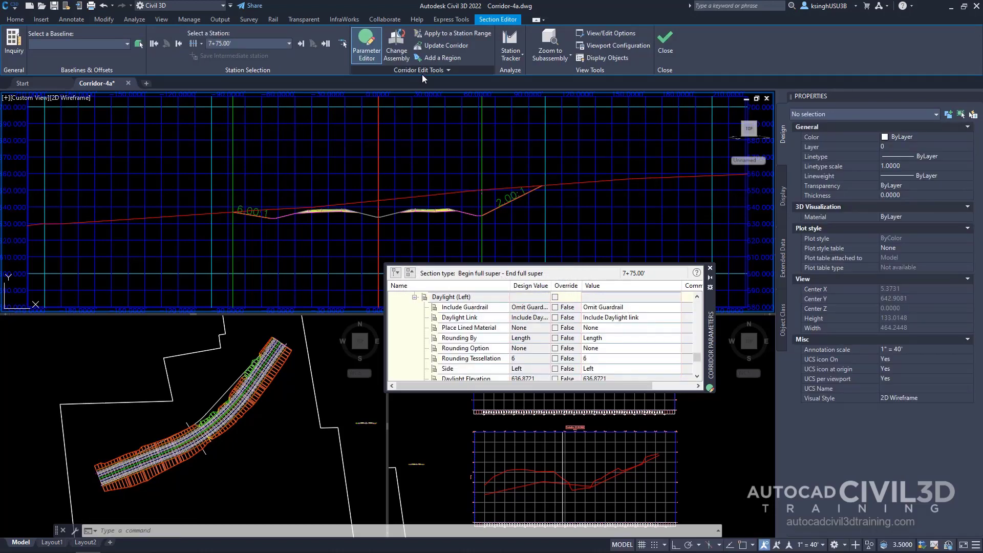
left_click(461, 50)
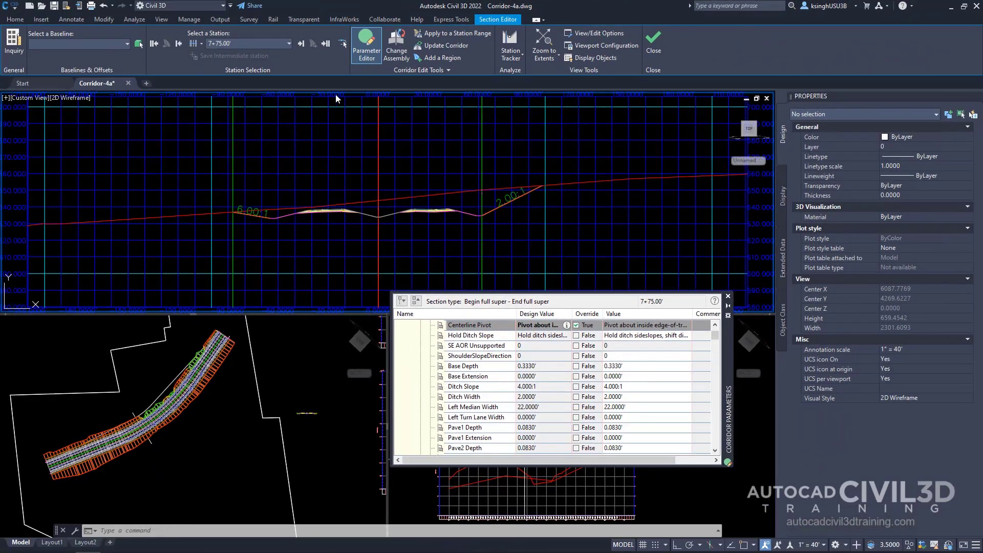
- Step forward through the sections to station 11+50.00' to check the Median's Centerline Pivot within and beyond the overridden range
left_click(301, 46)
left_click(301, 46)
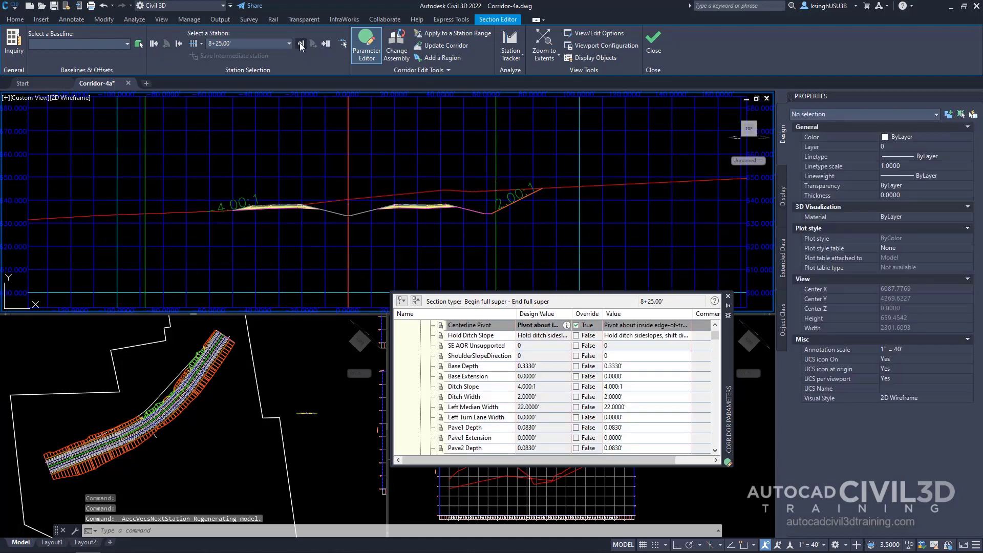
left_click(301, 46)
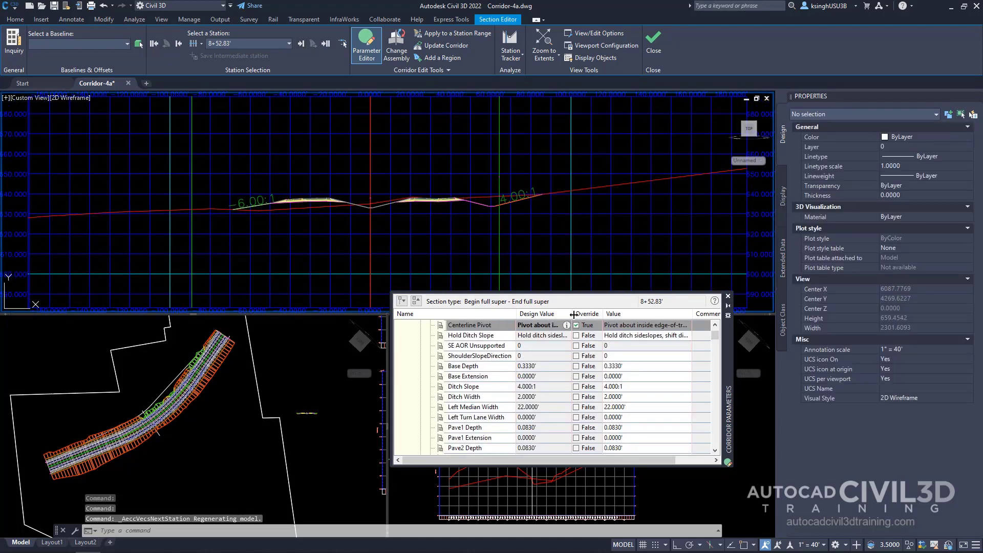
left_click(303, 43)
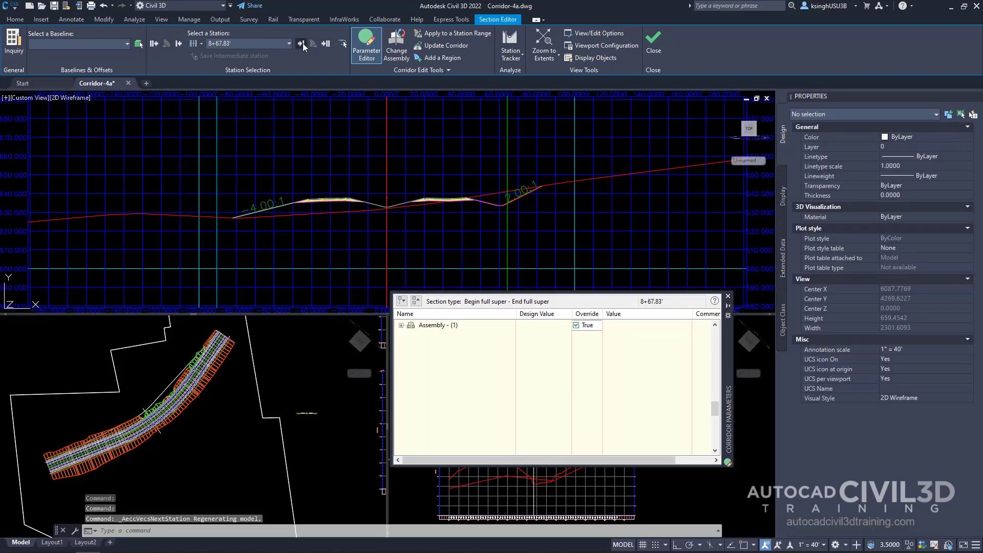
left_click(302, 43)
left_click(303, 43)
left_click(303, 43)
left_click(303, 43)
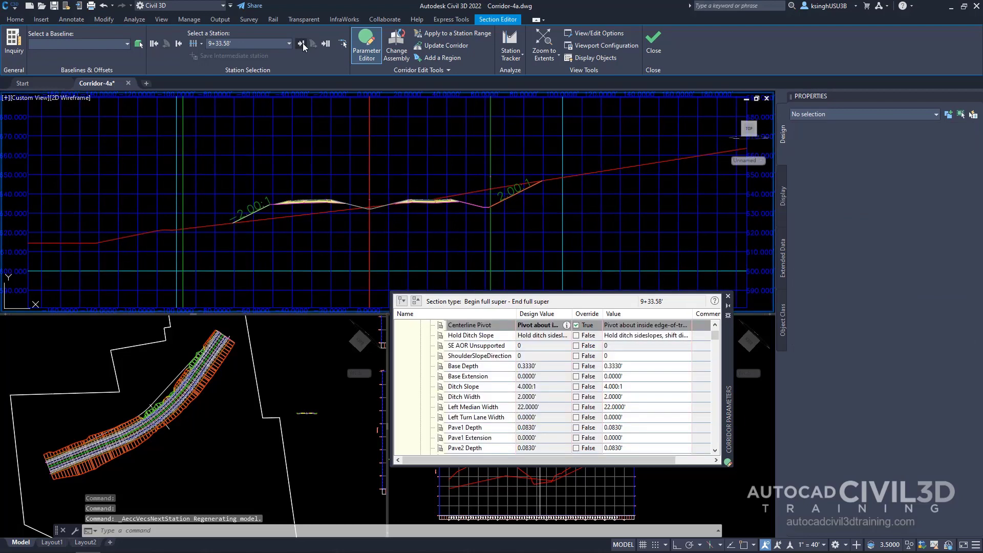
left_click(303, 43)
left_click(303, 43)
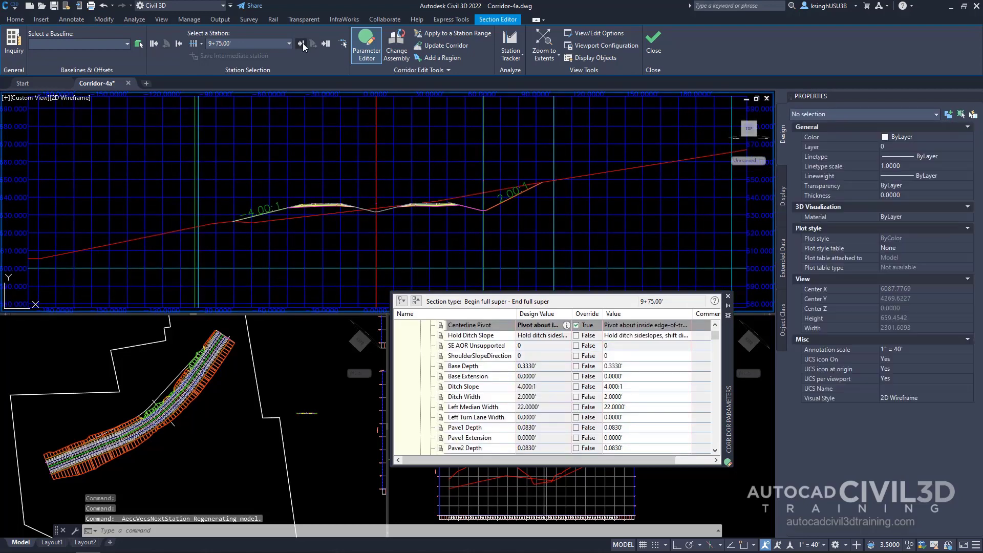
left_click(303, 43)
left_click(302, 43)
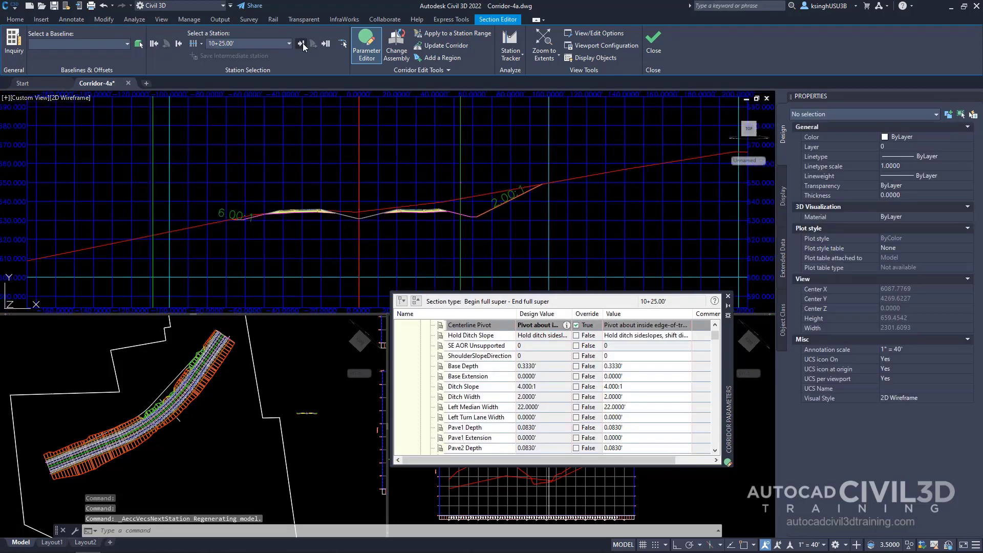
left_click(303, 43)
left_click(303, 43)
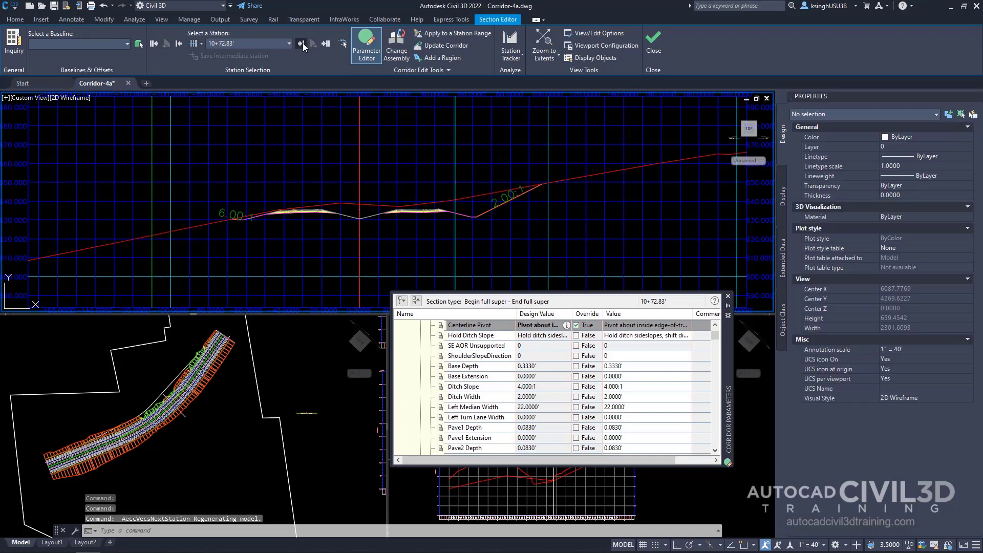
left_click(303, 43)
left_click(303, 43)
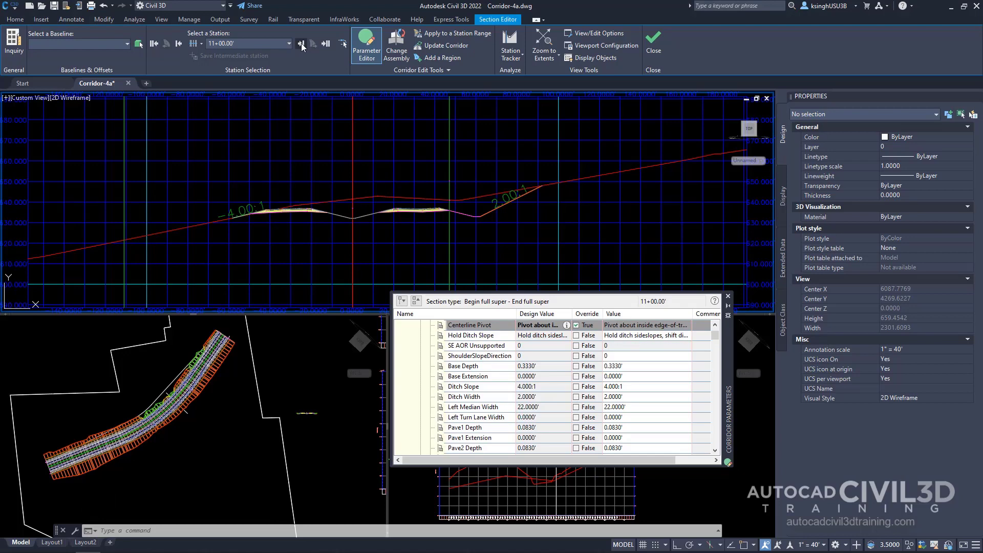
left_click(301, 44)
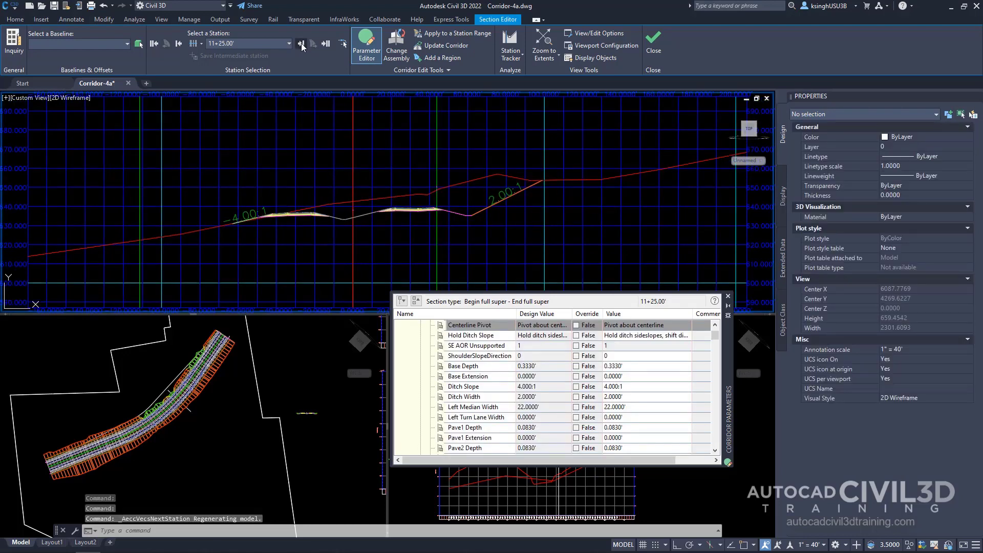
left_click(301, 43)
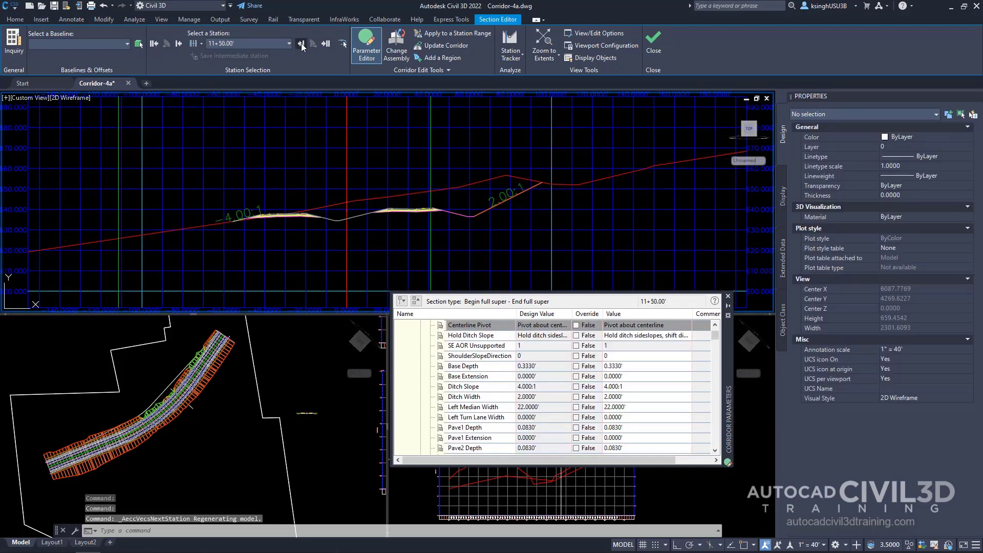